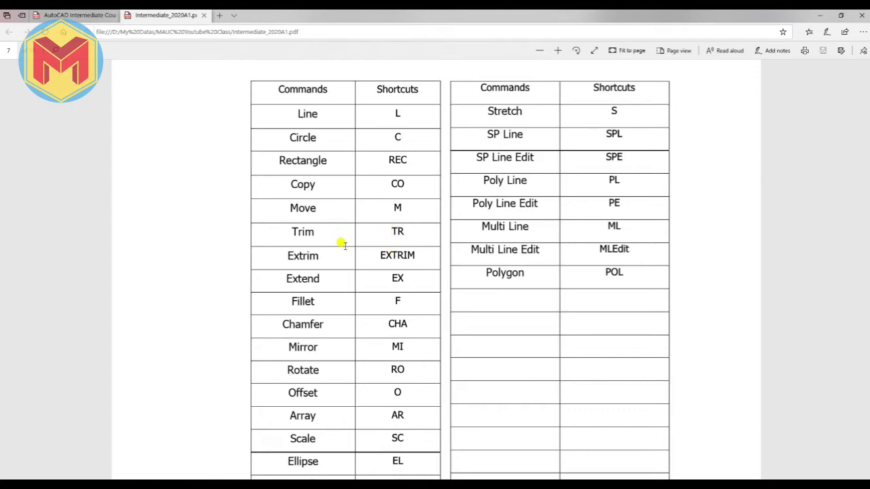
- Highlight the TR and EXTRIM shortcuts in the PDF table, then go back to AutoCAD
left_click_drag(383, 232, 403, 229)
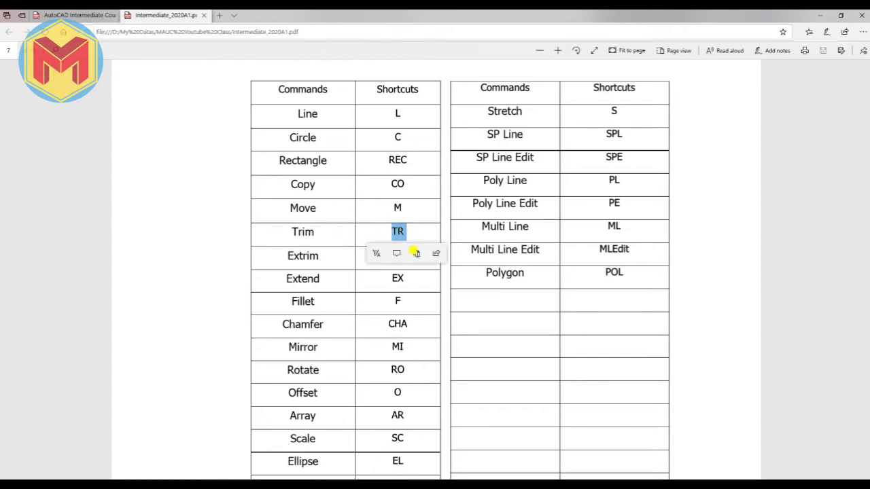
left_click_drag(286, 255, 413, 253)
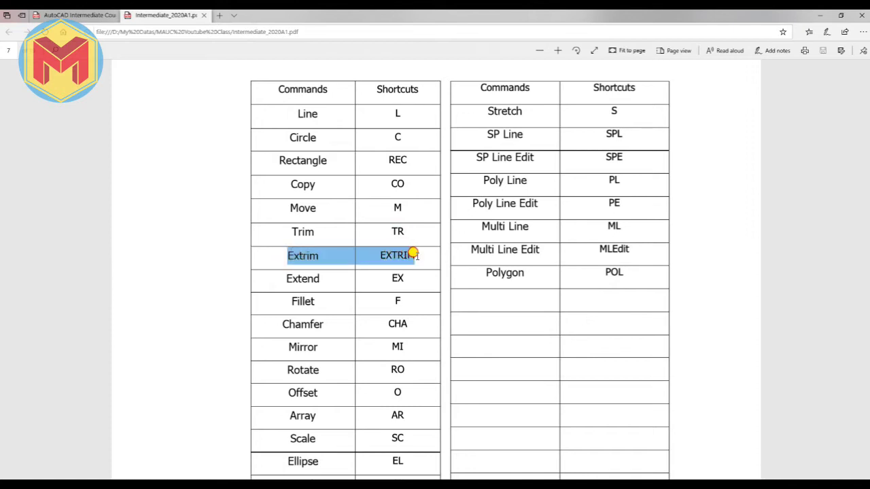
left_click(416, 303)
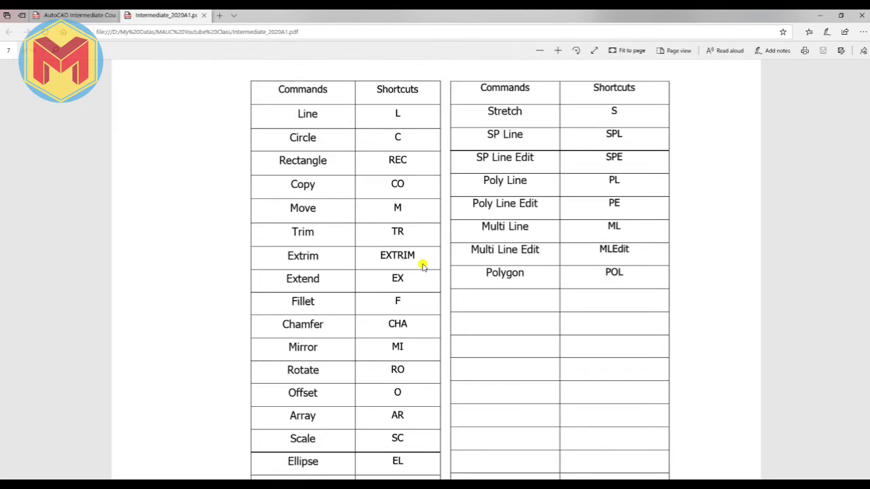
left_click(398, 484)
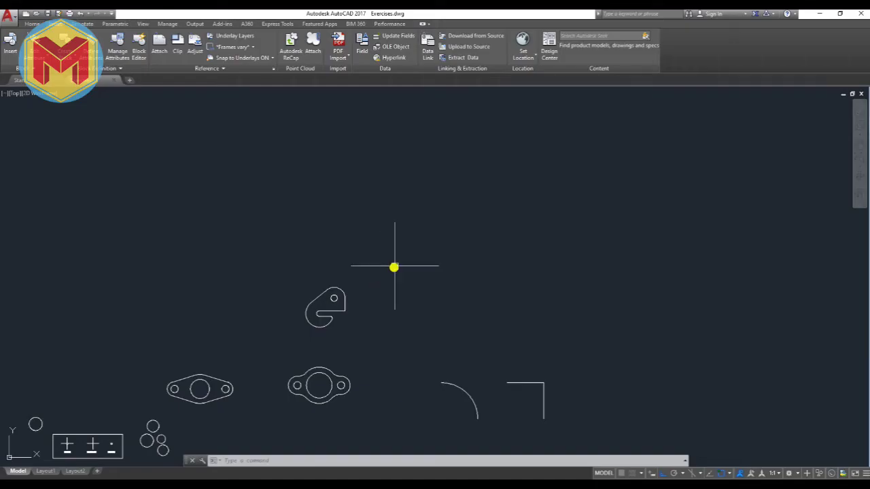
- Draw a circle in empty space with a horizontal line running through it
middle_click_drag(394, 267, 358, 295)
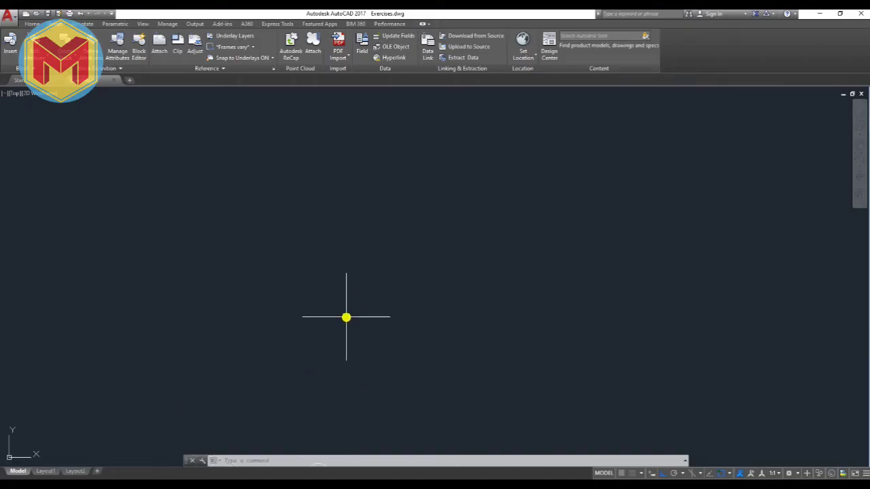
type("c")
key("Return")
left_click(292, 253)
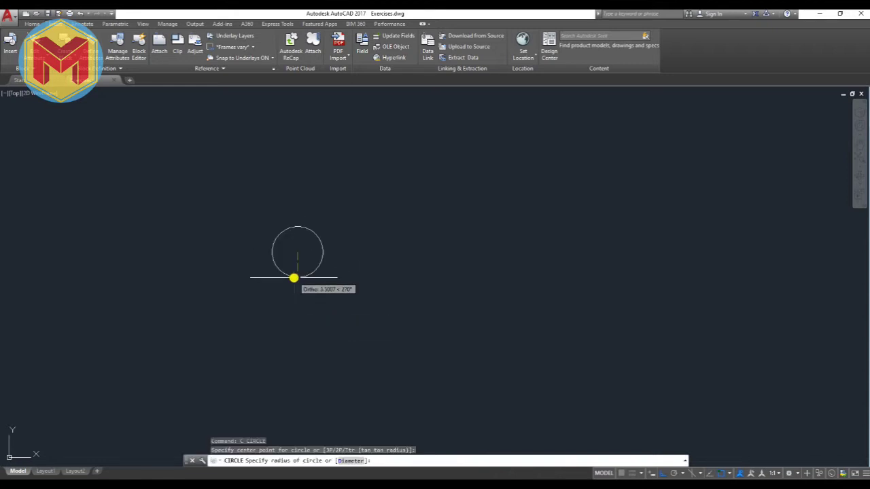
left_click(291, 302)
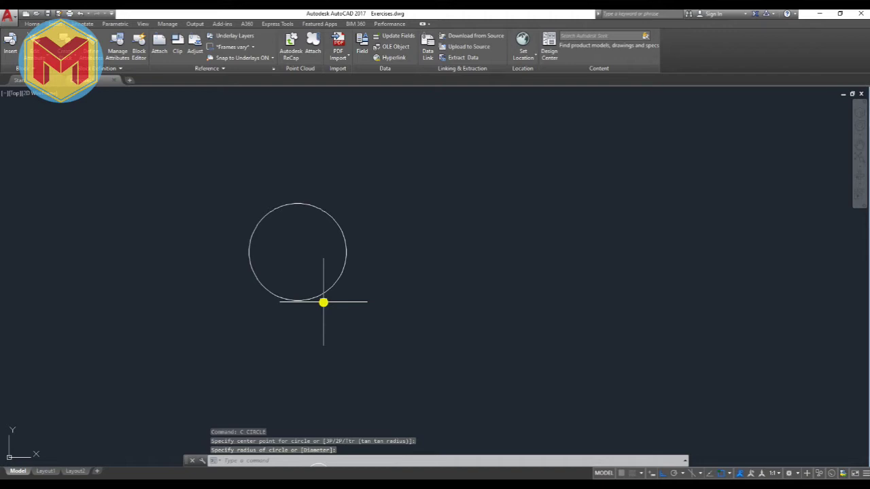
type("l")
key("Return")
left_click(228, 256)
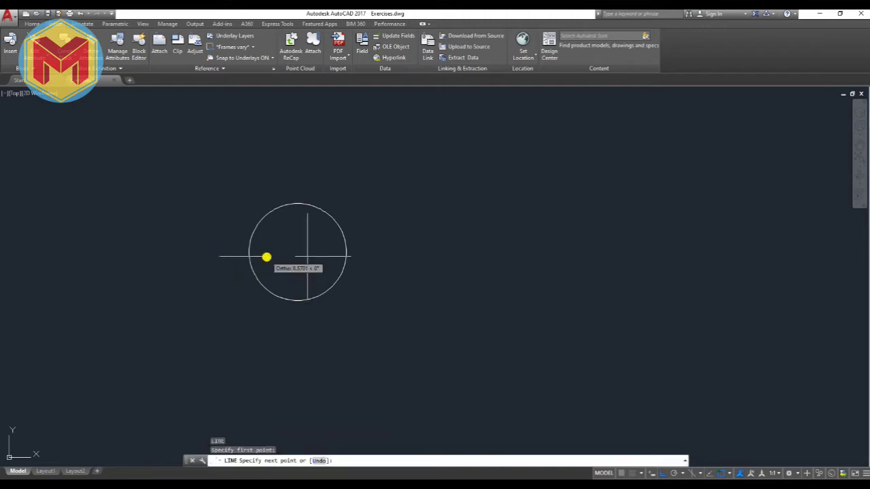
left_click(388, 257)
right_click(431, 249)
left_click(435, 251)
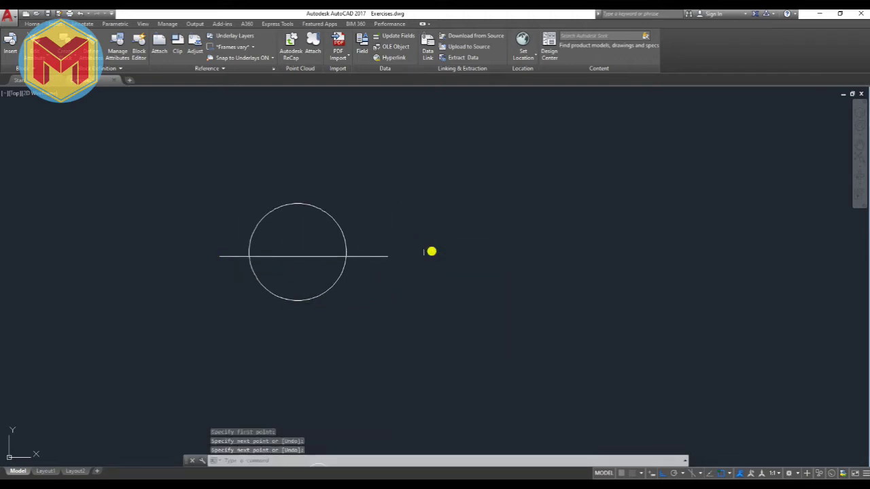
- Copy the circle and line twice, one copy to the right and one to the left
left_click(431, 252)
left_click(299, 286)
type("c")
key("Return")
left_click(374, 333)
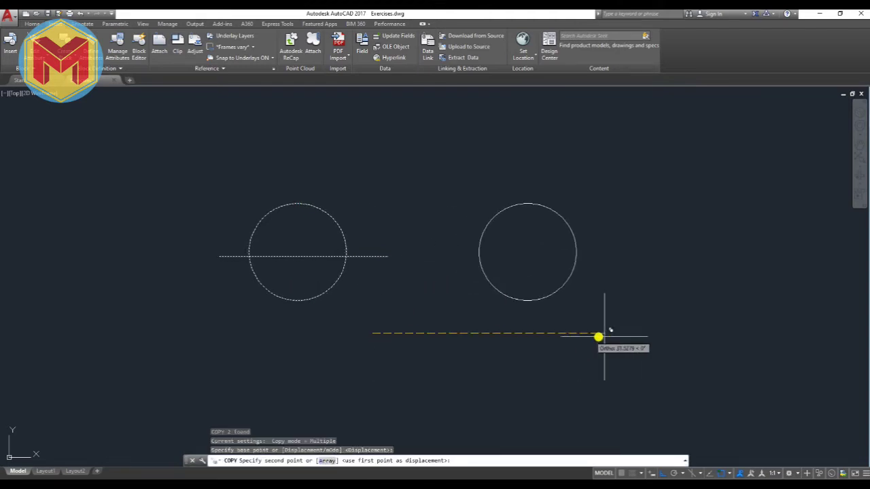
left_click(612, 335)
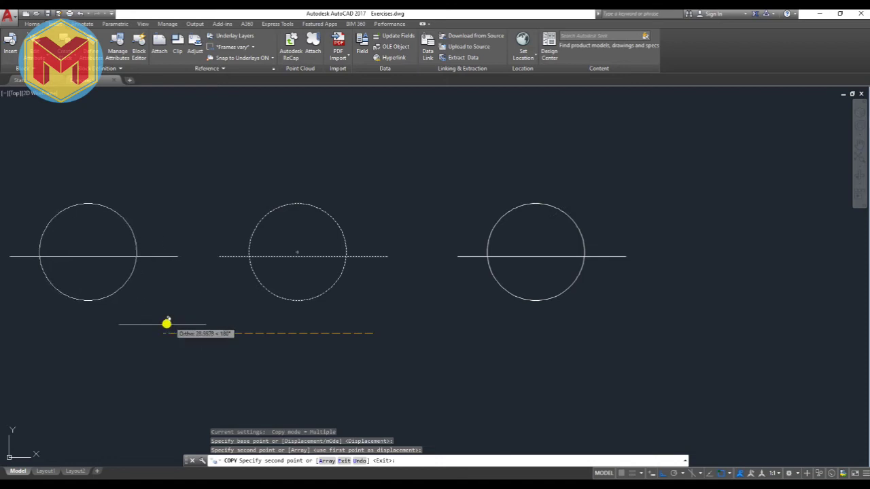
left_click(158, 324)
key("Return")
middle_click_drag(156, 324, 331, 323)
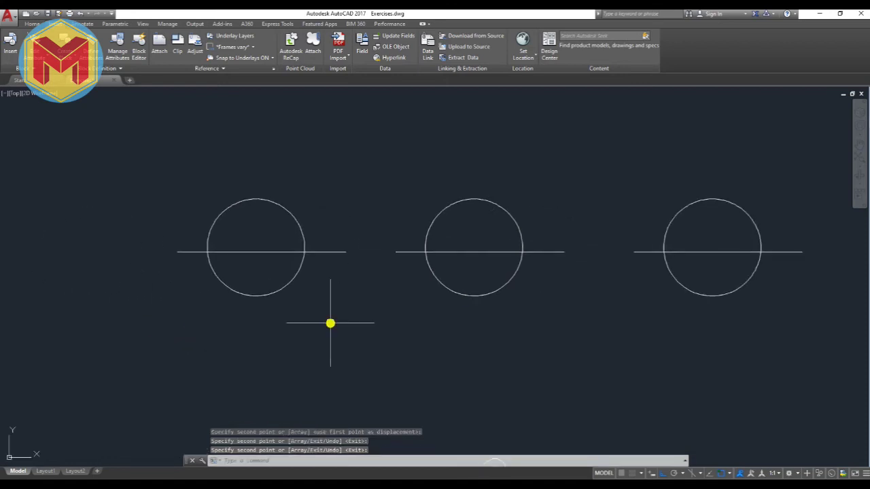
- Trim the line inside the left circle, using that circle as the cutting edge
type("tr")
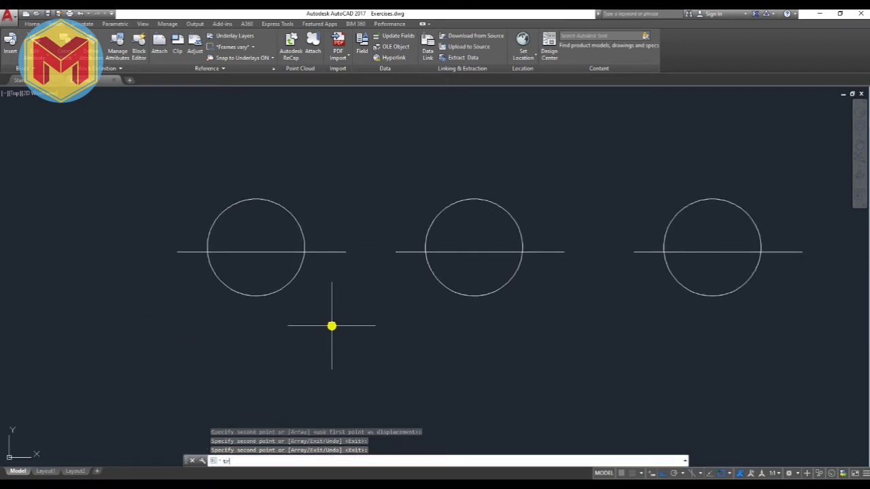
key("Return")
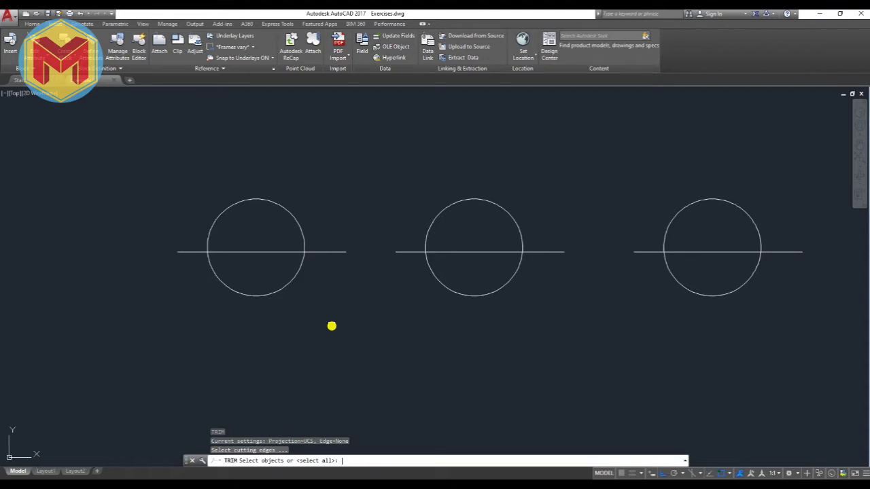
key("Escape")
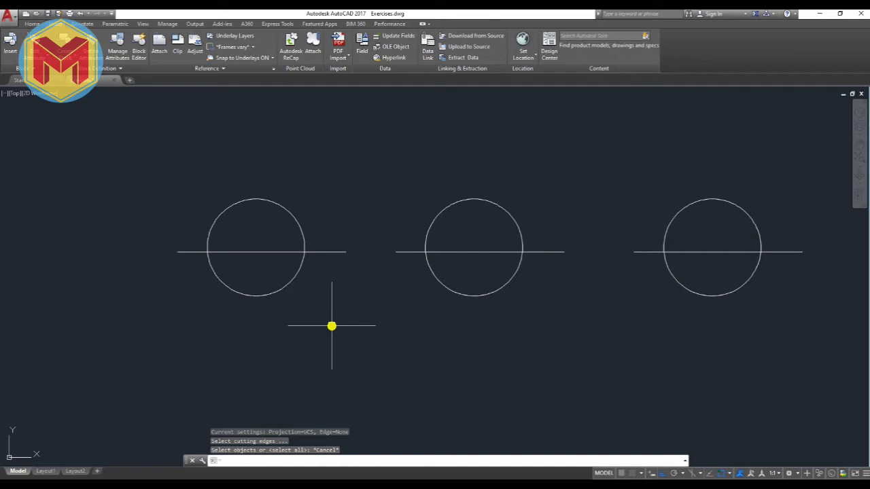
type("TR")
key("Return")
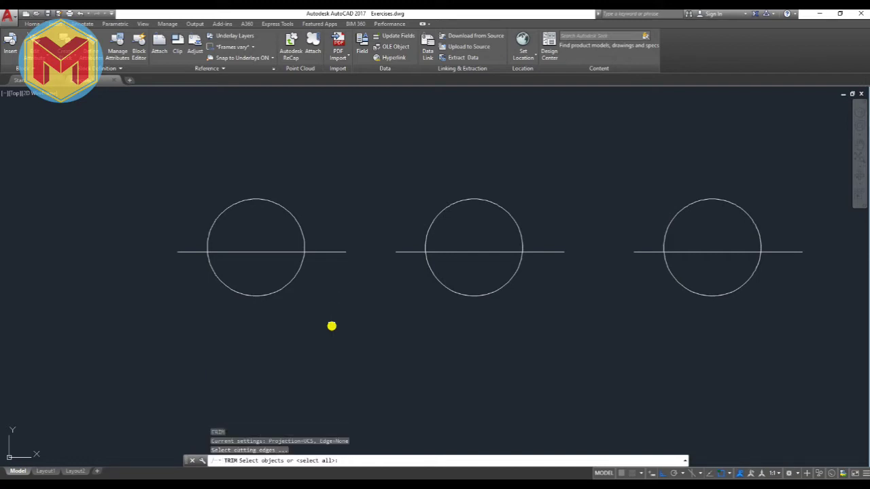
key("Escape")
scroll(211, 309, "up", 2)
middle_click_drag(229, 284, 235, 329)
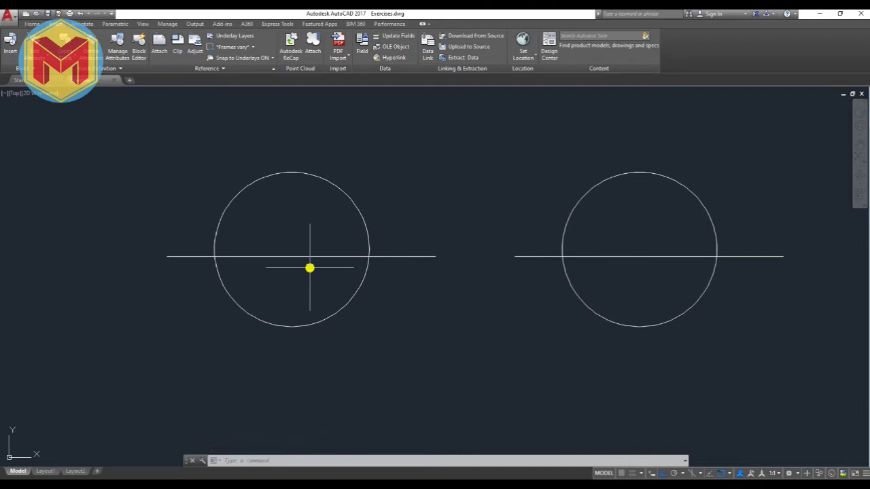
type("trr")
key("Return")
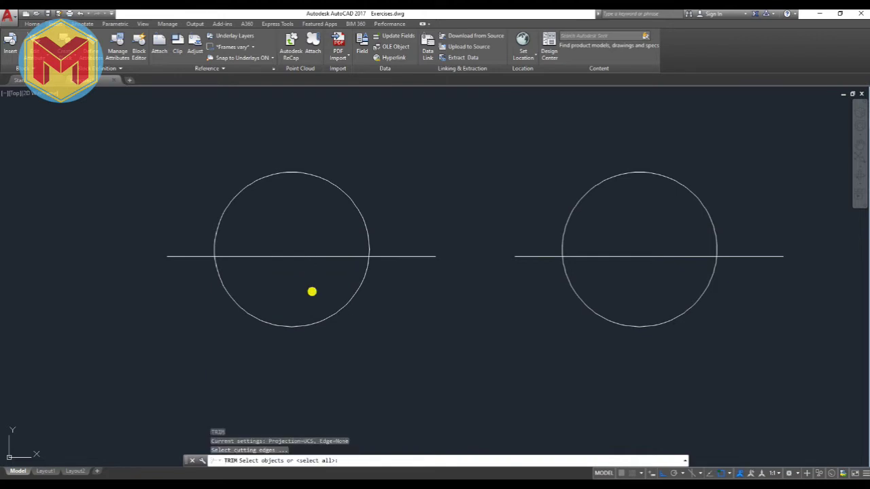
left_click(314, 326)
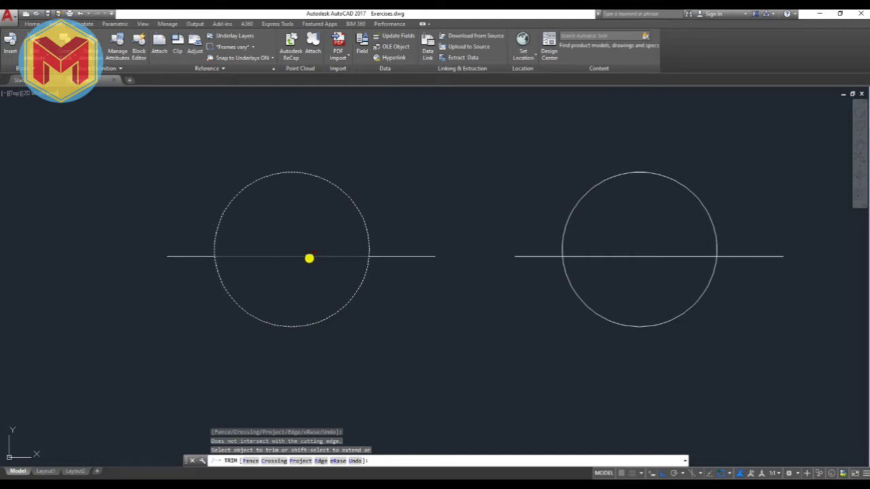
left_click(309, 258)
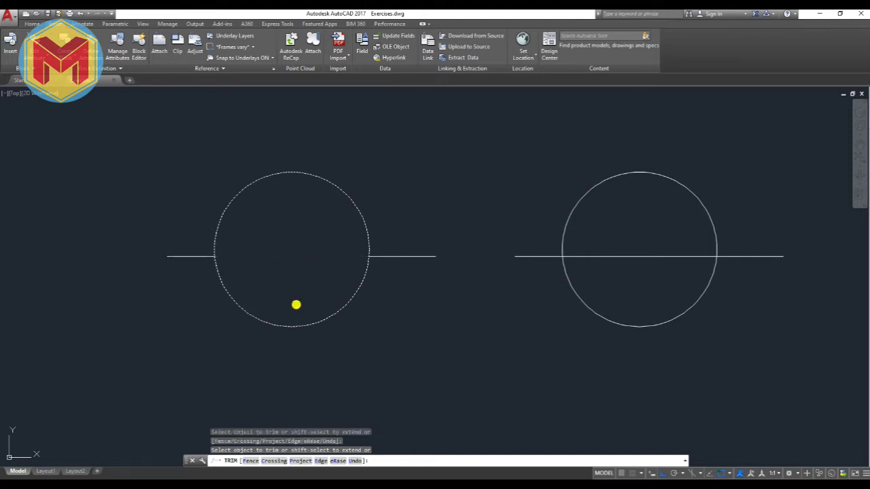
key("Return")
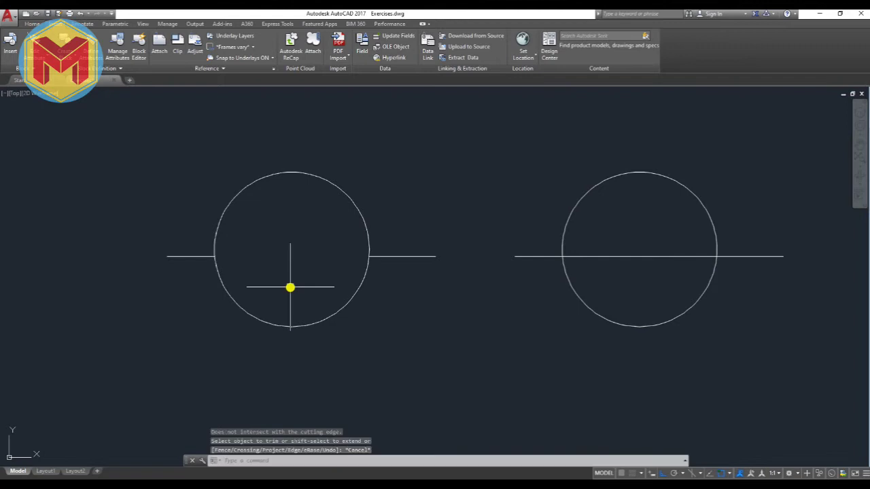
- Trim the line segment right of the middle circle, using that circle as cutting edge
type("sTR")
key("Return")
middle_click_drag(398, 290, 267, 289)
left_click(504, 326)
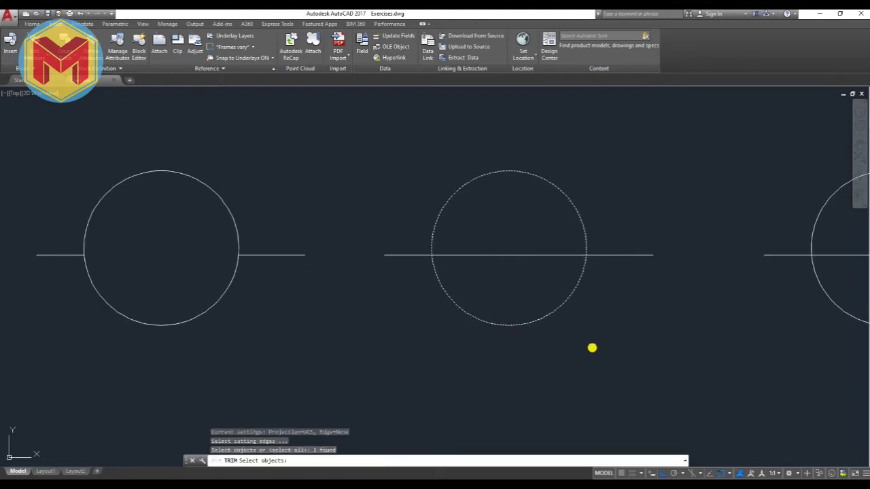
key("Return")
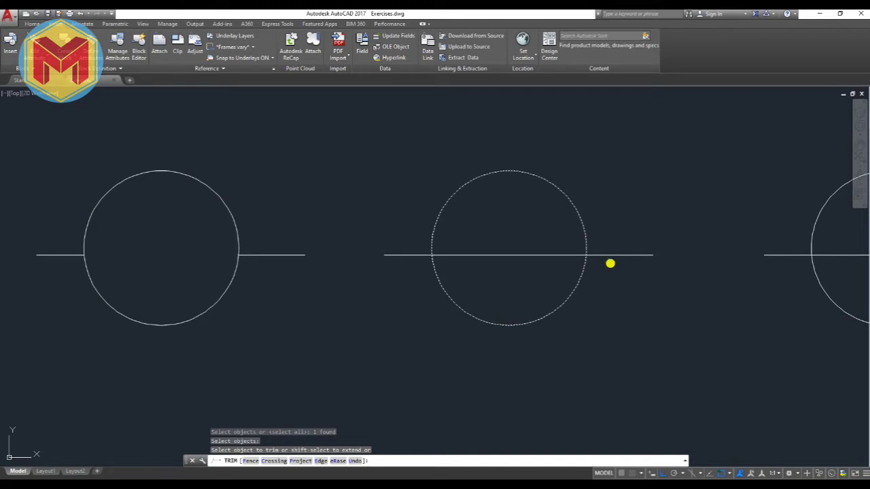
left_click(617, 255)
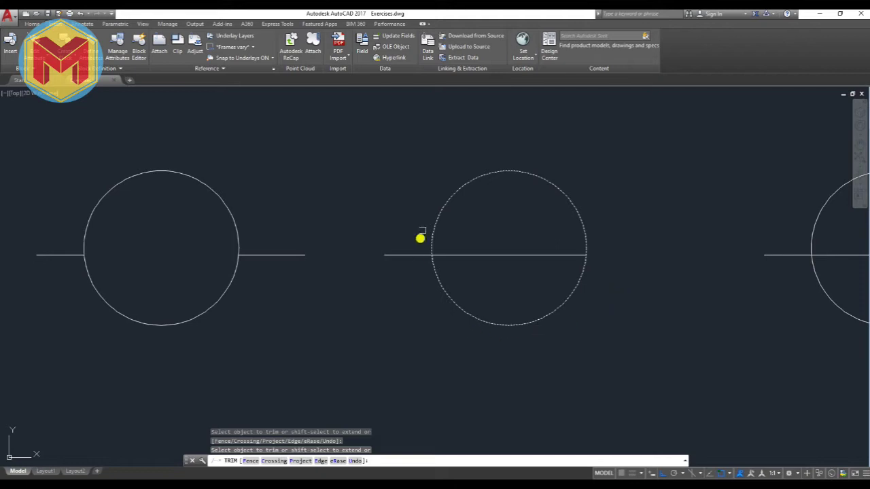
key("Escape")
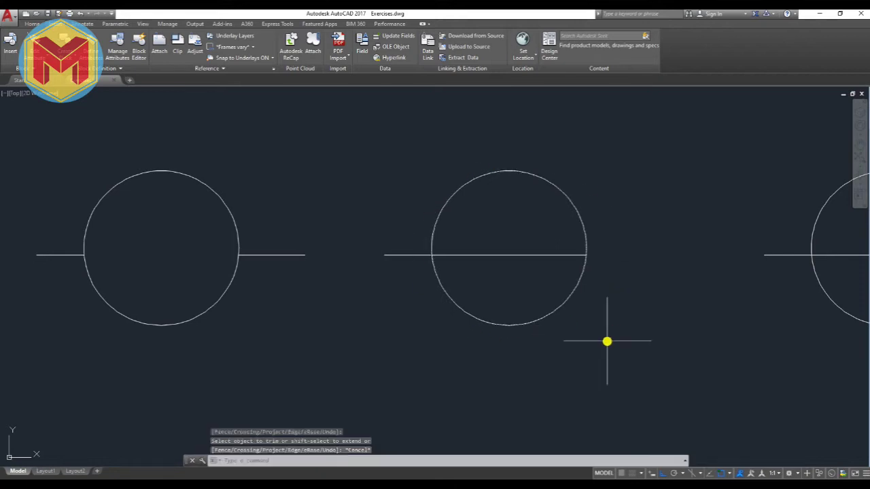
- Trim away the line portion inside the right-hand circle
middle_click_drag(688, 335, 342, 328)
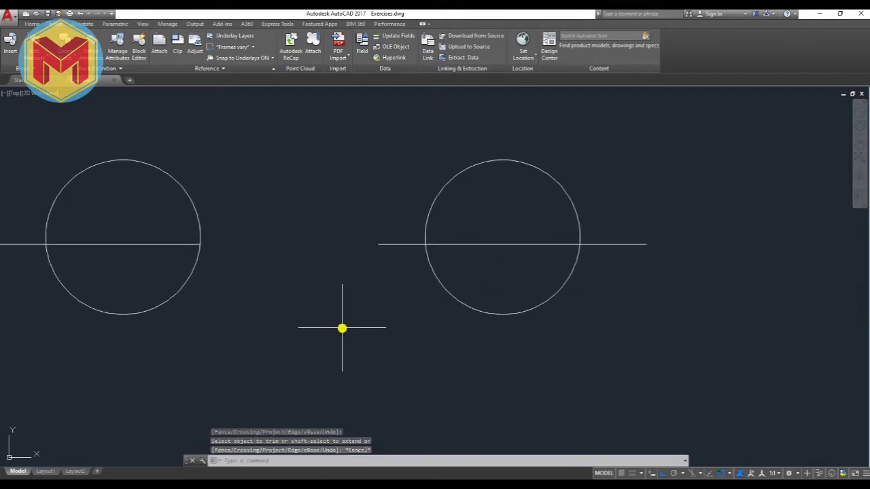
type("t")
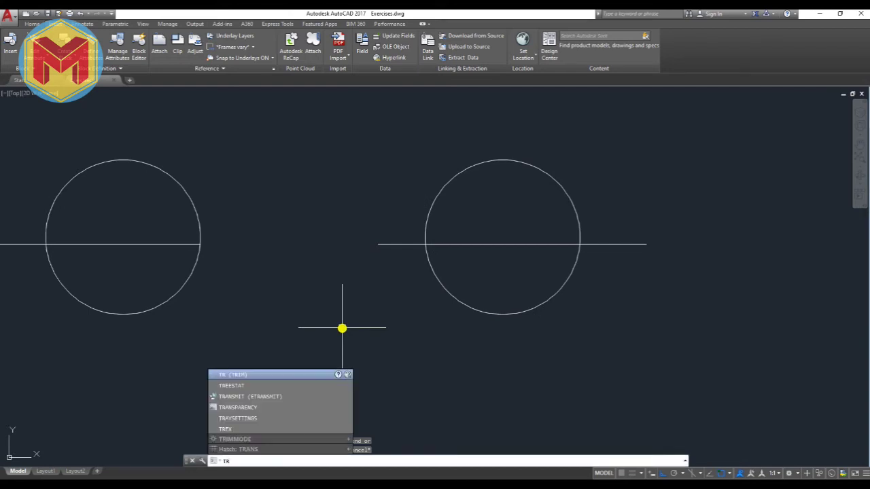
key("Return")
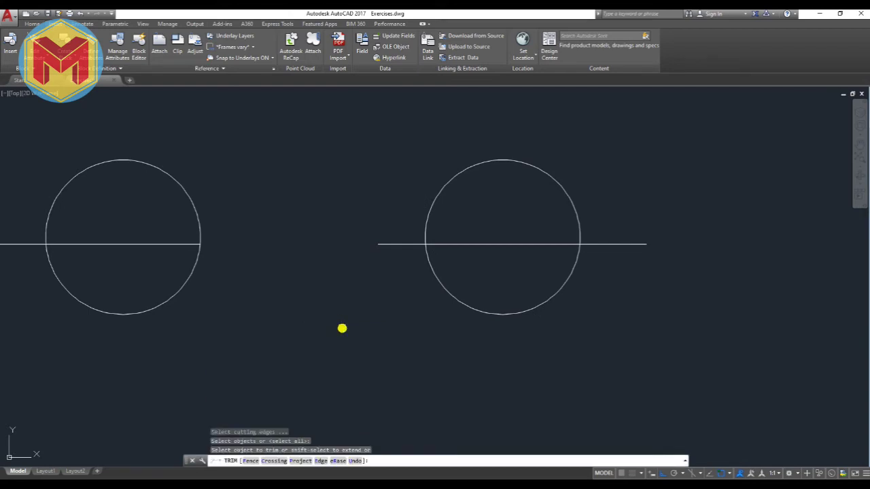
left_click(479, 245)
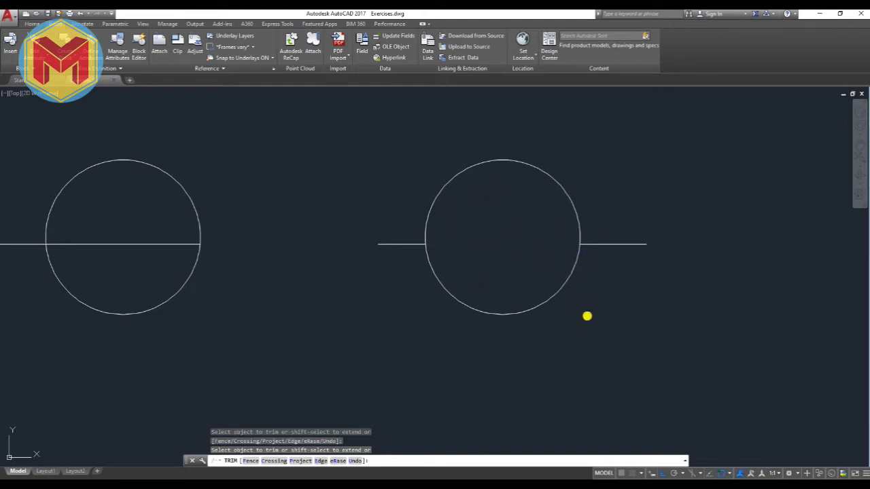
key("Escape")
- Copy the right-hand circle directly above itself, using its bottom as base point
left_click(587, 316)
left_click(560, 311)
scroll(559, 311, "down", 2)
scroll(434, 383, "down", 2)
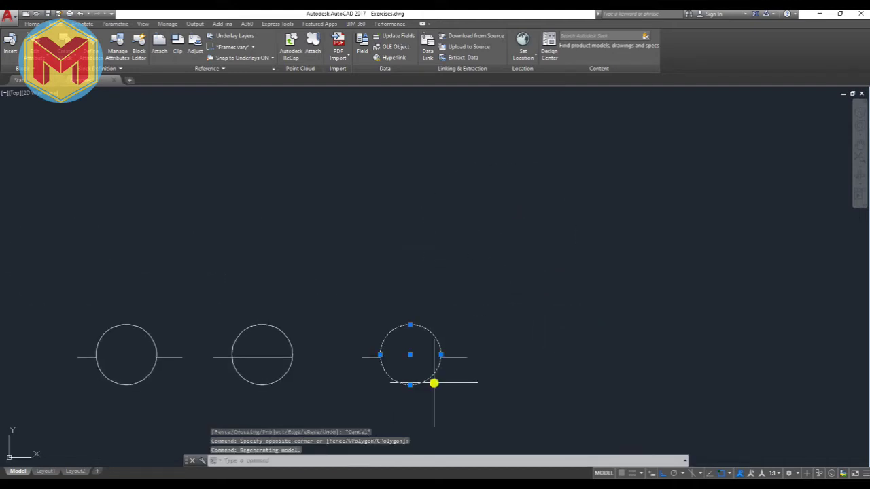
type("co")
key("Return")
left_click(412, 384)
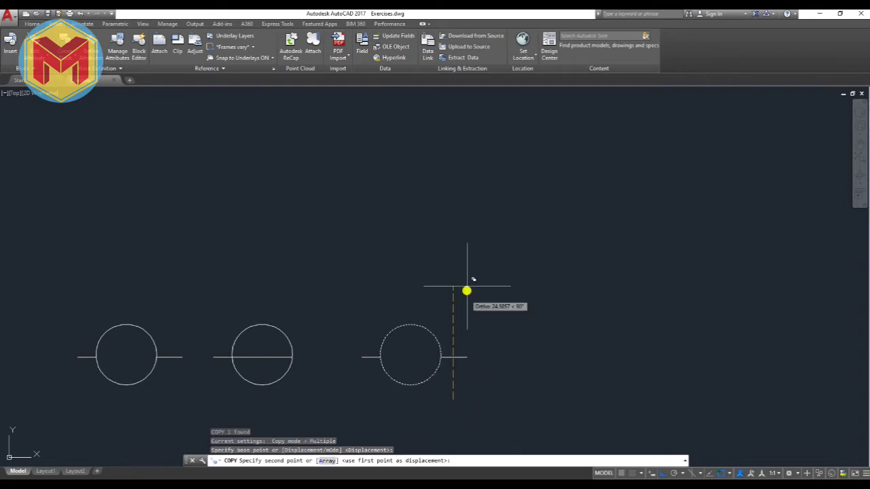
key("Escape")
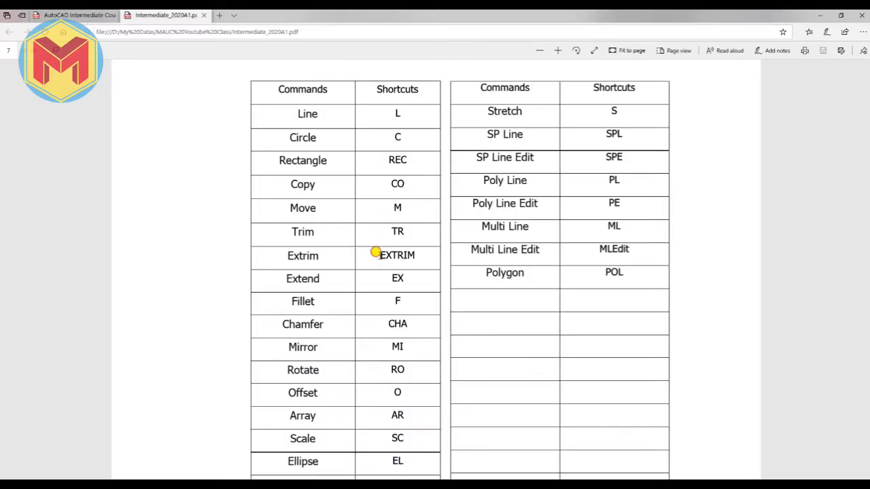
- Highlight the EXTRIM shortcut in the PDF commands table, then return to AutoCAD
left_click_drag(376, 254, 414, 254)
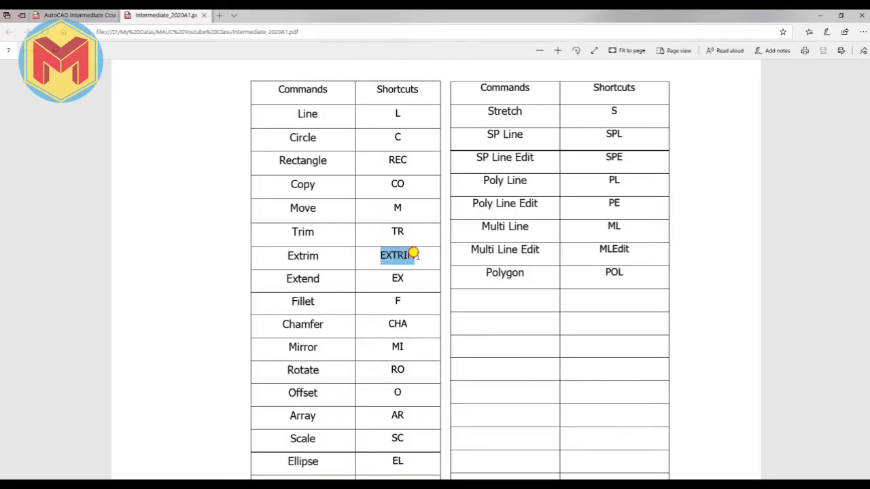
left_click(370, 257)
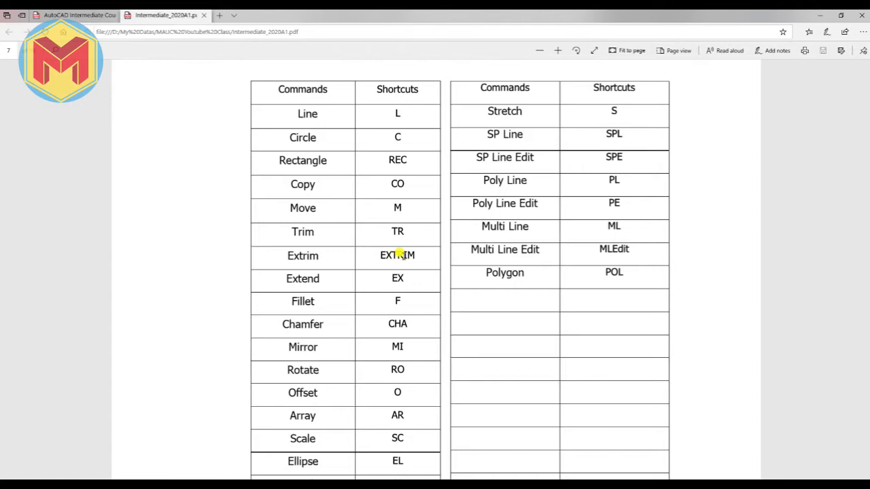
left_click_drag(392, 253, 416, 253)
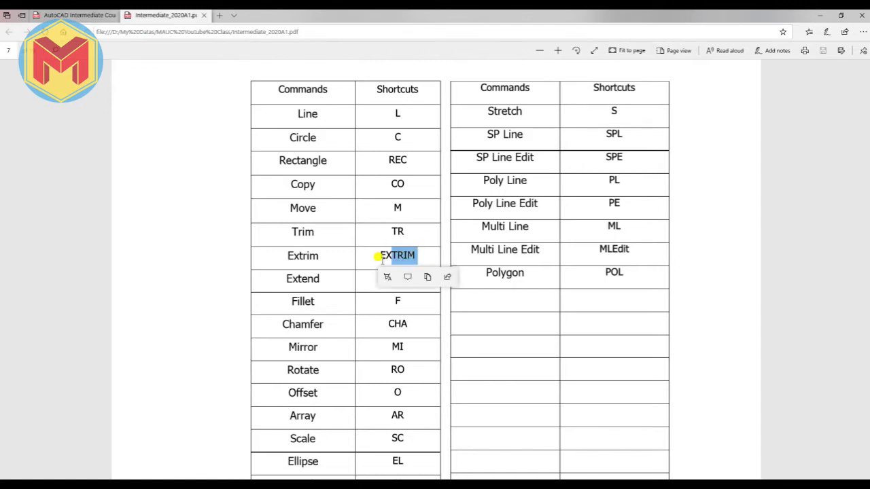
left_click(821, 15)
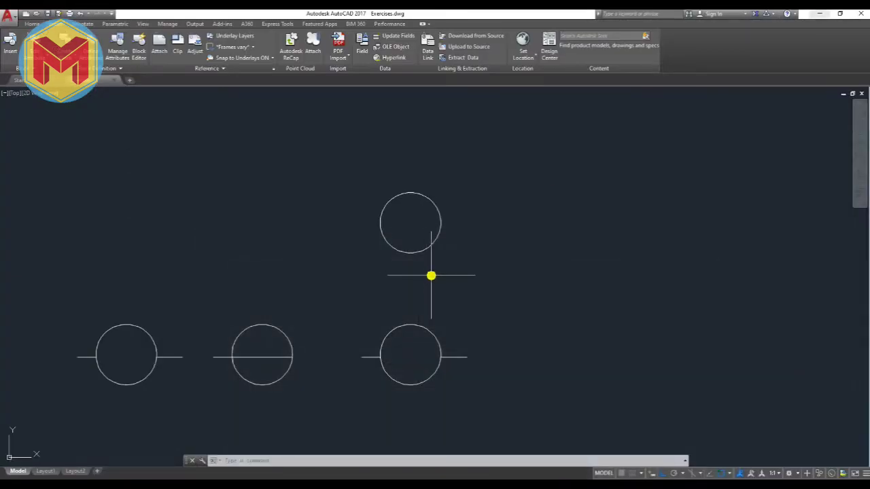
- Draw a line from the top circle's centre straight down
type("l")
key("Return")
left_click(417, 292)
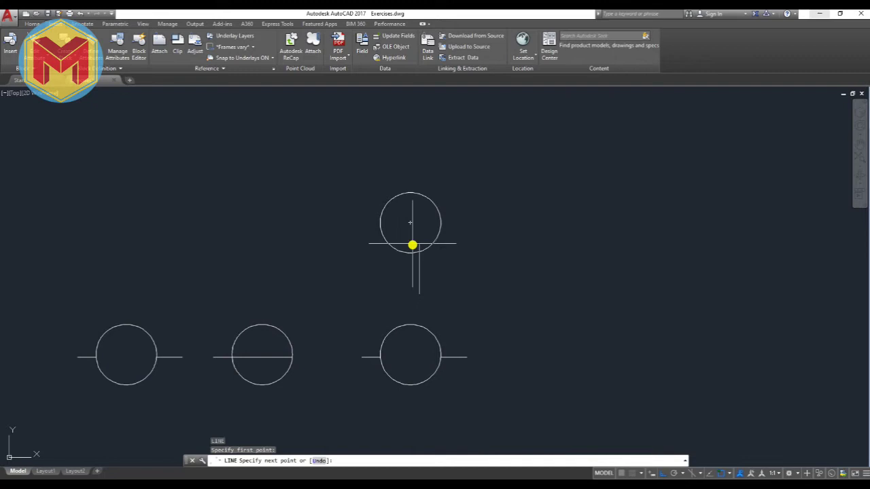
left_click(414, 234)
key("Return")
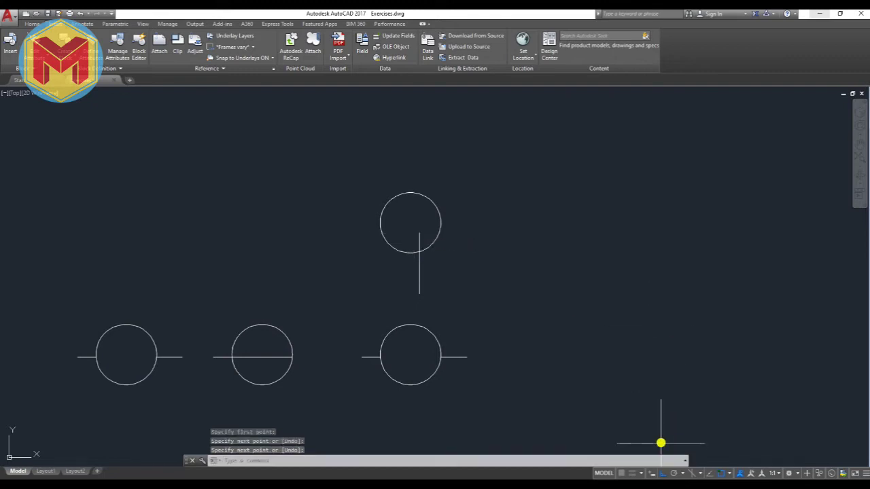
- Draw two more lines near the circle's centre, one reaching out to the left
key("Return")
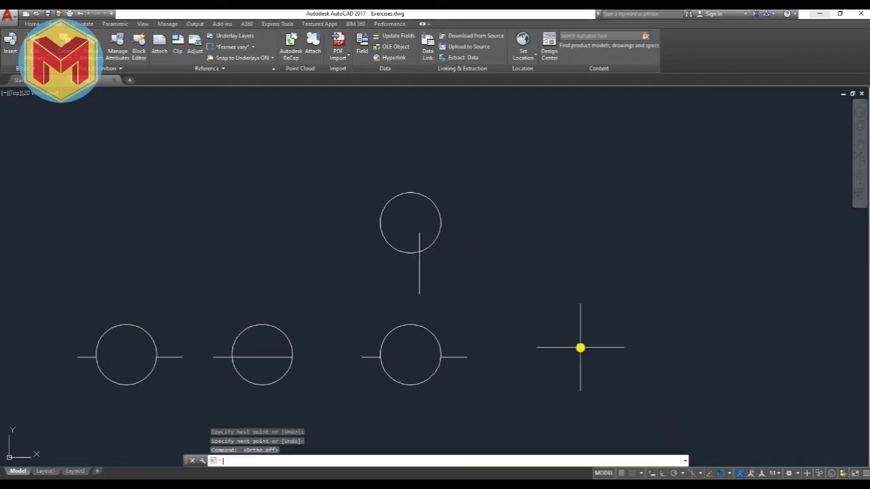
left_click(413, 235)
right_click(369, 245)
left_click(371, 248)
left_click(396, 231)
right_click(405, 237)
left_click(405, 238)
left_click(395, 233)
left_click(346, 247)
right_click(376, 219)
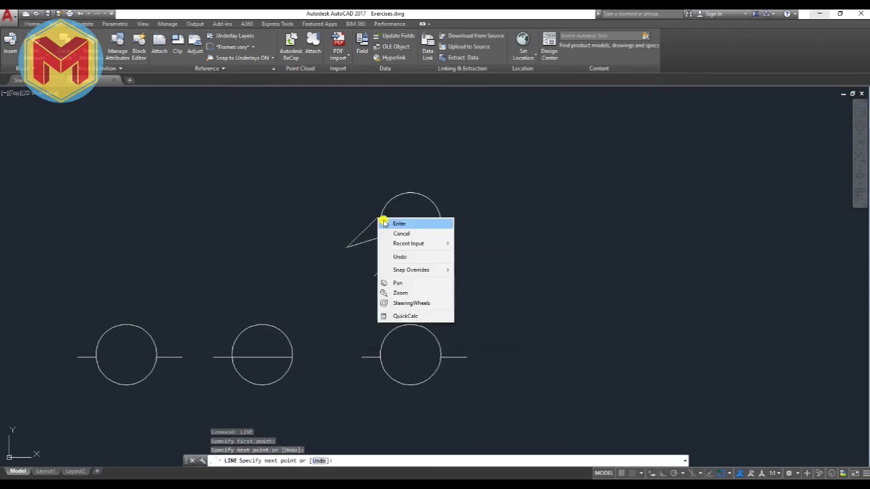
left_click(391, 226)
left_click(391, 226)
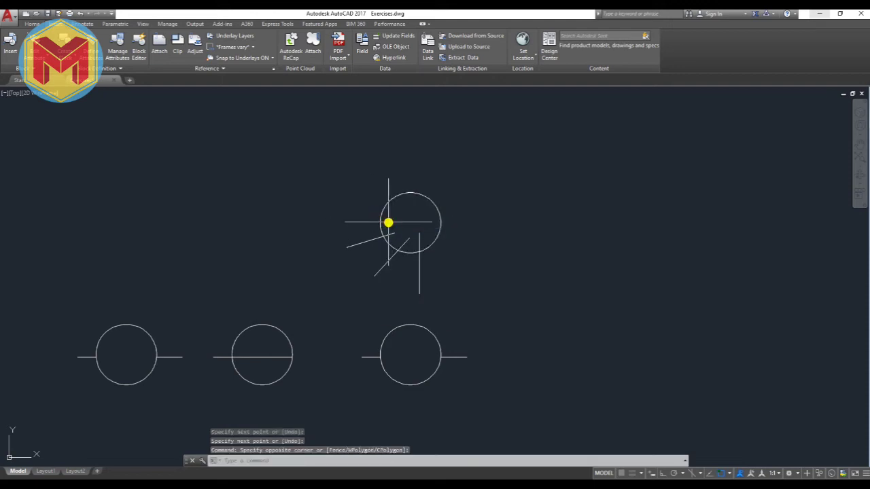
- Add spokes toward the upper left, diagonally up-right, and to the right
key("Return")
left_click(340, 197)
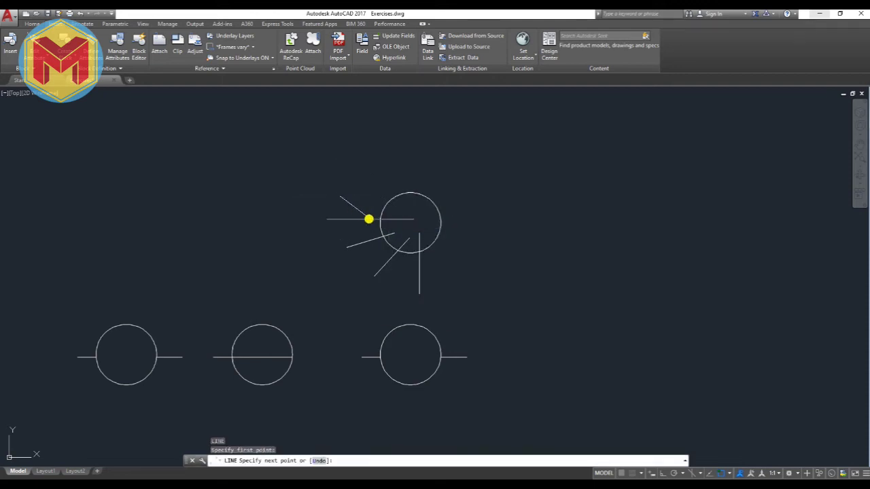
left_click(394, 222)
key("Return")
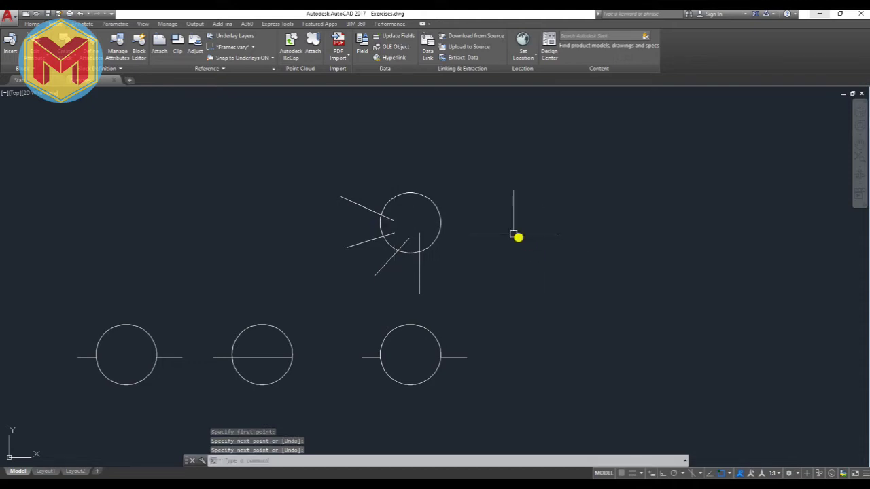
key("Return")
left_click(414, 211)
left_click(465, 163)
key("Return")
key("Return")
left_click(421, 218)
left_click(528, 238)
key("Return")
key("Return")
- Add spokes pointing upward and toward the lower right, plus a final upward spoke
left_click(406, 221)
left_click(387, 146)
key("Return")
key("Return")
scroll(437, 240, "up", 4)
left_click(421, 222)
left_click(593, 307)
key("Return")
key("Return")
left_click(376, 165)
left_click(414, 96)
key("Return")
key("Return")
- Copy the circle-and-spokes starburst once to the right
scroll(524, 184, "down", 5)
left_click(531, 248)
left_click(421, 163)
middle_click_drag(581, 196, 403, 229)
type("co")
left_click(414, 255)
left_click(591, 249)
- Copy both starbursts upward into a two-by-two grid and zoom onto the upper-left one
left_click(616, 278)
left_click(417, 217)
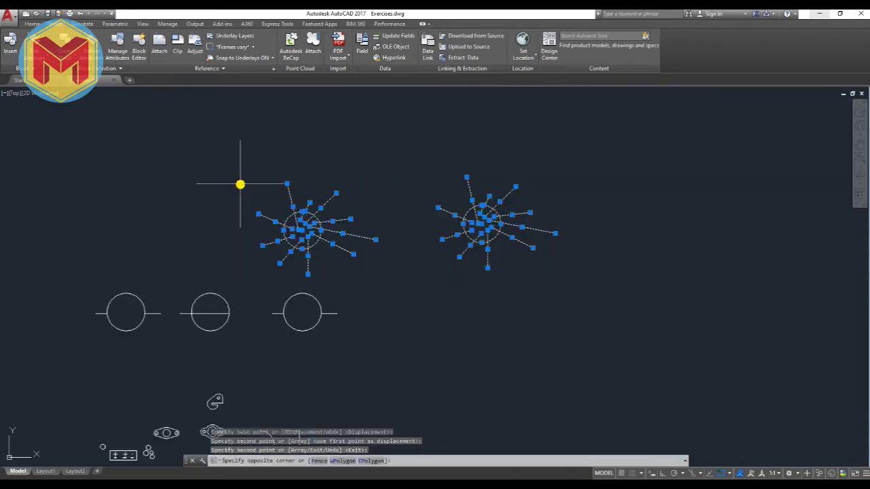
key("Return")
left_click(666, 293)
left_click(662, 187)
key("Return")
middle_click_drag(662, 186, 645, 257)
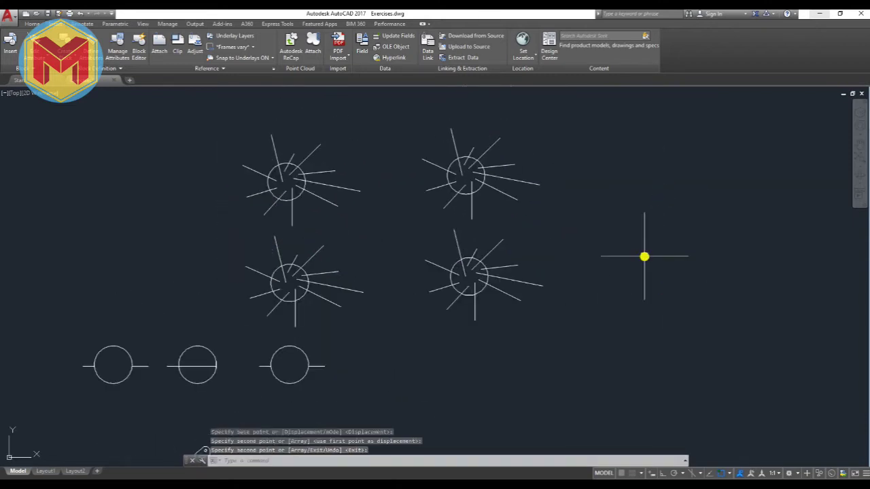
scroll(291, 183, "up", 2)
scroll(315, 232, "up", 2)
middle_click_drag(316, 232, 347, 270)
scroll(303, 208, "up", 2)
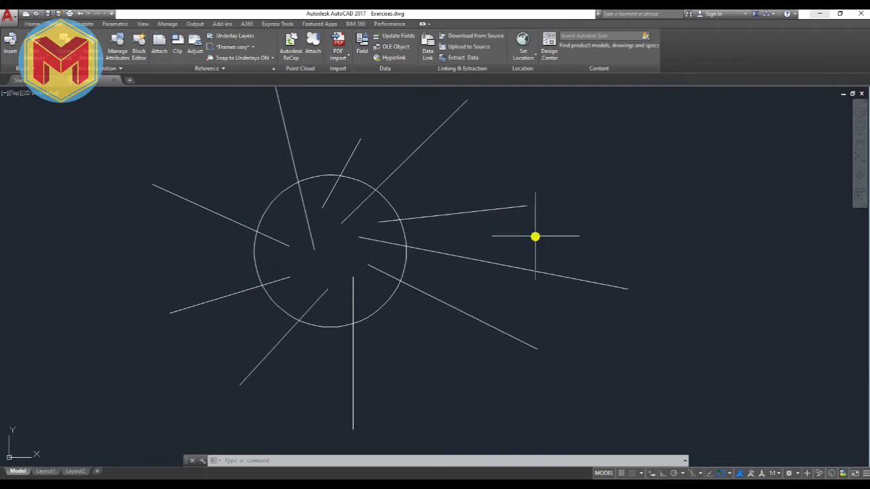
- Run EXTRIM with the upper-left circle as cutting edge to clear the spokes inside it
type("e")
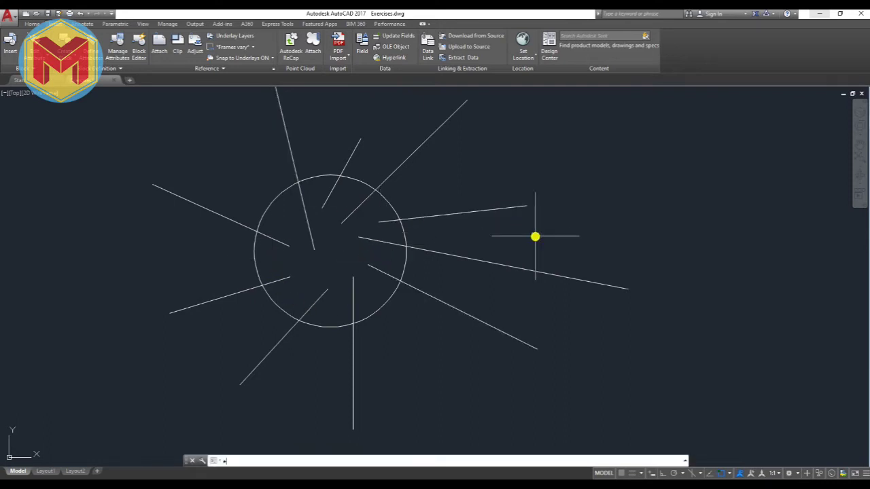
type("tri")
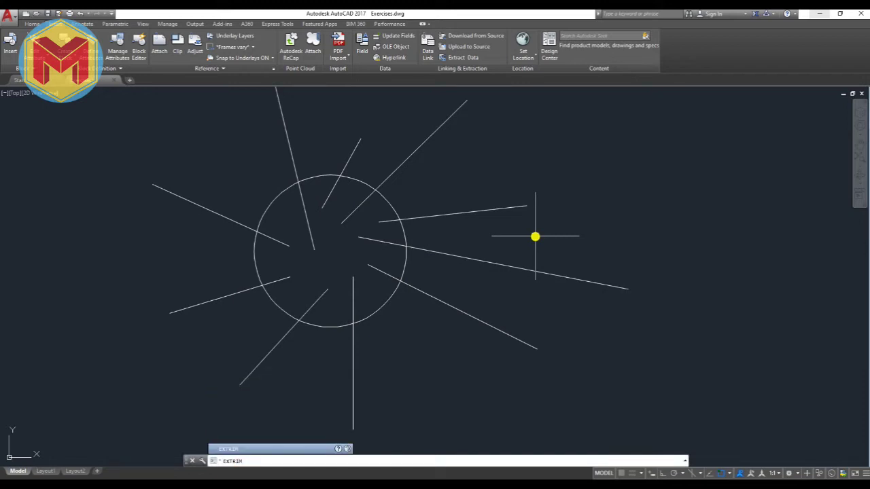
key("Return")
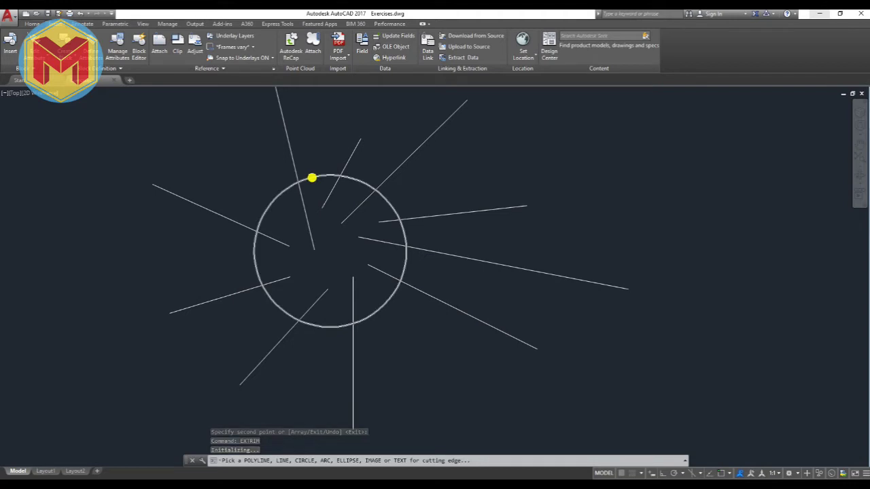
left_click(312, 178)
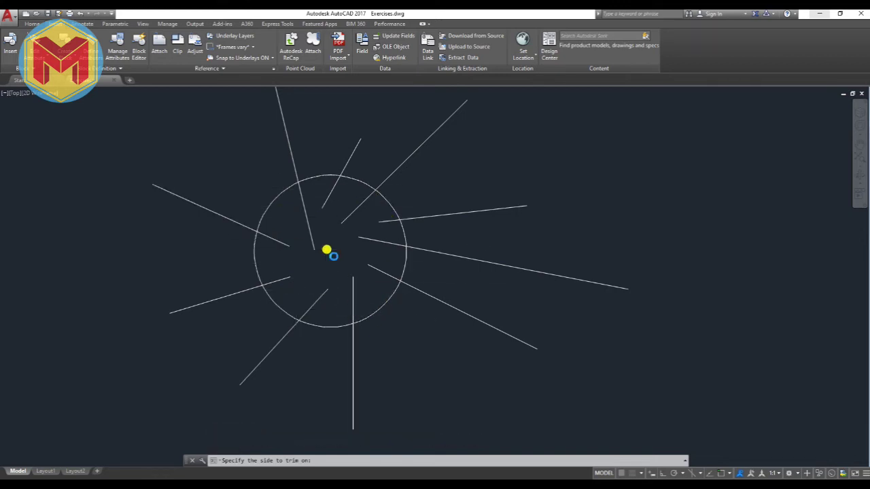
scroll(334, 256, "up", 3)
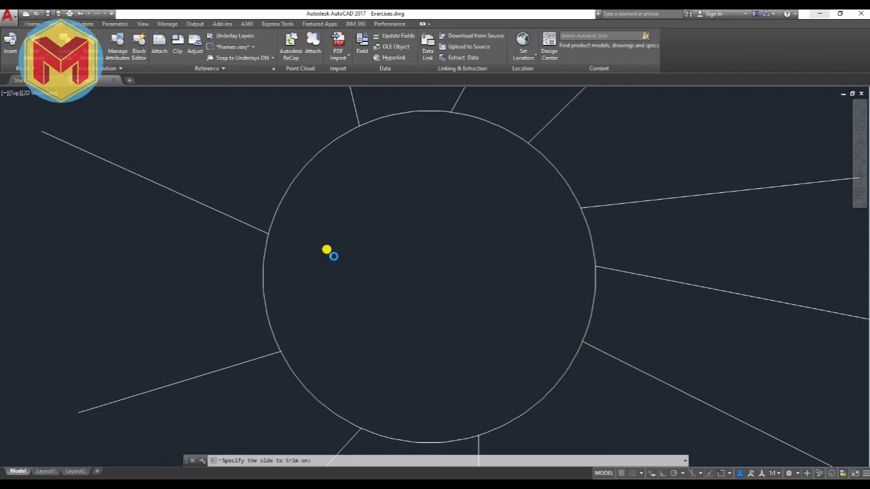
right_click(334, 256)
scroll(334, 257, "down", 3)
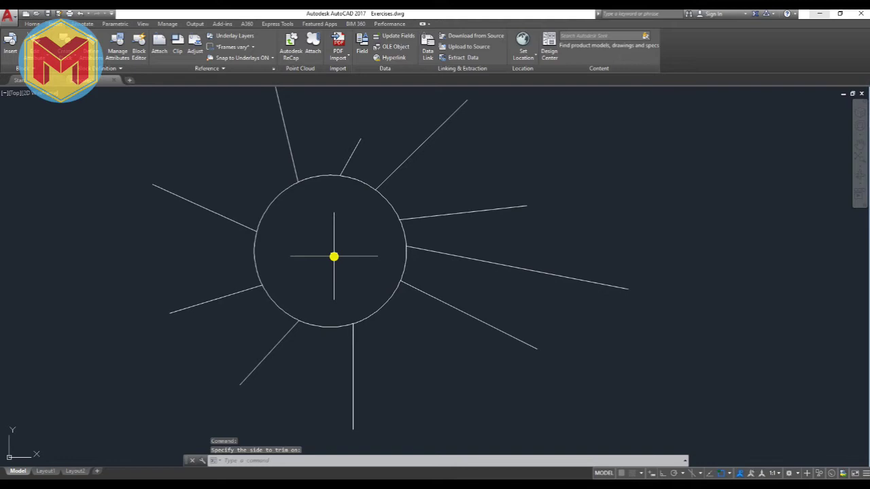
scroll(334, 256, "down", 3)
mouse_move(412, 309)
middle_mouse_down()
mouse_move(442, 251)
mouse_move(491, 231)
middle_mouse_up()
scroll(491, 231, "up", 3)
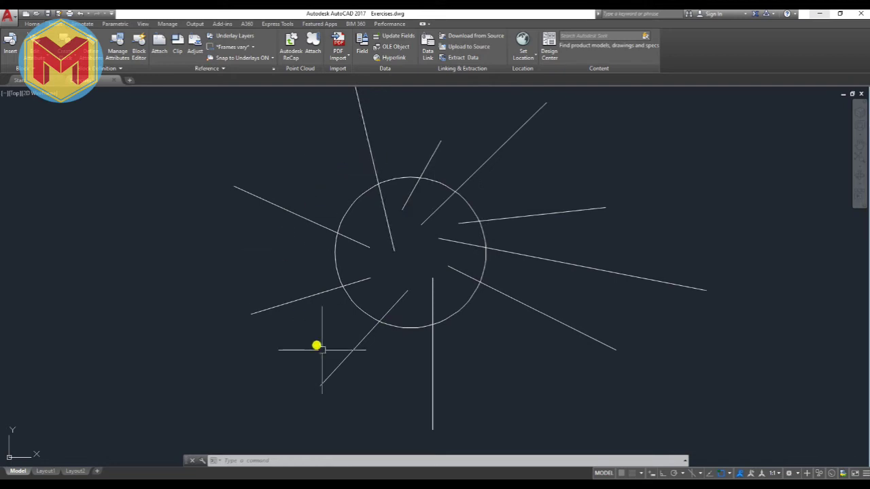
- Run EXTRIM on the upper-right circle and cut away the spoke parts outside it
type("e")
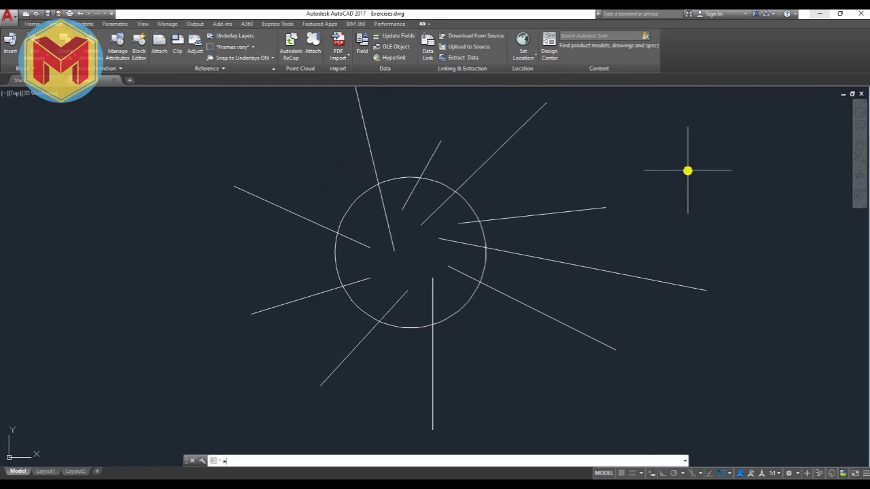
type("xt")
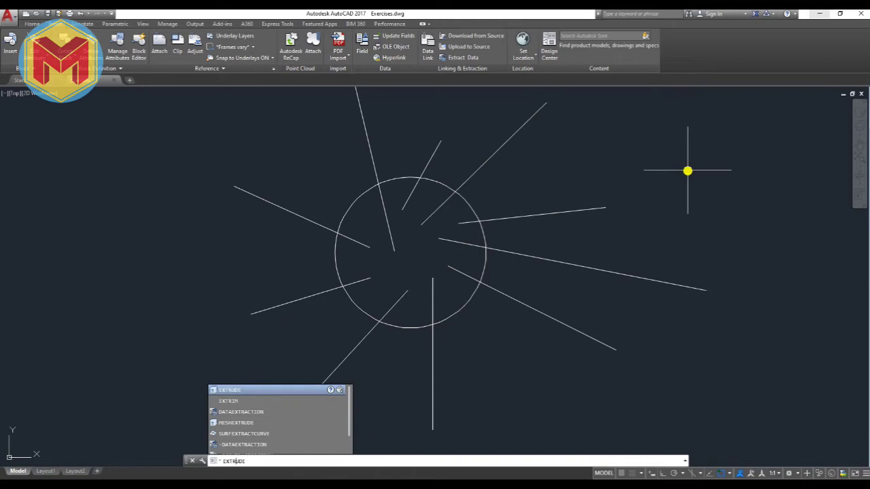
type("rim")
key("Return")
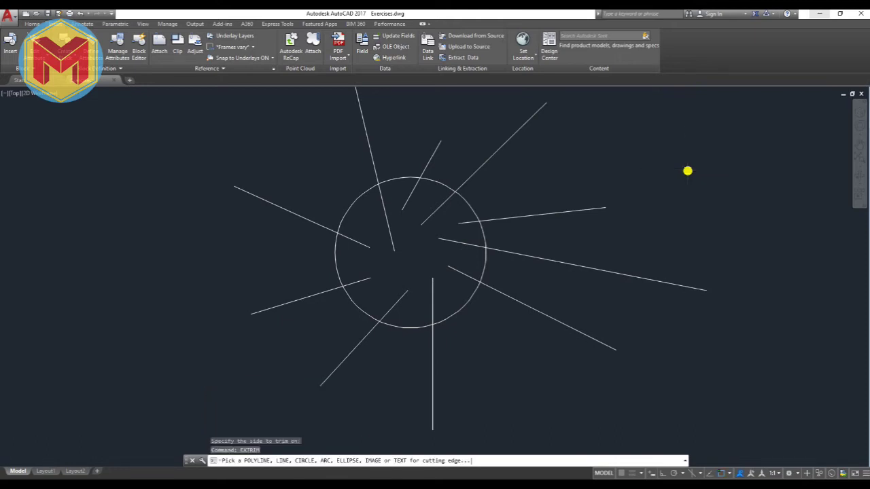
left_click(478, 214)
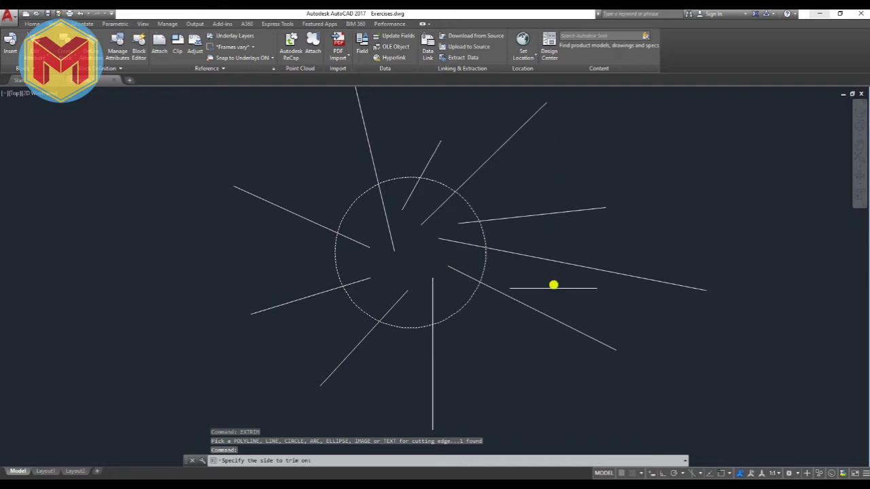
left_click(539, 182)
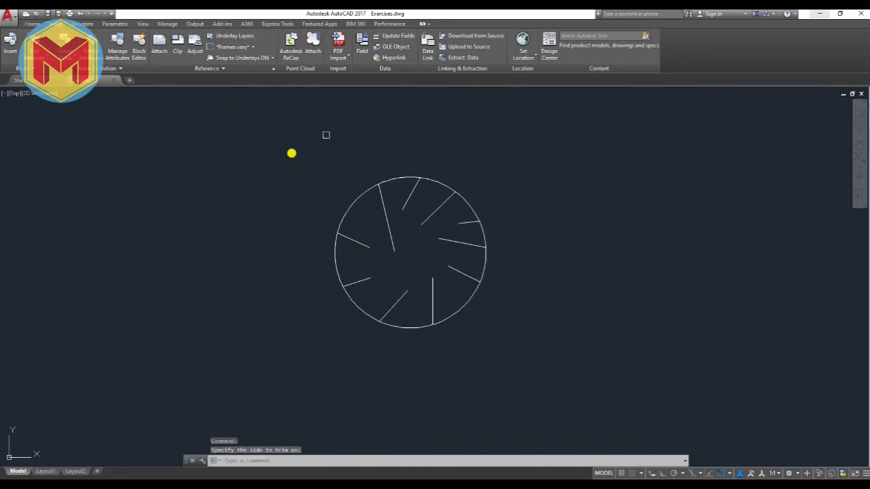
- Pan and zoom over the four starbursts, then switch to the shortcuts PDF
scroll(608, 204, "down", 3)
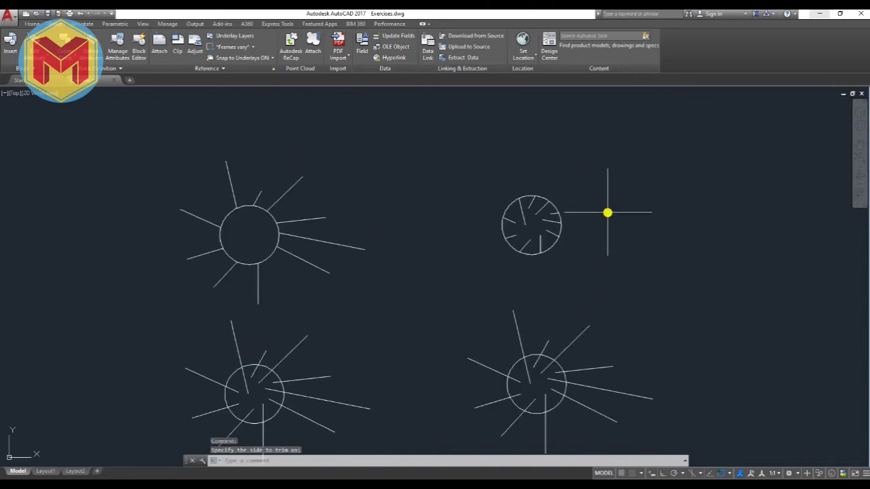
scroll(327, 232, "up", 2)
middle_click_drag(401, 242, 428, 161)
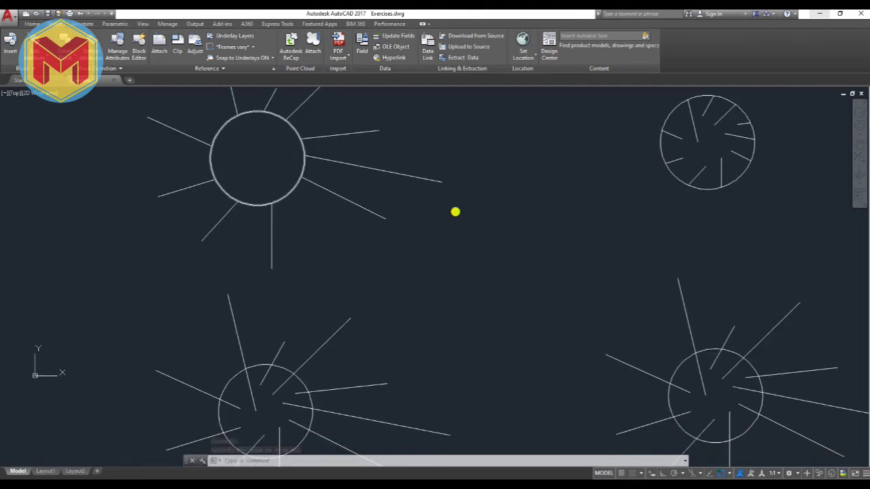
middle_click_drag(451, 296, 463, 210)
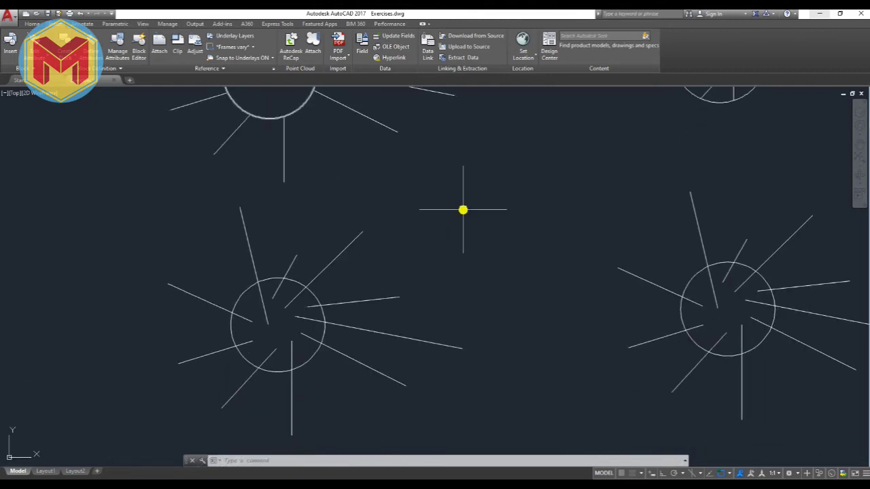
scroll(463, 210, "down", 2)
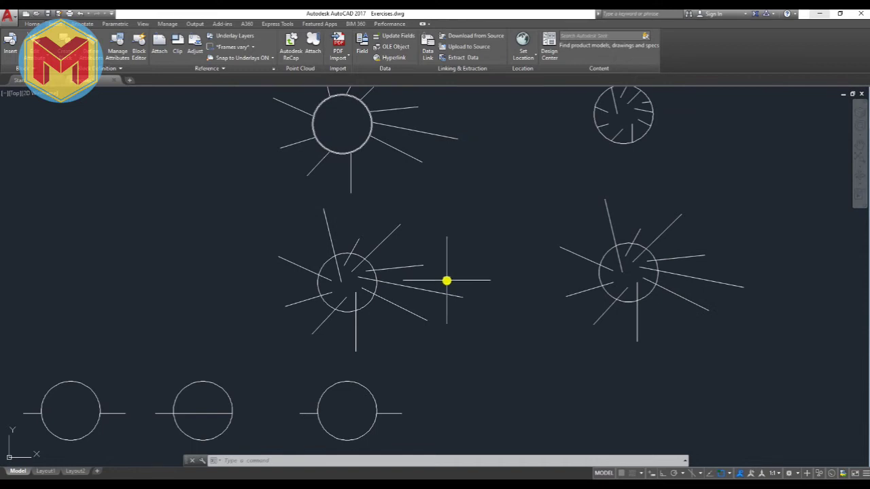
middle_click_drag(453, 272, 449, 299)
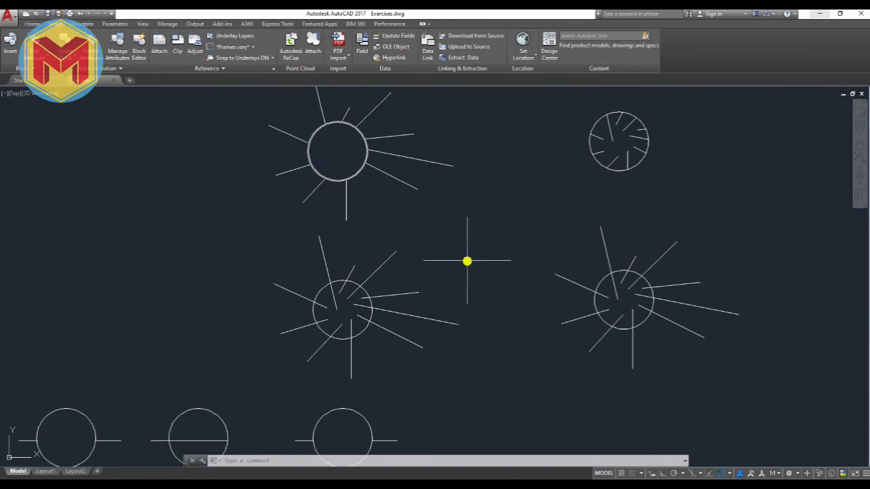
middle_click_drag(467, 261, 448, 310)
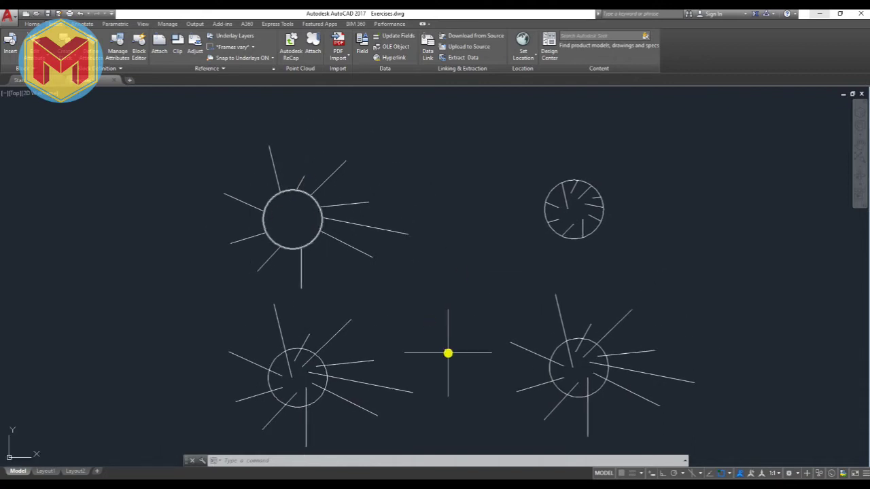
key("alt+Tab")
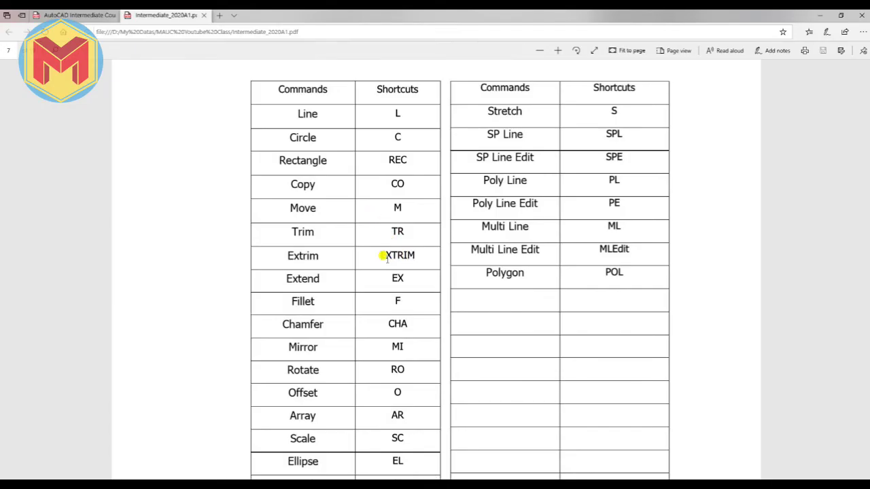
- Highlight the Extend (EX) row in the PDF shortcut table, then deselect it
left_click_drag(410, 281, 271, 278)
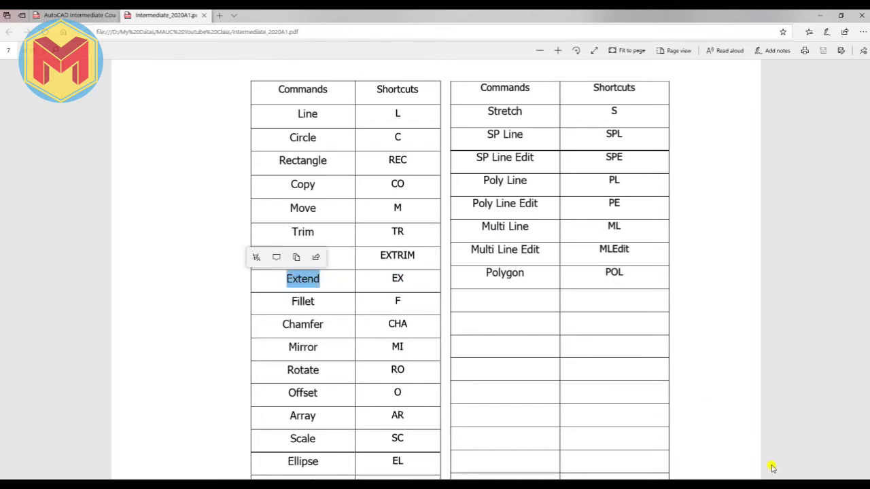
left_click(667, 390)
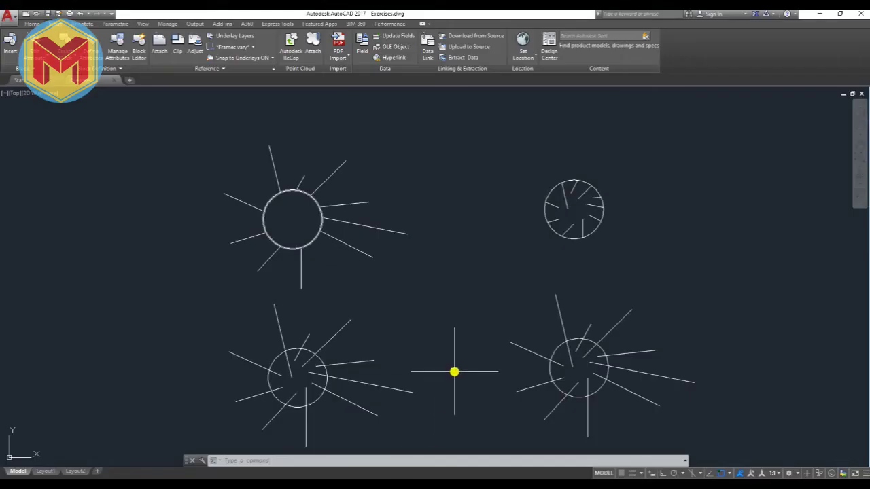
scroll(456, 354, "down", 3)
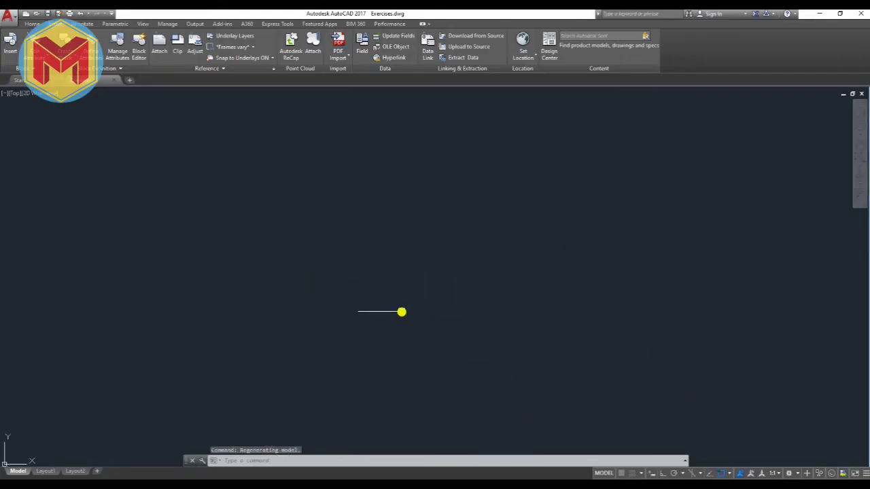
- Draw two trial lines with LINE, one slanted and one vertical
type("l")
key("Return")
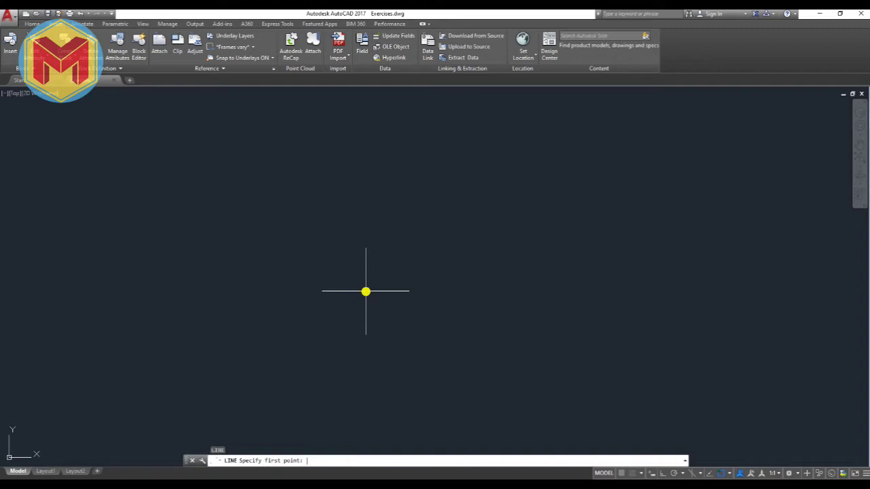
left_click(225, 250)
left_click(258, 263)
right_click(278, 247)
left_click(282, 249)
right_click(408, 234)
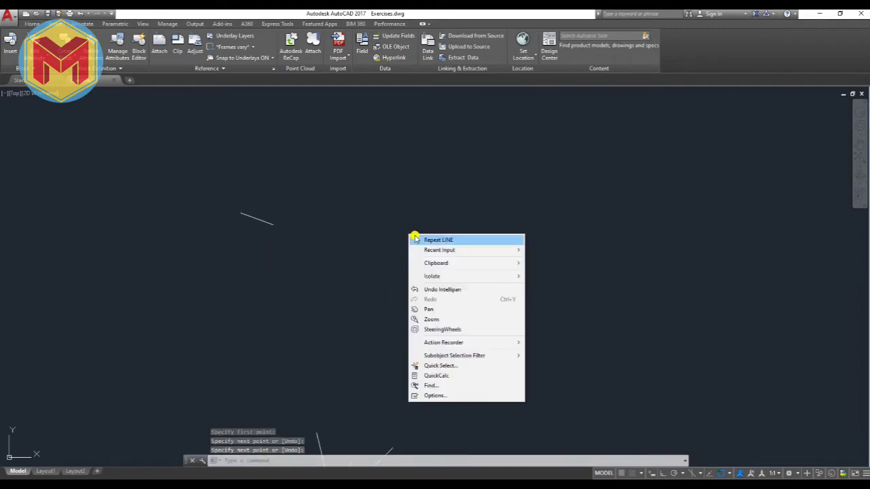
left_click(415, 237)
left_click(419, 228)
left_click(419, 323)
right_click(437, 294)
left_click(449, 299)
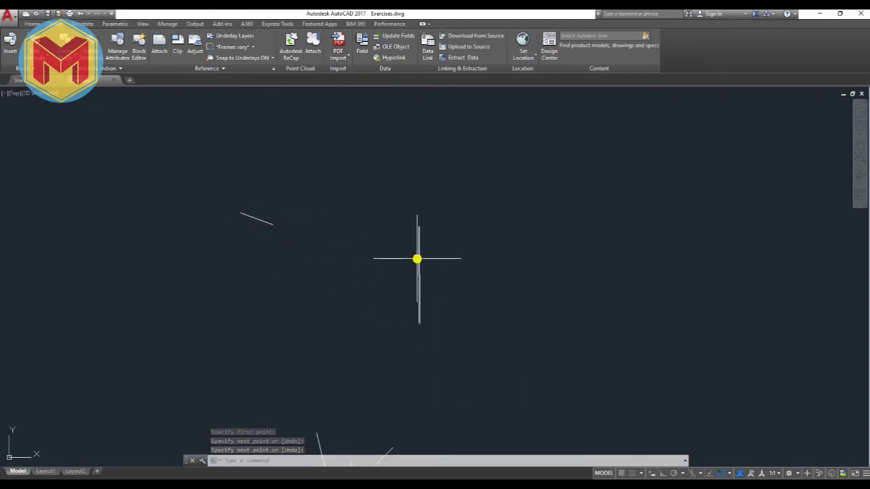
- Erase both trial lines, switch Ortho on, and begin a new drawing
left_click_drag(420, 257, 208, 272)
left_click(192, 261)
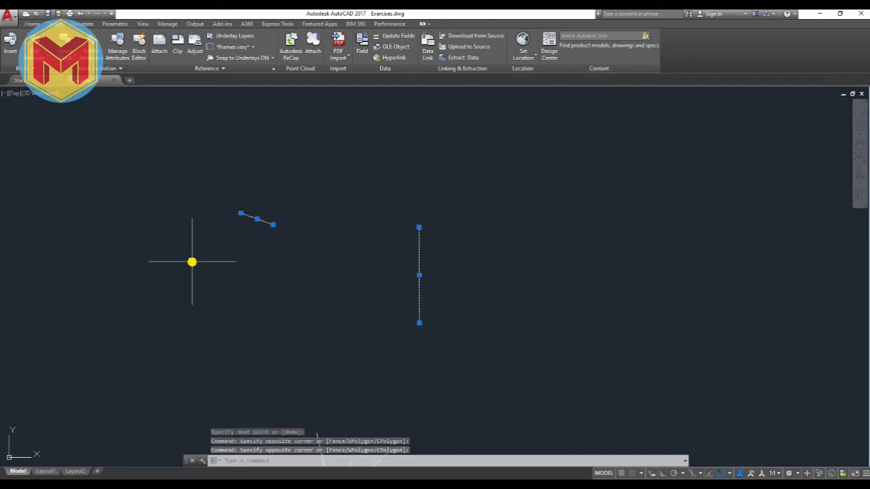
key("Delete")
left_click(661, 473)
right_click(294, 230)
left_click(301, 234)
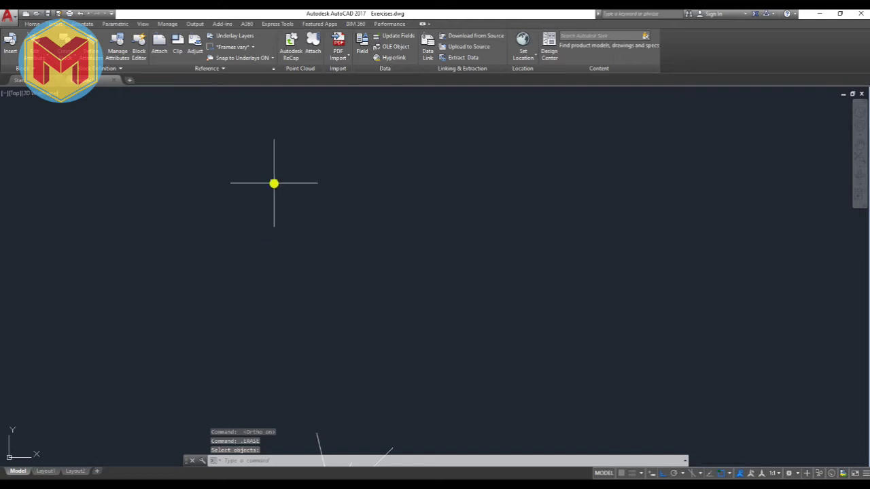
left_click(25, 15)
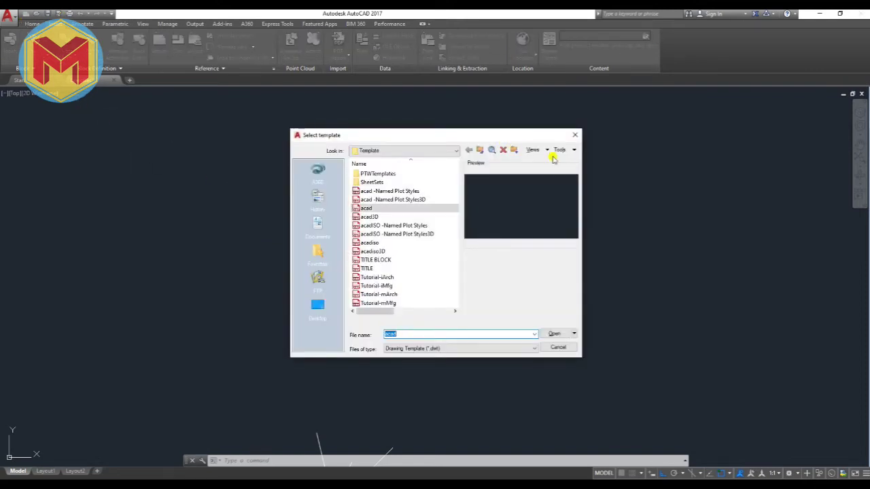
- Start a new drawing from the default template and draw a horizontal line at left
key("Return")
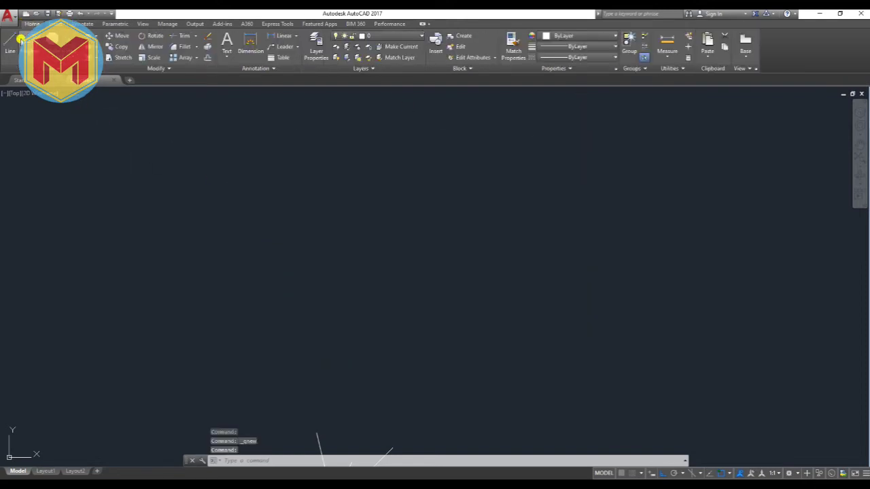
left_click(11, 42)
left_click(84, 189)
left_click(229, 203)
right_click(229, 202)
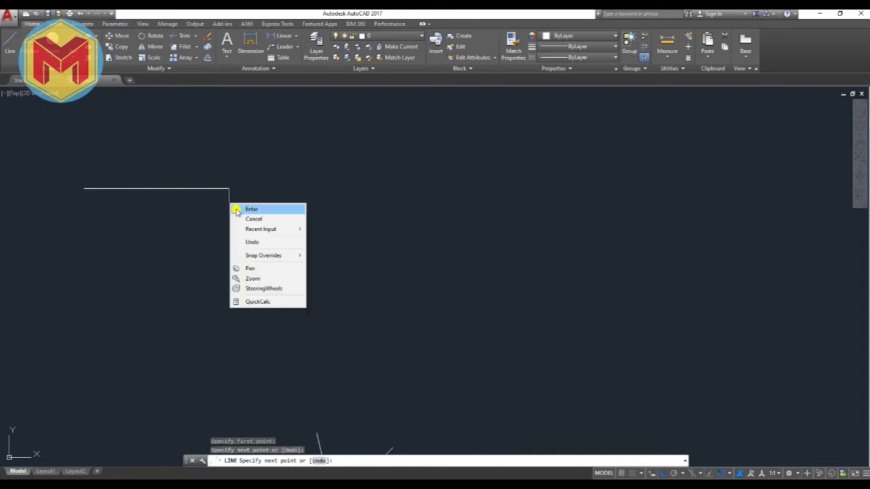
left_click(239, 208)
- Draw a separate vertical line on the right
right_click(627, 188)
left_click(639, 194)
left_click(703, 123)
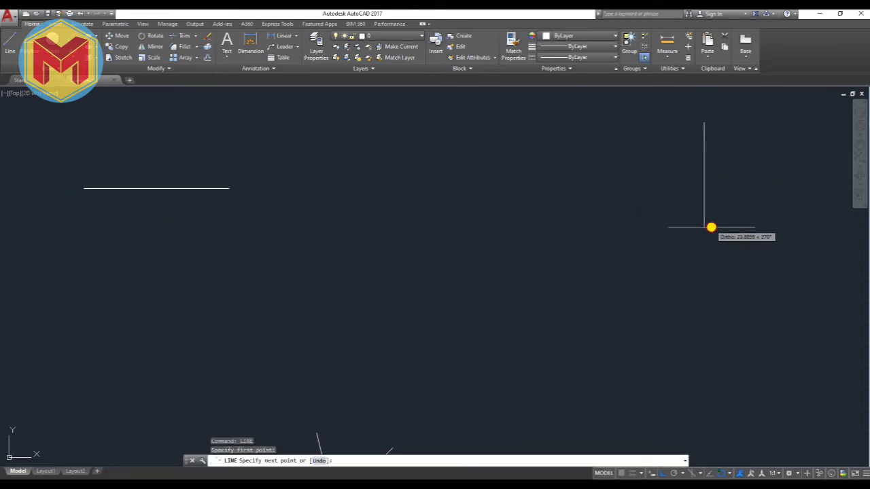
left_click(703, 227)
right_click(728, 195)
left_click(742, 201)
- Select both lines, then clear the selection
left_click(59, 161)
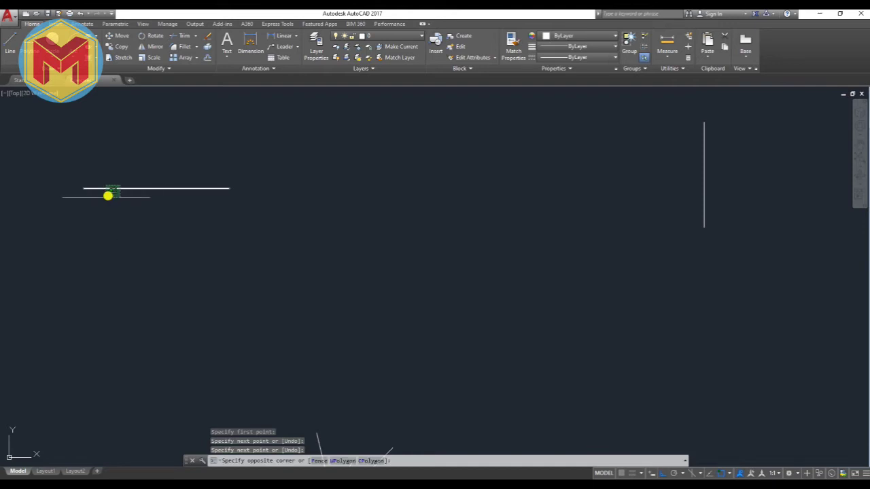
left_click(232, 246)
left_click(703, 210)
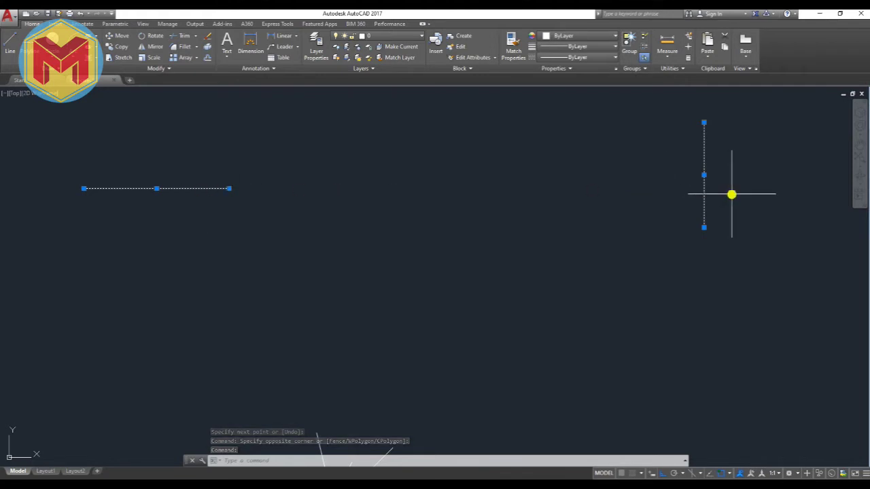
key("Escape")
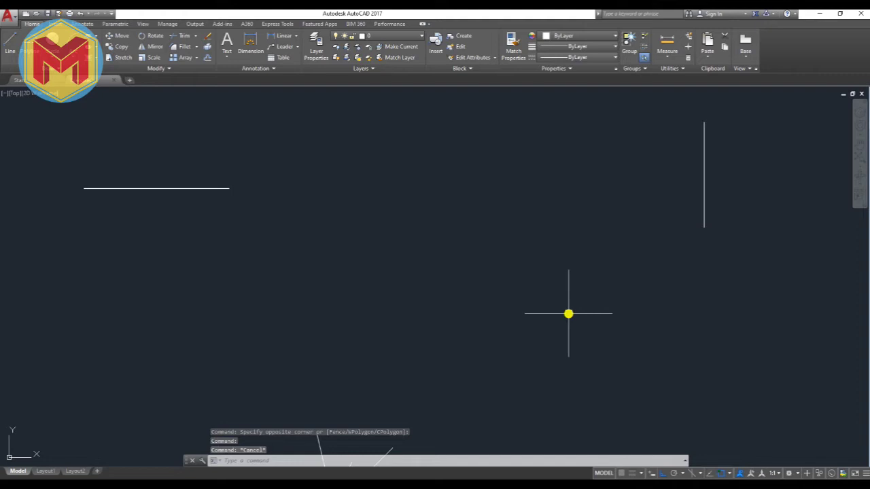
- Use EX with the vertical line as boundary to lengthen the horizontal line to it
type("ex")
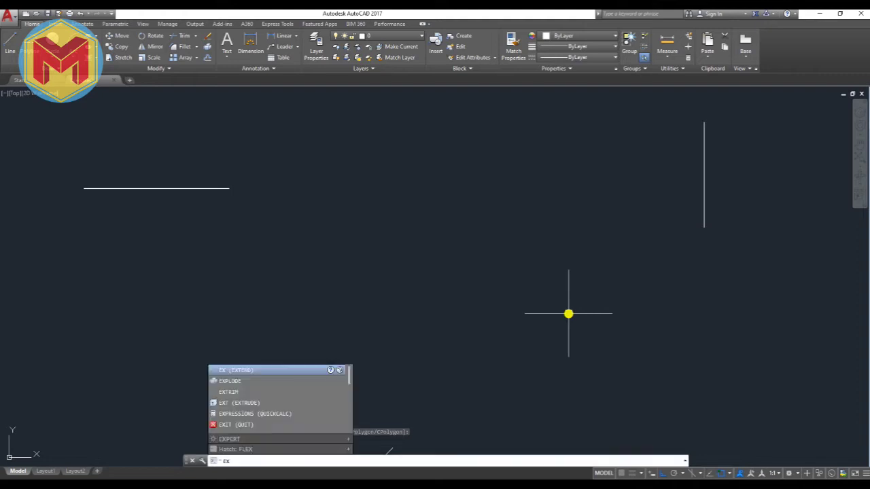
key("Return")
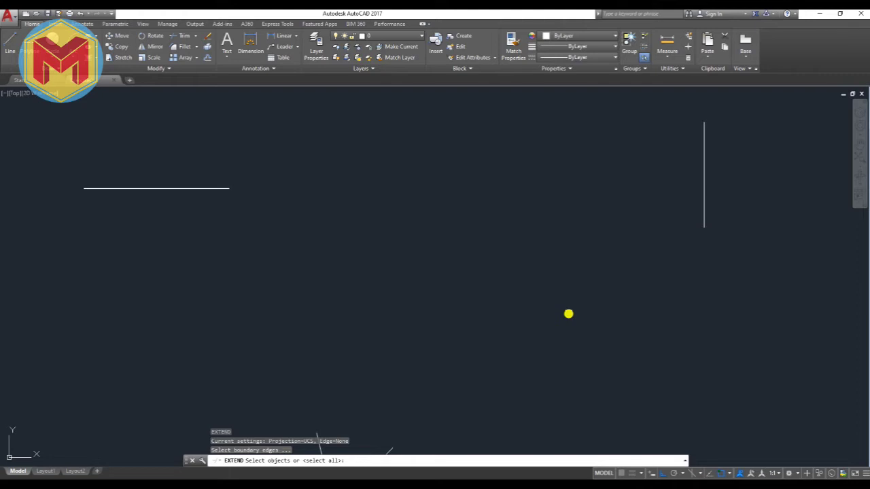
left_click(705, 196)
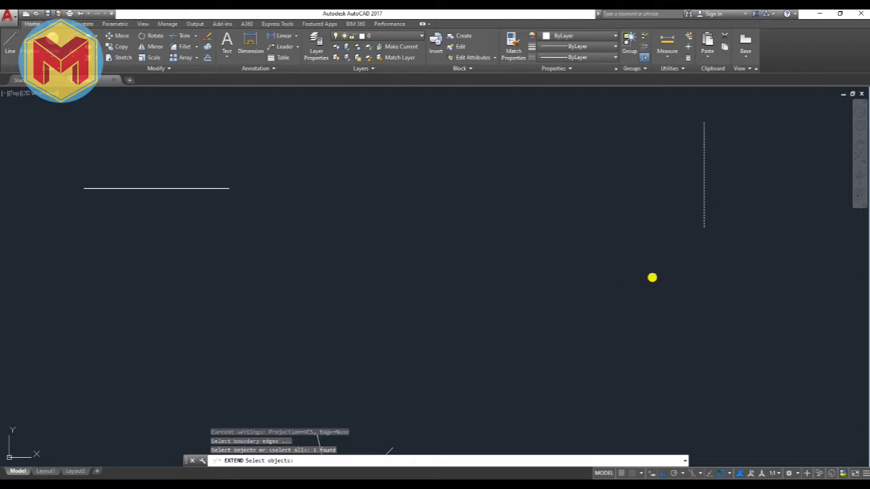
key("Return")
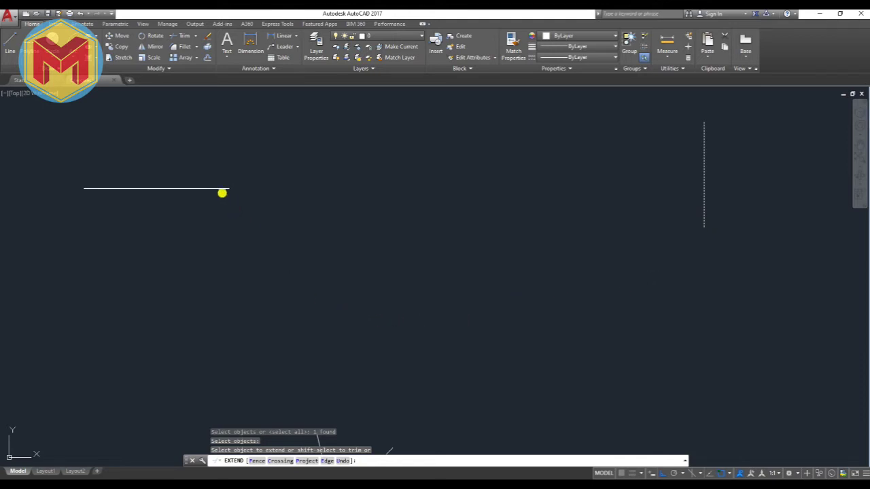
left_click(222, 188)
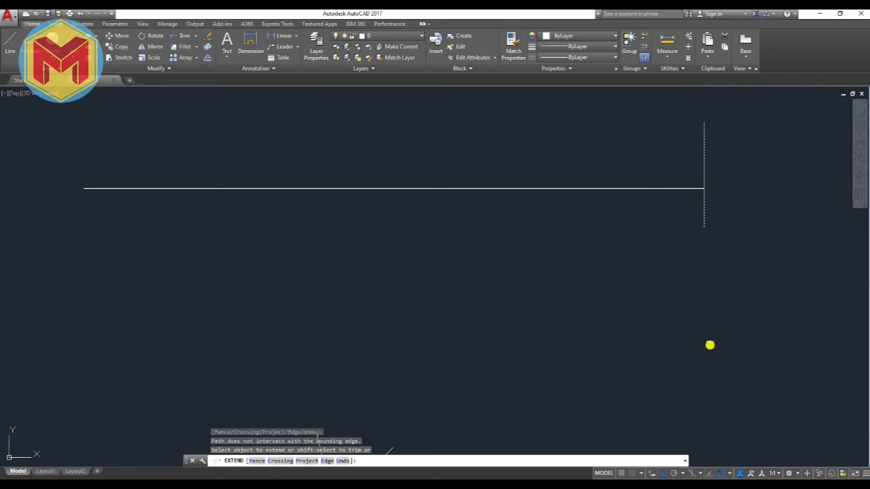
key("Escape")
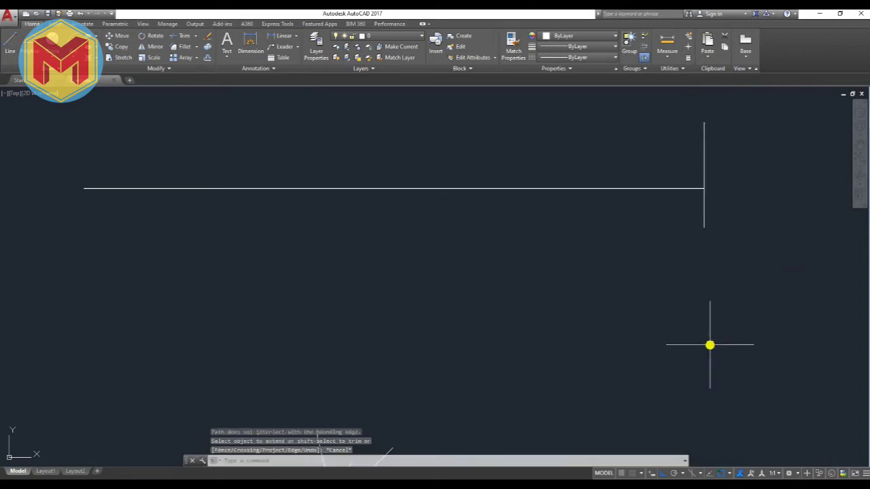
- Draw a short horizontal line and a vertical line to its right
scroll(709, 346, "down", 4)
scroll(643, 318, "up", 2)
type("l")
key("Return")
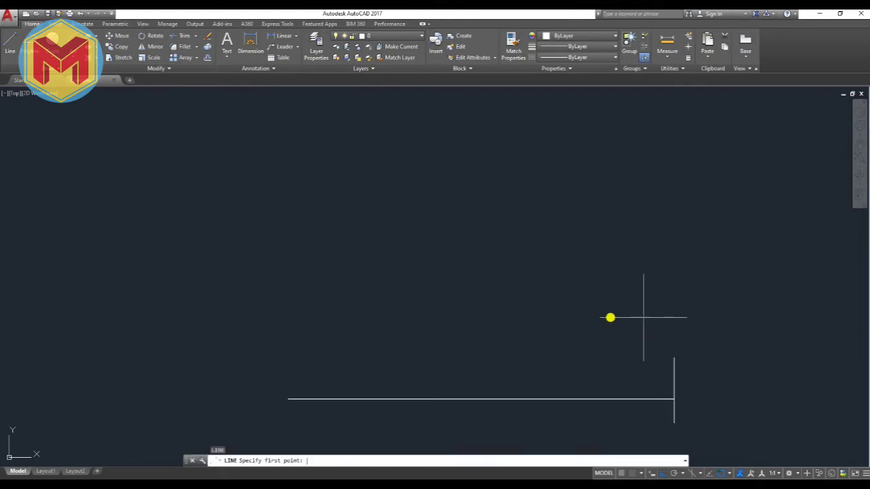
left_click(368, 233)
left_click(427, 234)
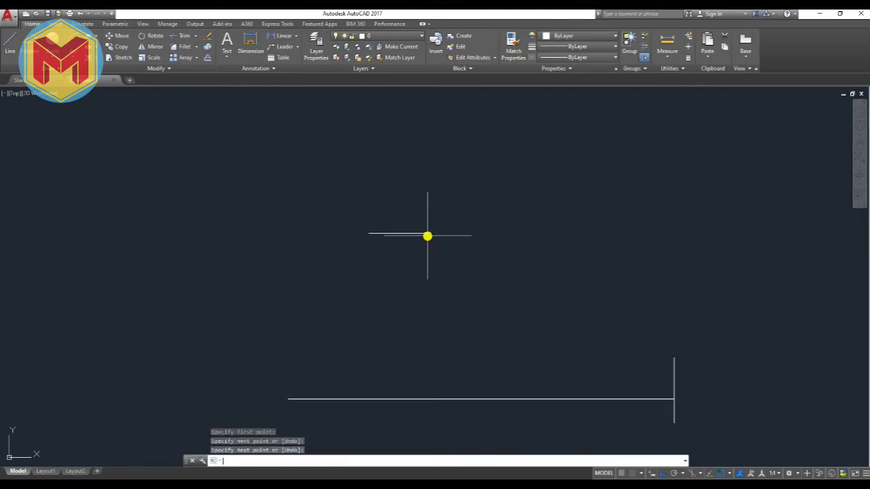
key("Return")
right_click(515, 176)
left_click(527, 181)
left_click(630, 199)
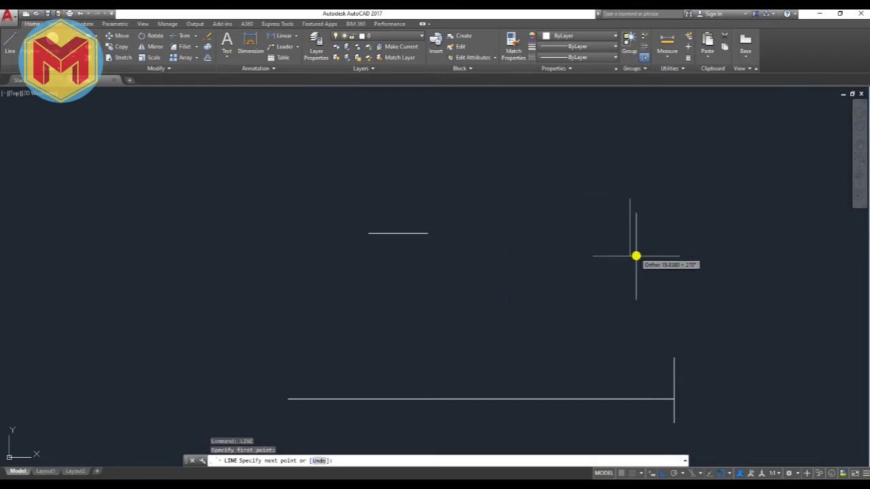
left_click(635, 264)
key("Return")
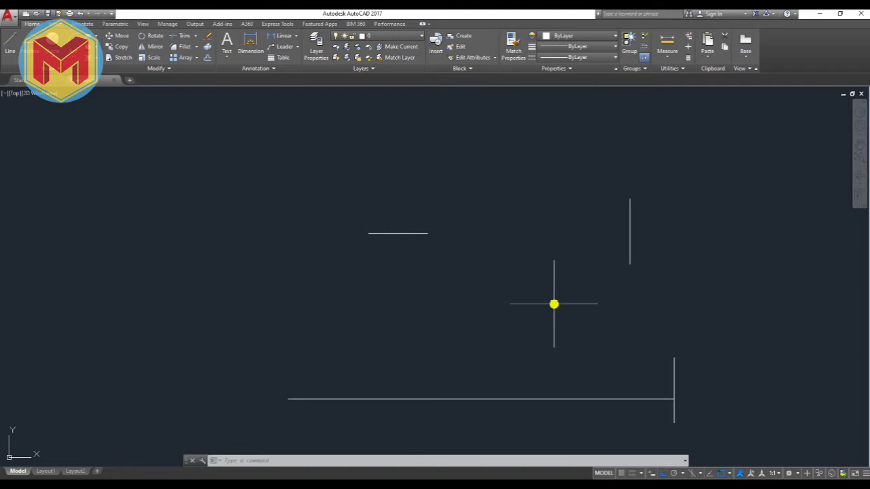
- Extend the short horizontal line with EX until it meets the vertical line
type("ex")
key("Return")
key("Return")
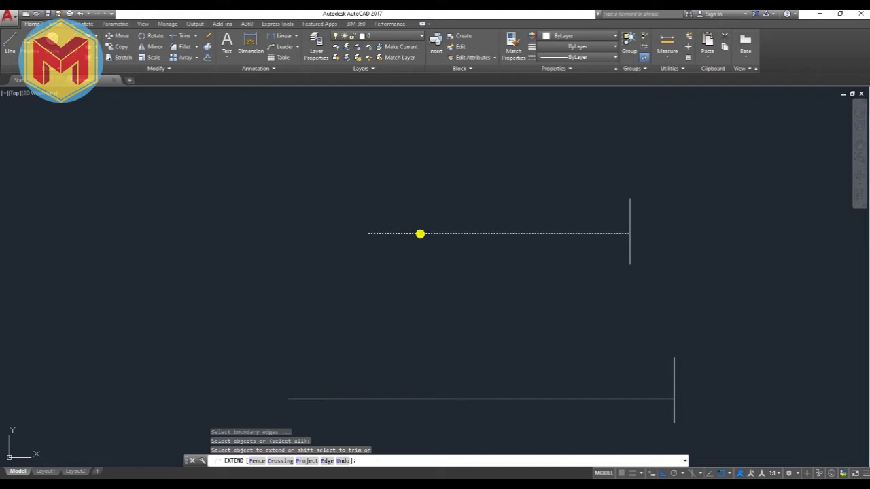
left_click(420, 234)
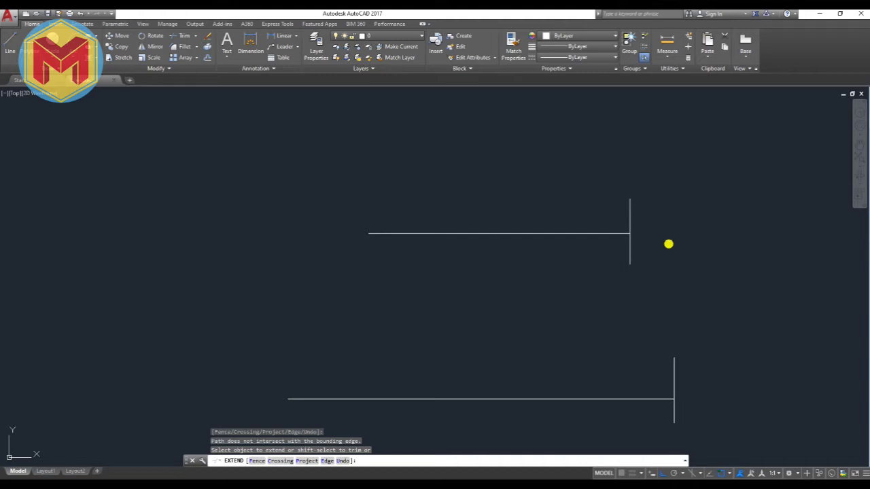
key("Escape")
- Draw a short horizontal line and a short vertical line up and to its right
middle_click_drag(614, 297, 490, 411)
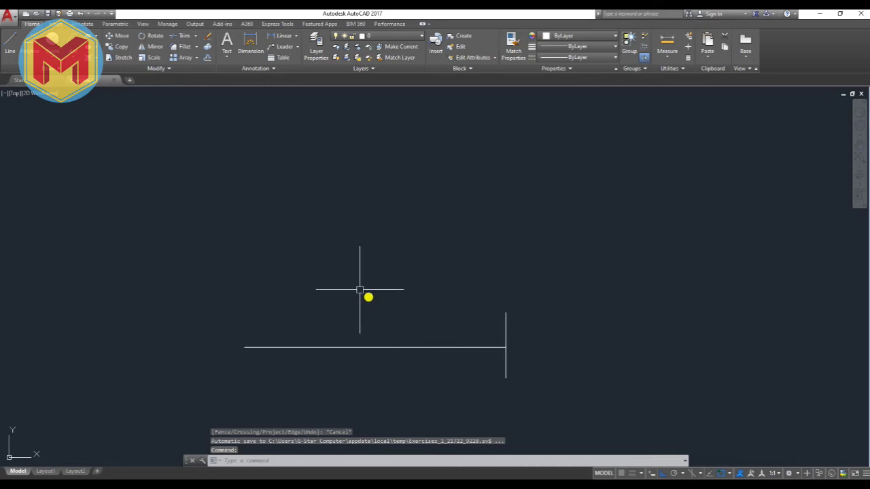
key("l")
key("Return")
left_click(385, 221)
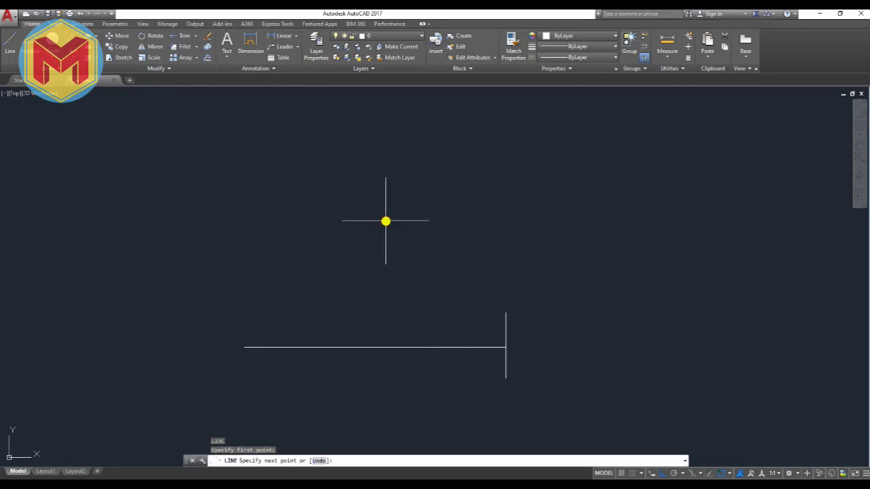
left_click(437, 221)
key("Return")
right_click(700, 184)
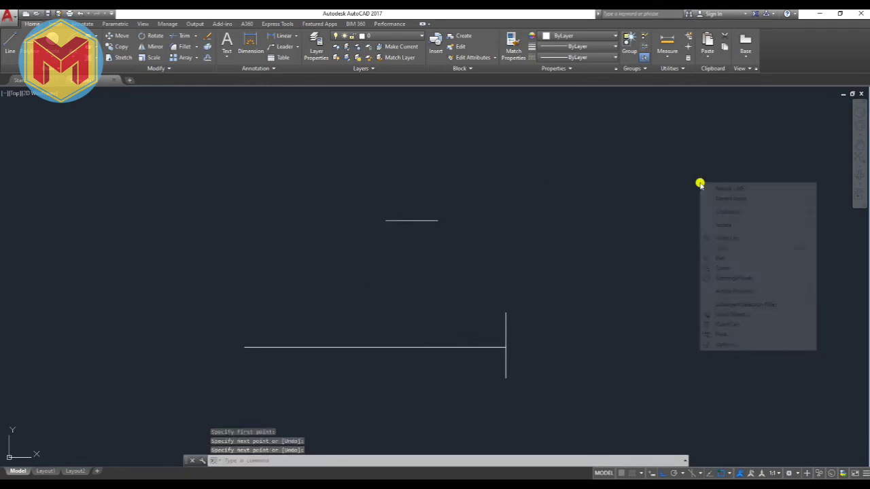
left_click(701, 187)
middle_click_drag(703, 187, 690, 239)
left_click(703, 165)
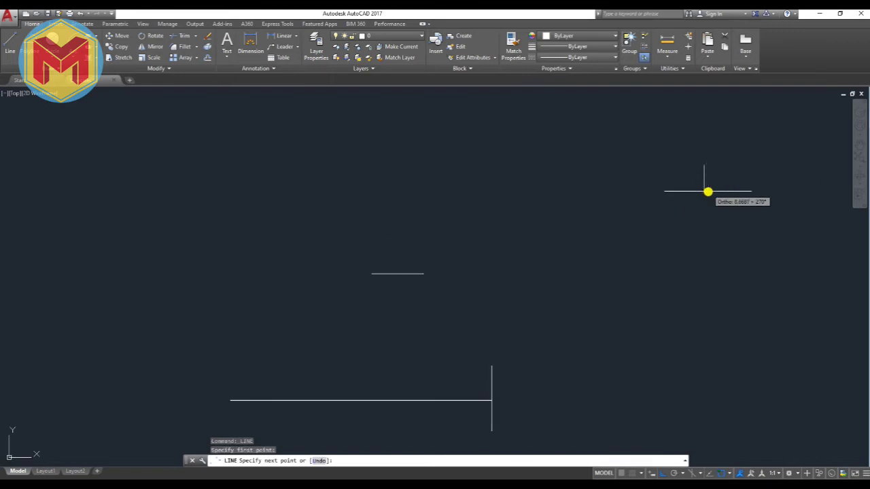
left_click(704, 191)
key("Return")
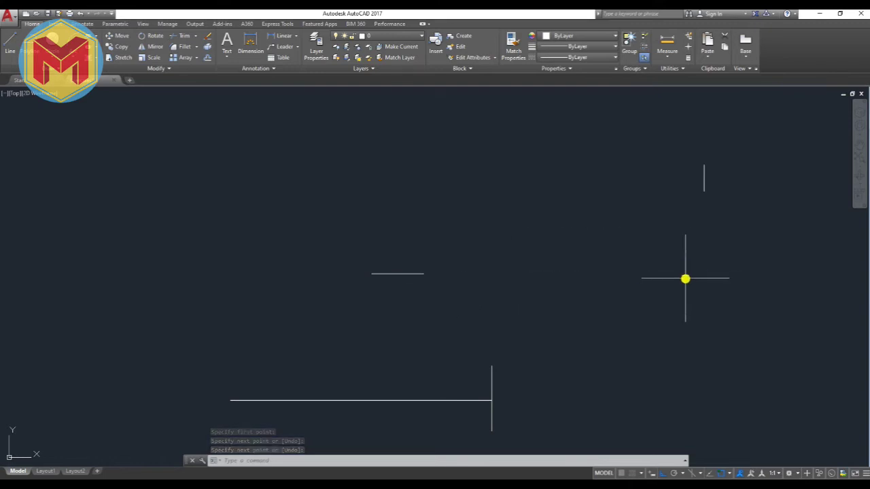
type("ex")
- Try extending the horizontal line to the short vertical boundary, cancel, and select the vertical line
key("Return")
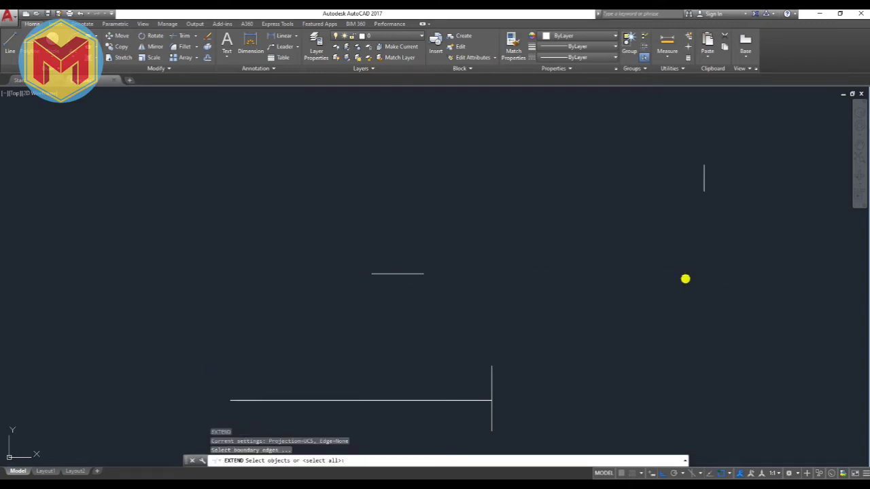
left_click(703, 184)
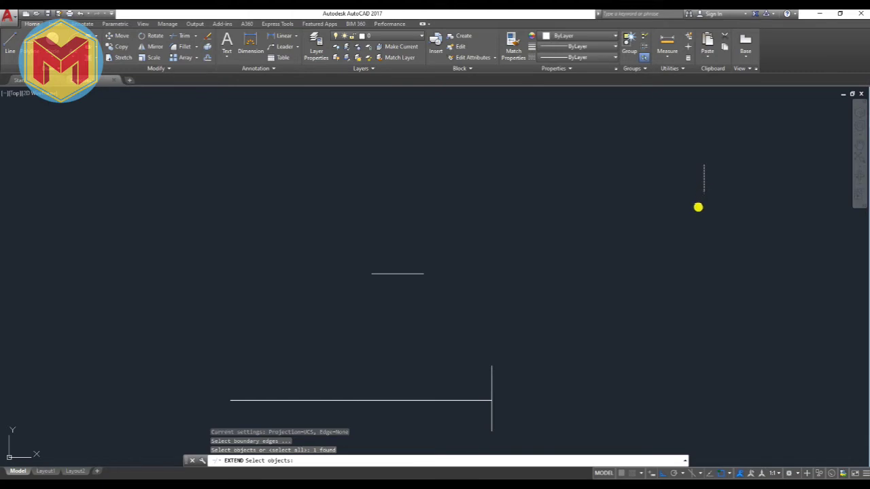
key("Return")
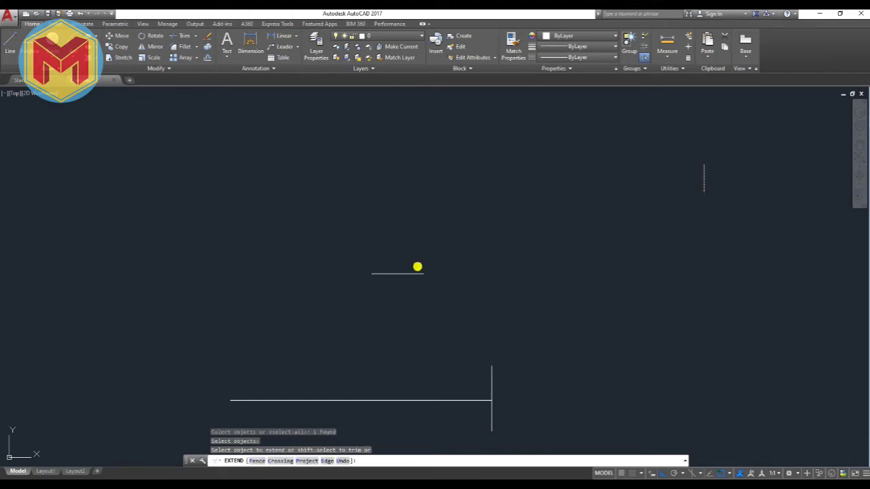
left_click(417, 273)
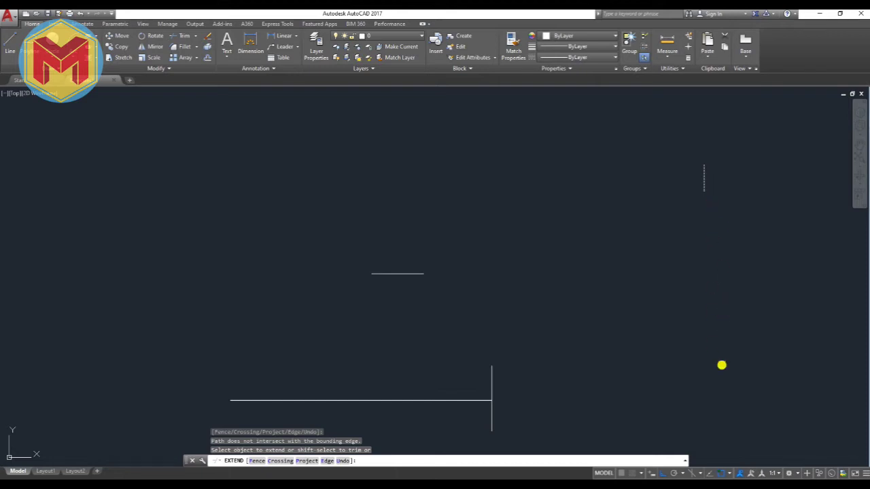
key("Escape")
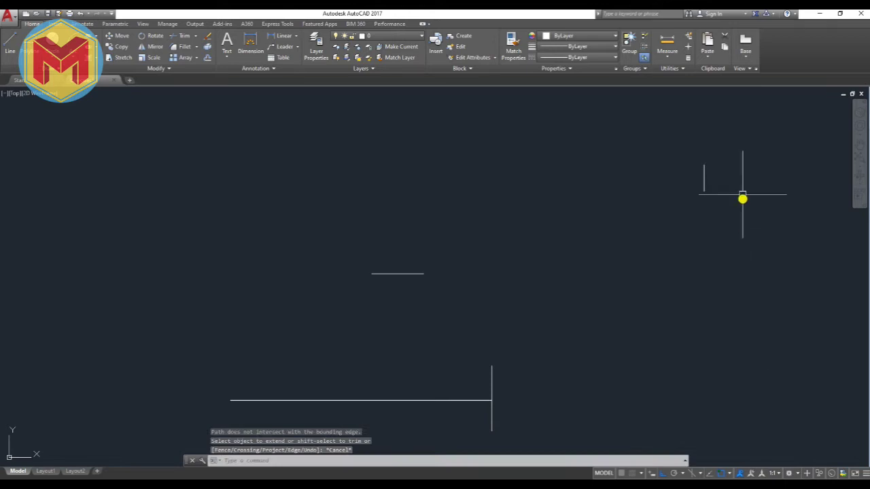
left_click(742, 197)
left_click(680, 163)
- Stretch the vertical line's bottom end well downward
left_click(704, 191)
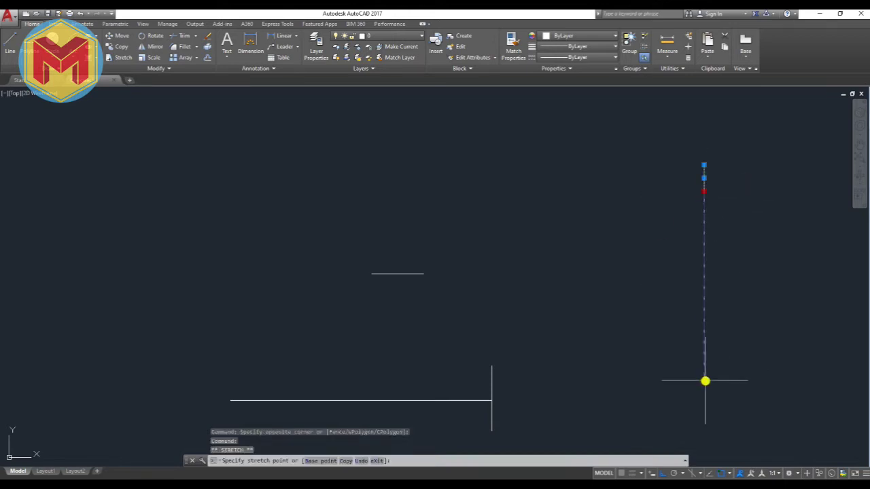
left_click(704, 381)
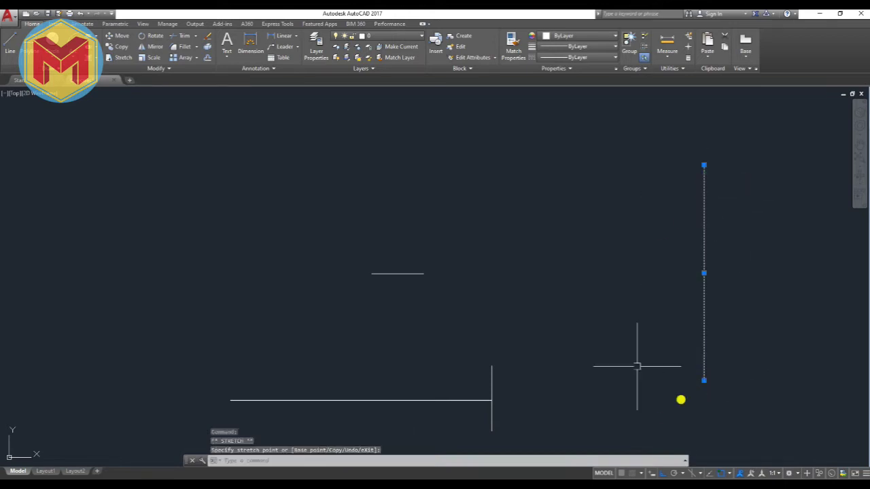
key("Escape")
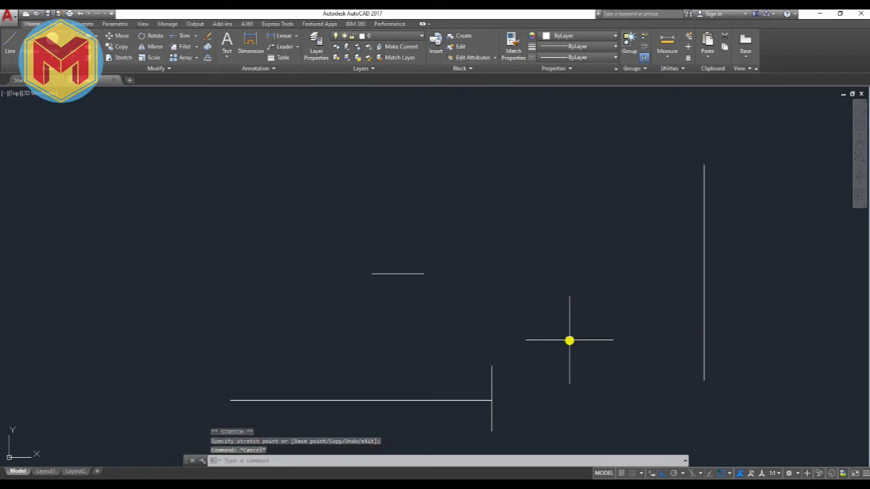
- Extend the short horizontal line to the lengthened vertical line with EX
type("ex")
key("Return")
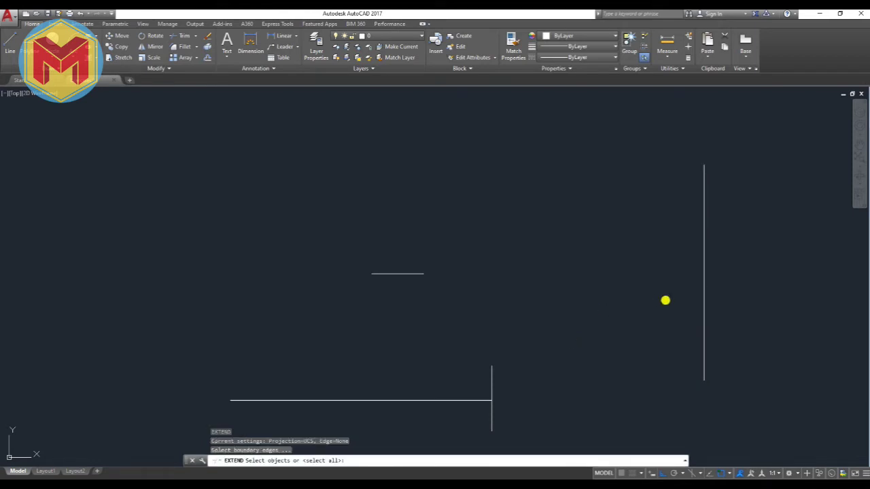
left_click(705, 298)
key("Return")
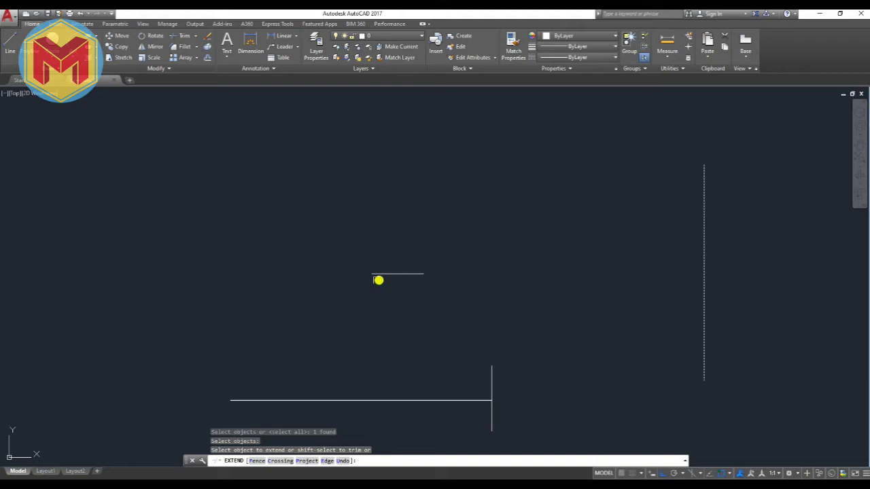
left_click(416, 274)
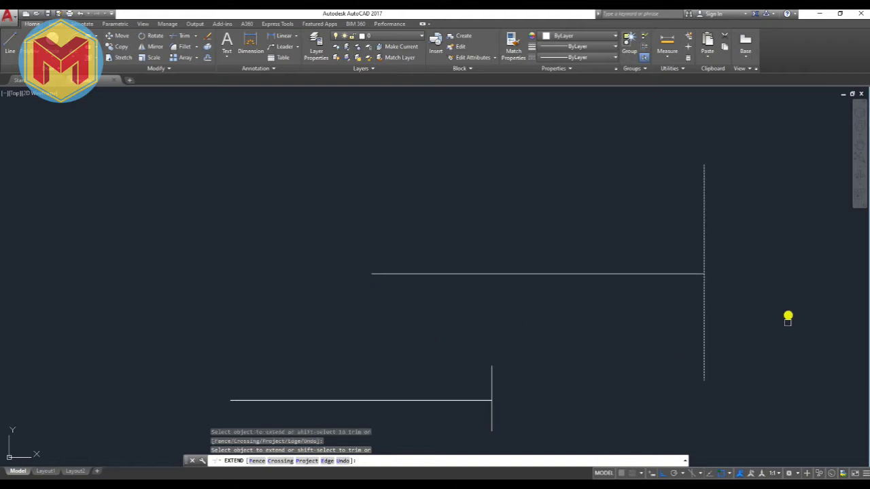
left_click(589, 345)
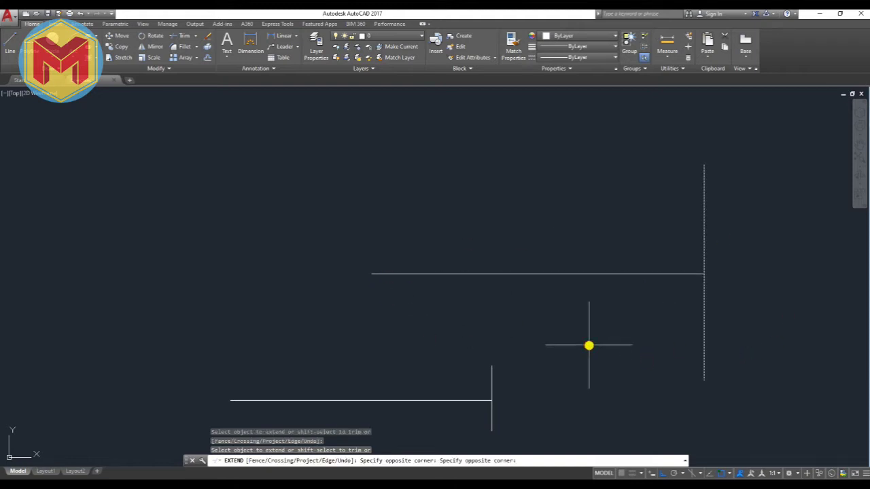
key("Escape")
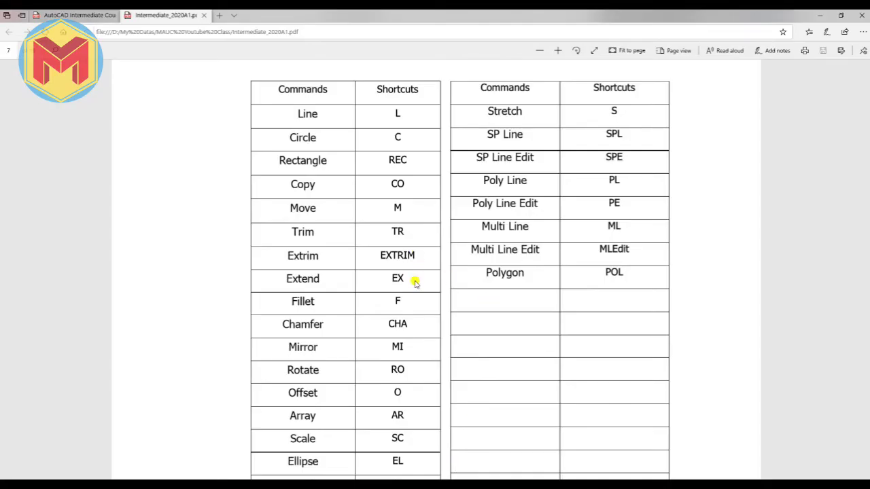
- Highlight and deselect the Extend, Fillet and Chamfer (CHA) rows in the shortcut table
left_click_drag(407, 277, 288, 275)
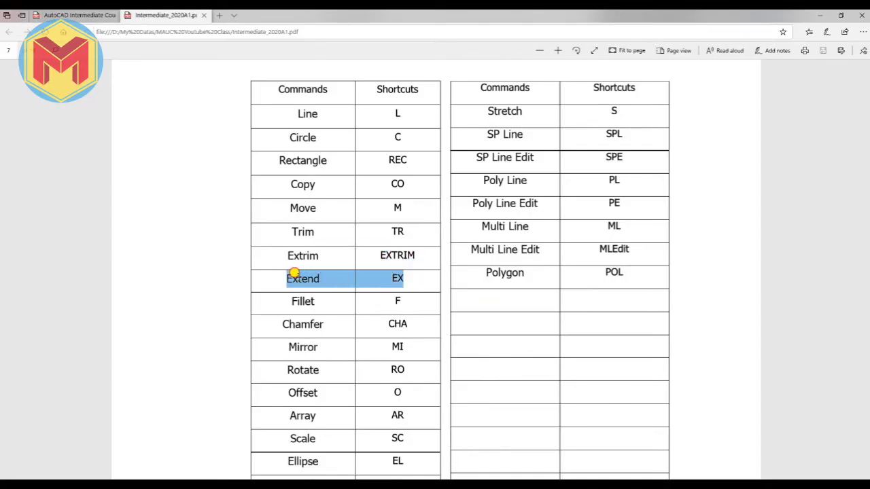
left_click(336, 281)
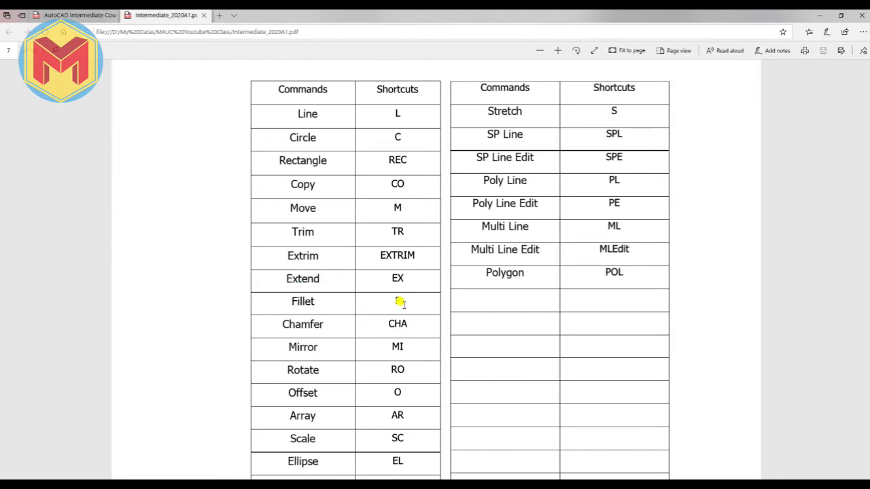
left_click_drag(397, 297, 293, 301)
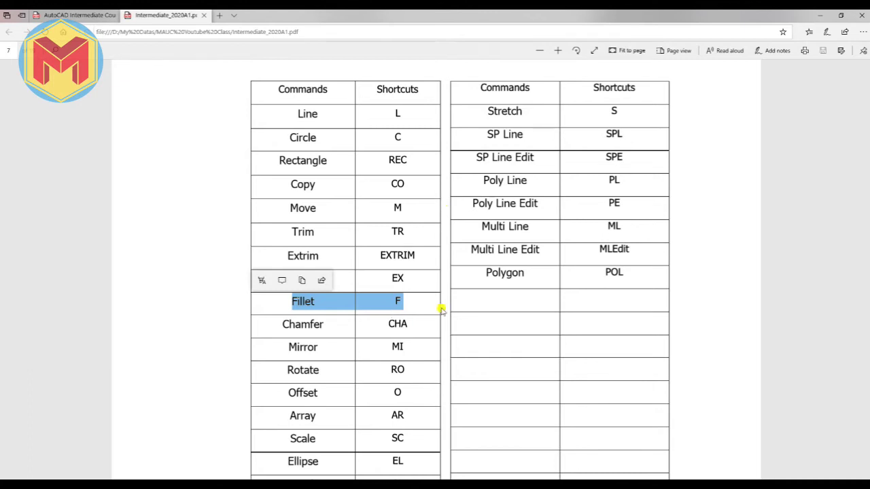
left_click(418, 327)
left_click_drag(411, 326, 386, 324)
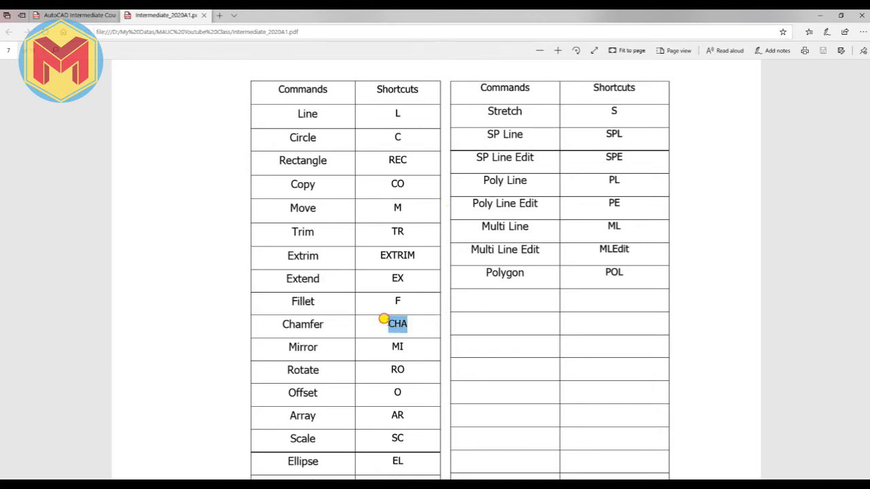
left_click(380, 330)
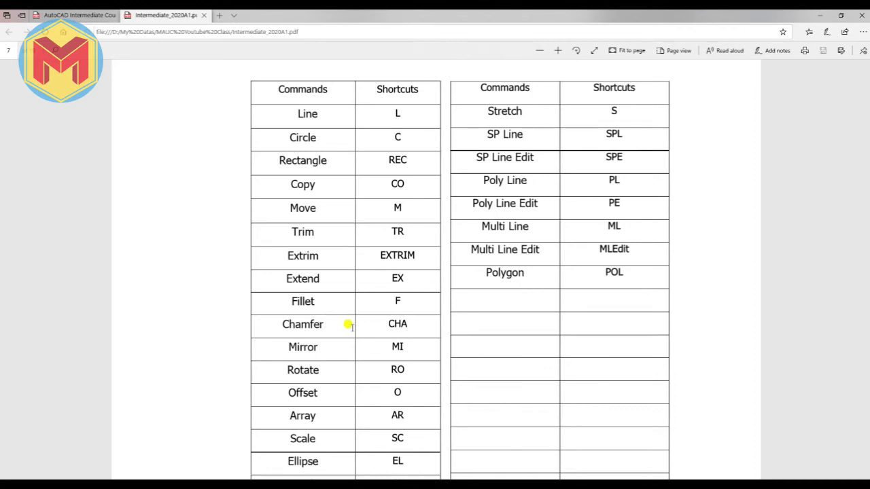
- Return to AutoCAD and delete the trial lines
left_click(819, 17)
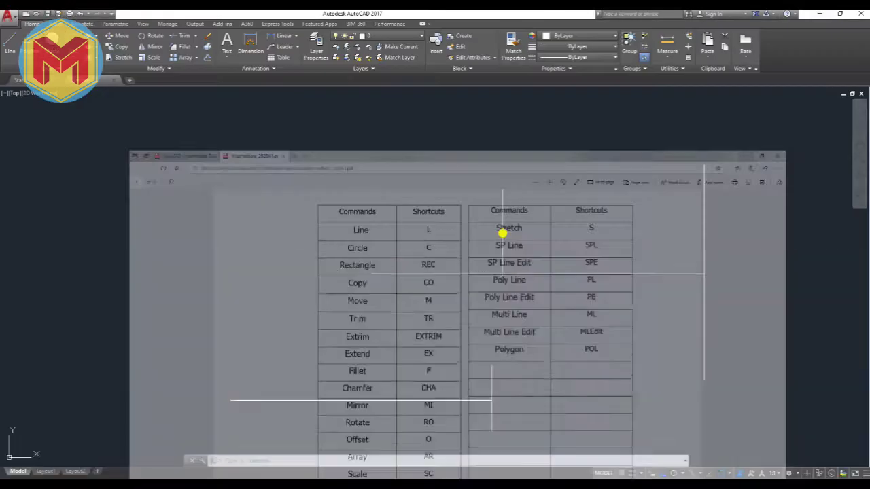
scroll(490, 251, "down", 4)
left_click(653, 225)
left_click(415, 329)
key("Delete")
- Draw an L-shaped corner: a 10-unit horizontal segment, then 10 units downward
type("l")
key("Return")
left_click(298, 241)
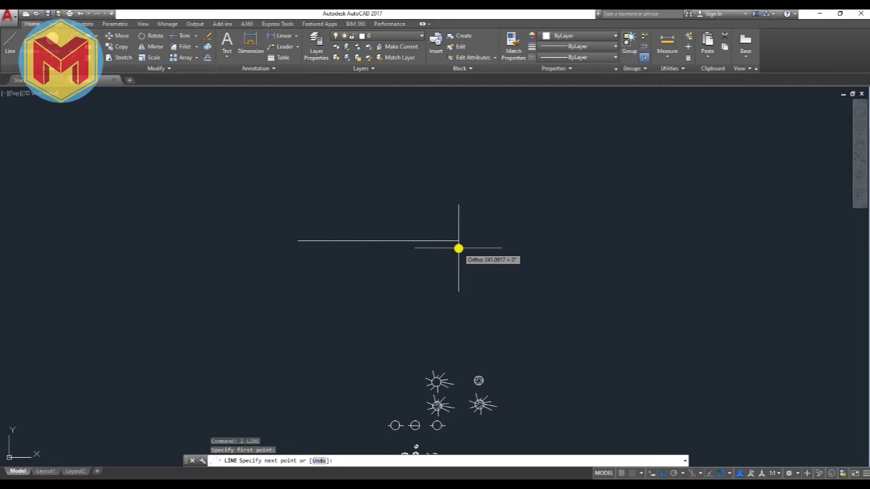
type("10")
key("Return")
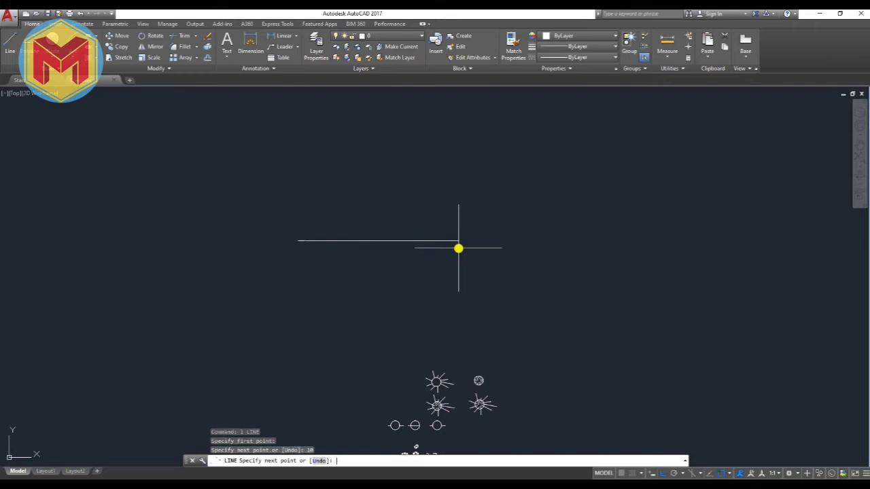
type("10")
key("Return")
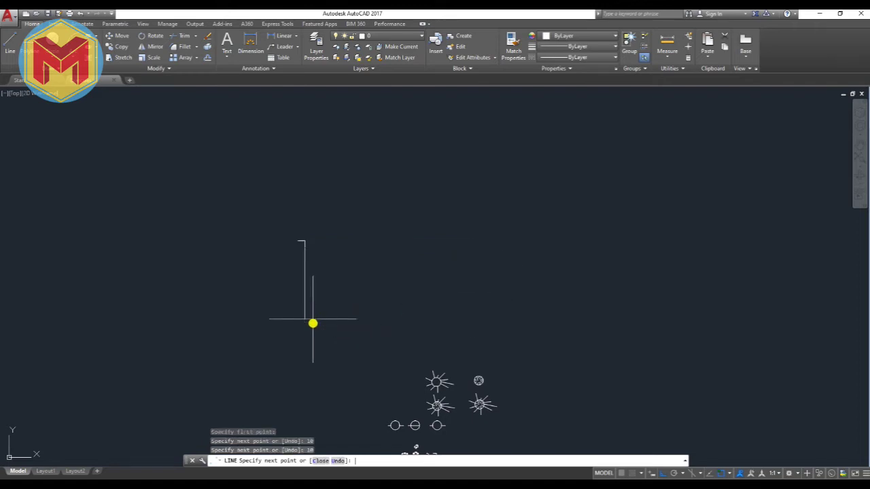
key("Return")
scroll(314, 292, "up", 2)
middle_click_drag(315, 292, 351, 257)
scroll(330, 240, "up", 2)
- Copy the two corner lines with CO to a spot to the right
left_click(366, 185)
left_click(262, 281)
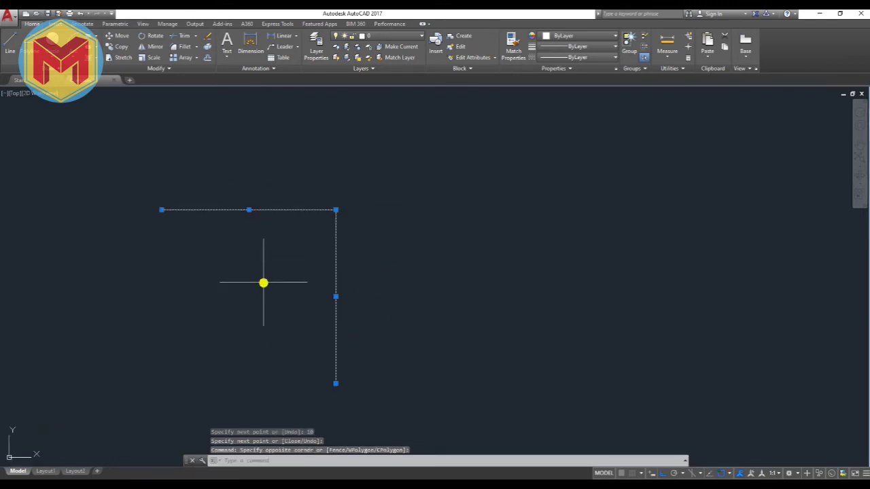
type("co")
key("Return")
scroll(259, 292, "down", 1)
left_click(252, 297)
left_click(532, 311)
key("Return")
scroll(342, 286, "up", 2)
middle_click_drag(342, 287, 406, 259)
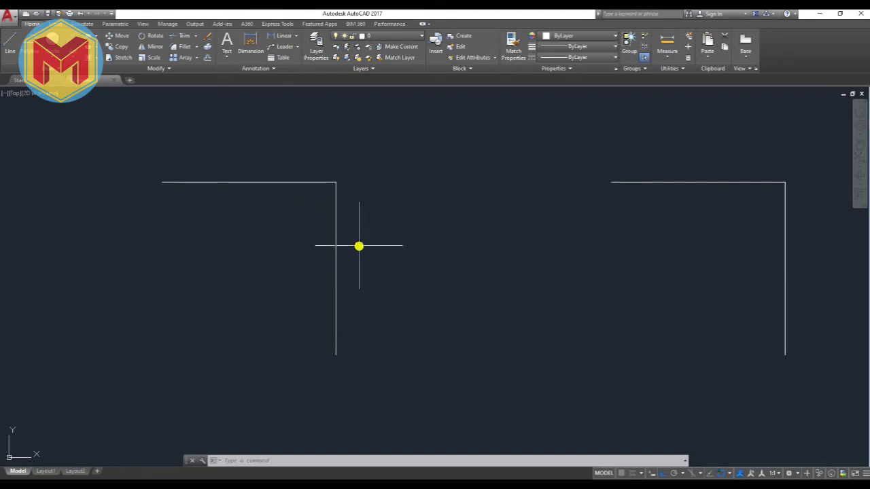
- Chamfer the left outline's top line and vertical line with both distances set to 3
type("ch")
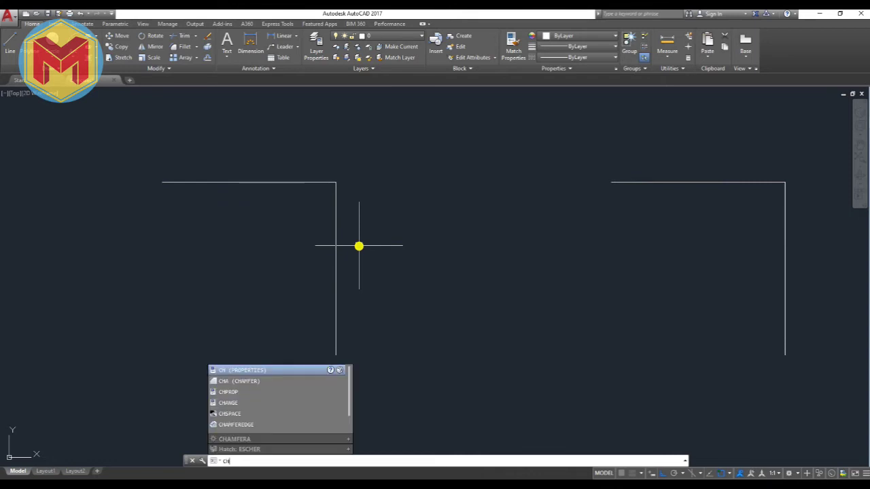
type("a")
key("Return")
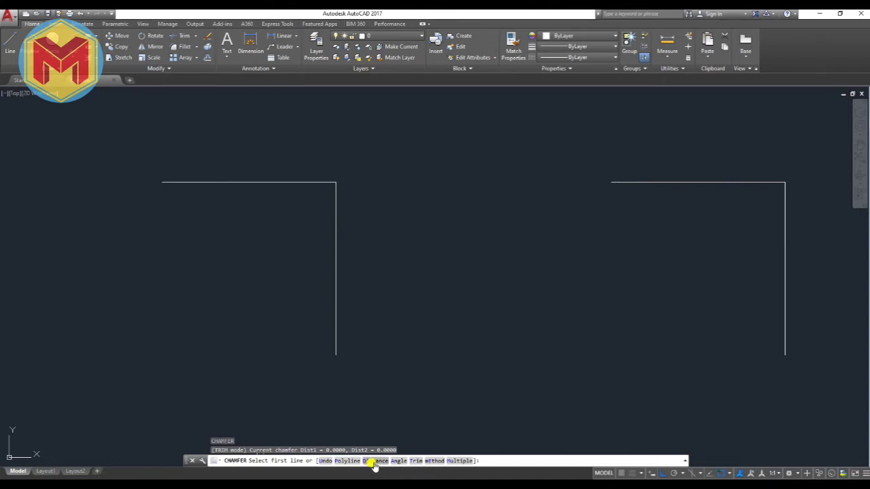
left_click(374, 462)
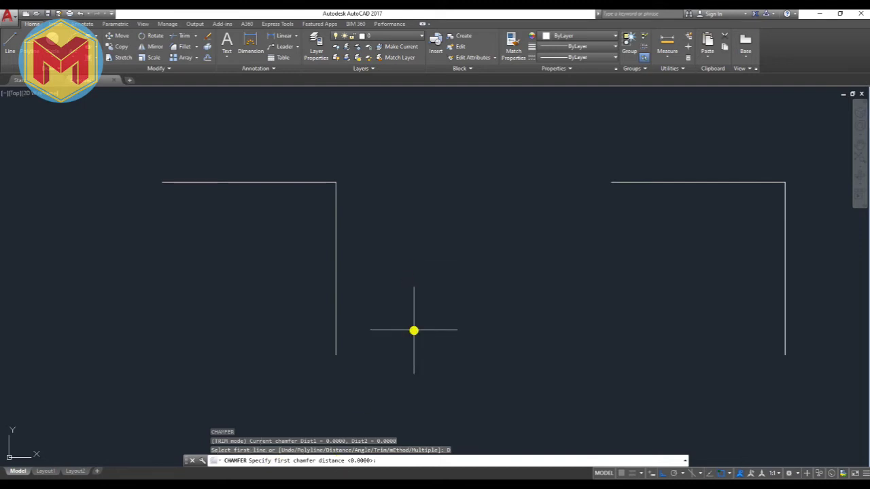
type("3")
key("Return")
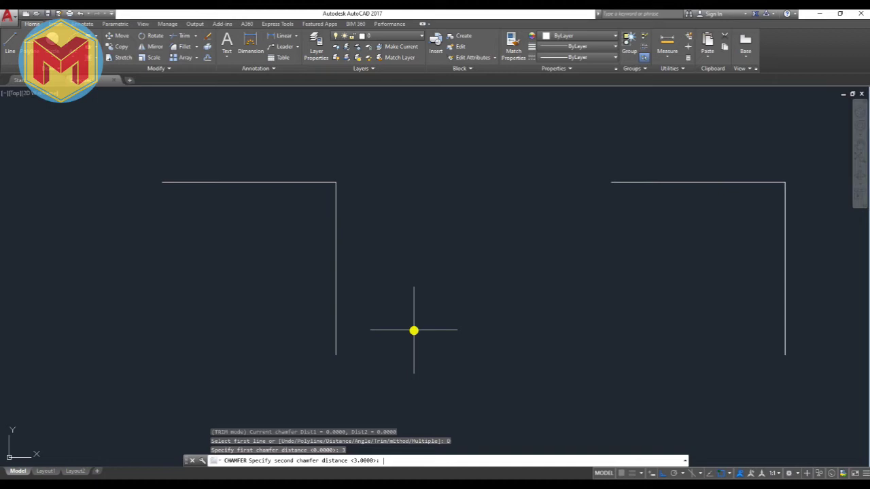
type("3")
key("Return")
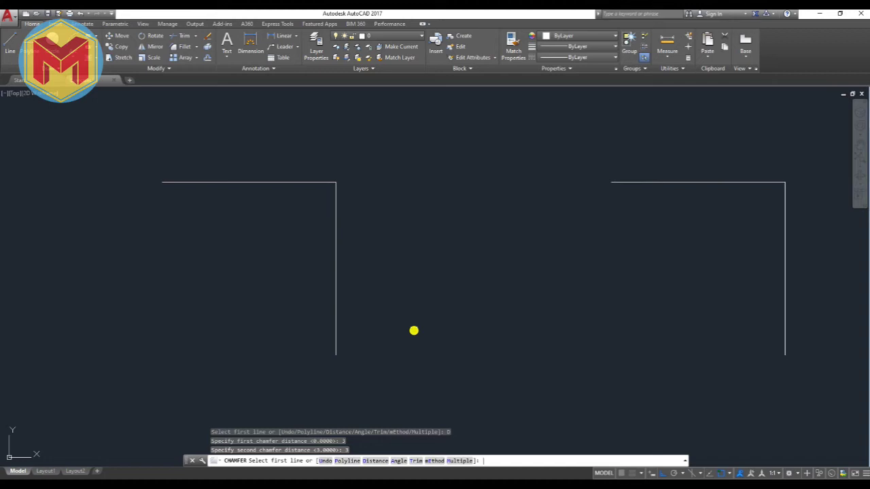
left_click(194, 183)
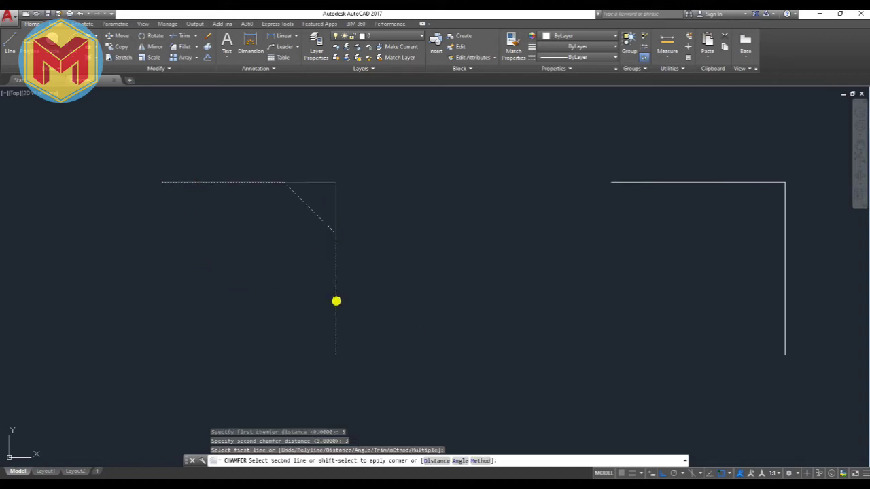
left_click(336, 301)
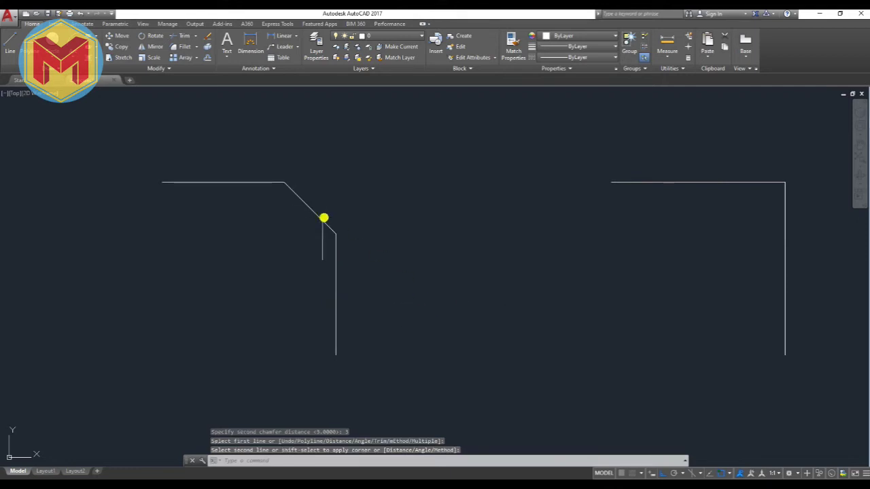
scroll(351, 220, "up", 4)
middle_click_drag(367, 242, 379, 266)
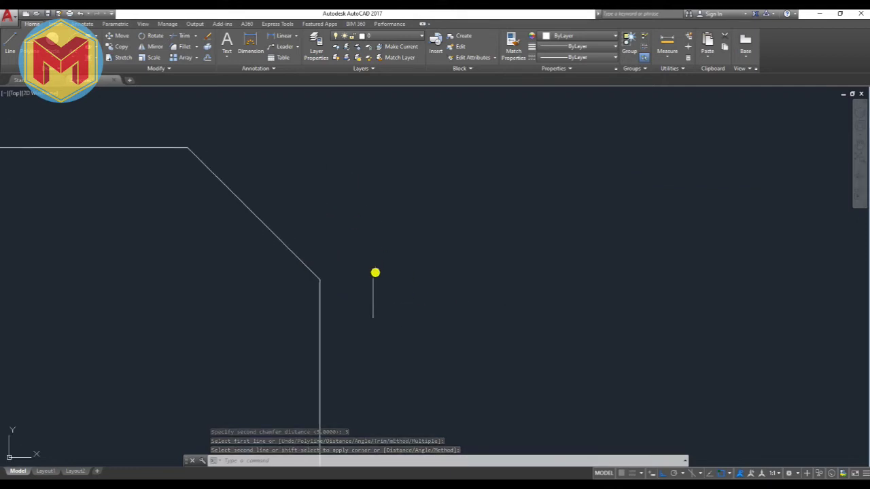
scroll(299, 241, "down", 4)
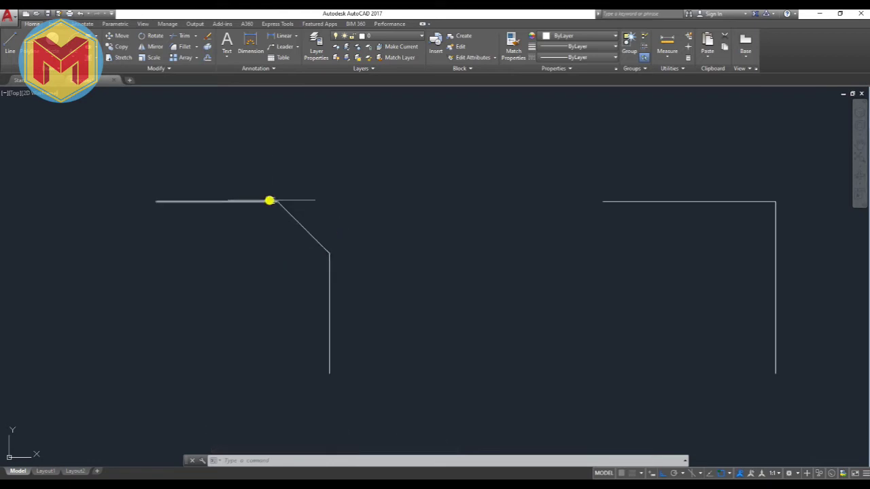
scroll(275, 203, "up", 4)
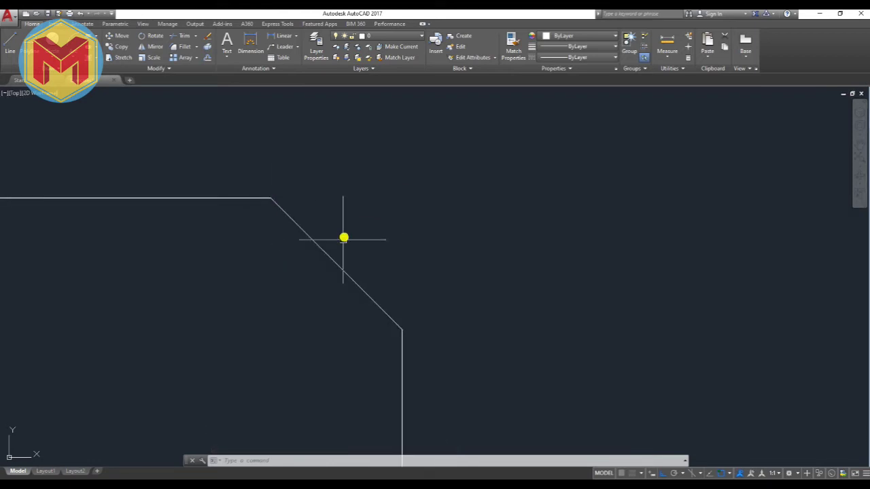
left_click(306, 236)
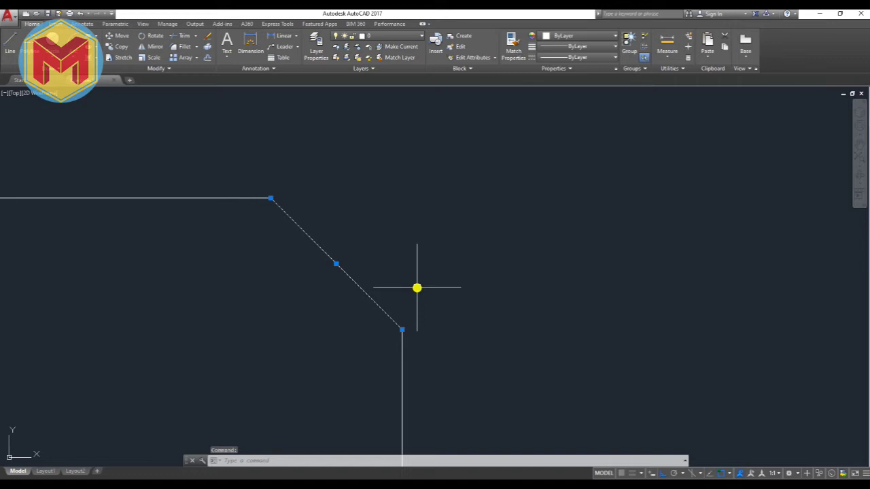
type("l")
key("Return")
left_click(272, 198)
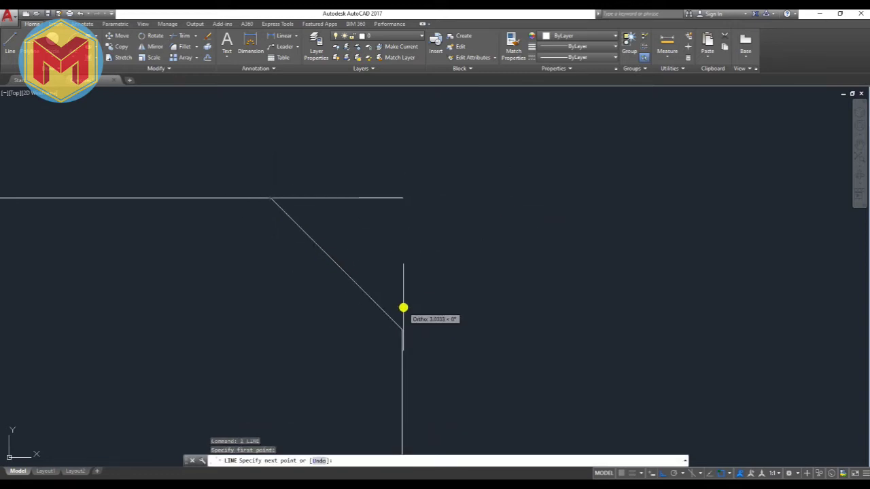
left_click(403, 329)
key("Return")
key("Return")
left_click(272, 198)
key("Return")
key("Return")
left_click(402, 329)
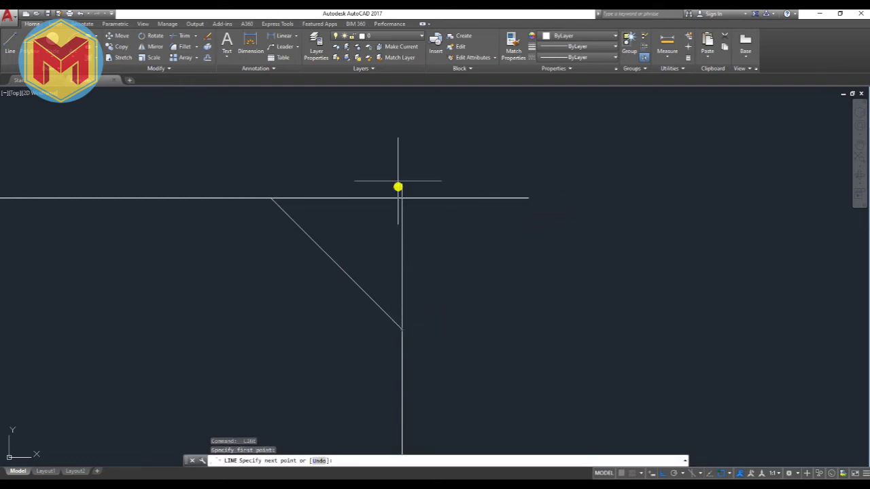
left_click(403, 168)
key("Return")
type("tr")
key("Return")
key("Return")
mouse_move(544, 274)
left_mouse_down()
mouse_move(478, 159)
mouse_move(386, 178)
left_mouse_up()
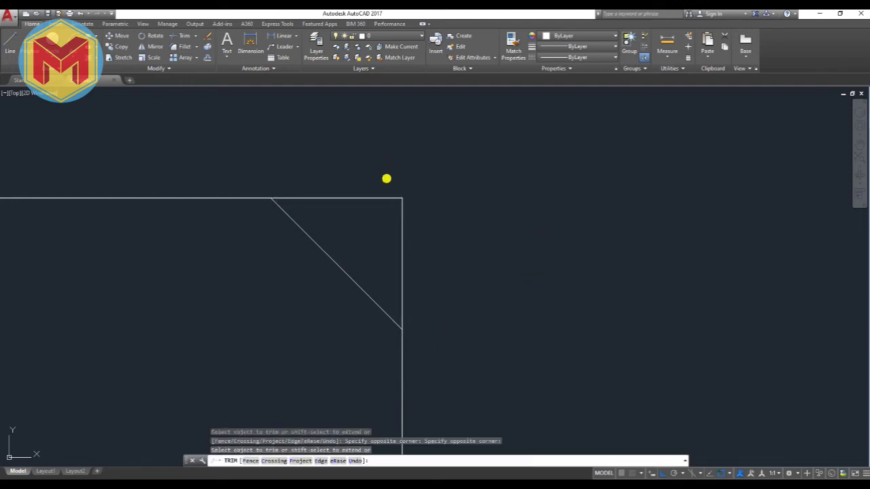
middle_click_drag(495, 223, 522, 198)
scroll(398, 210, "down", 2)
scroll(399, 194, "down", 2)
key("Escape")
left_click_drag(351, 170, 457, 255)
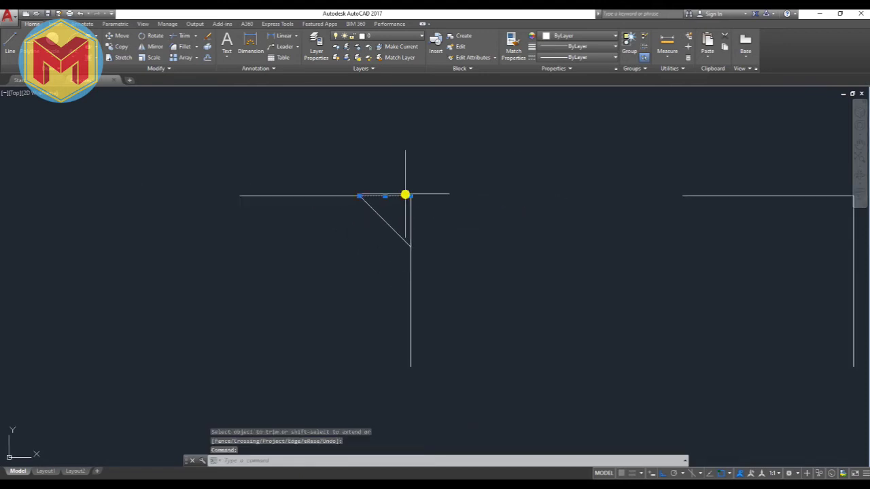
key("Escape")
scroll(401, 199, "up", 3)
scroll(367, 193, "up", 2)
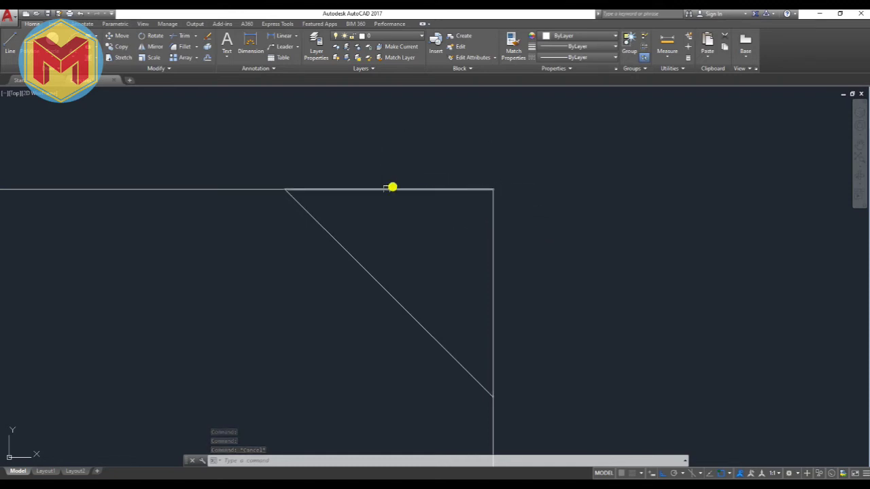
left_click(287, 192)
left_click(285, 191)
key("Escape")
key("Escape")
type("c")
key("Return")
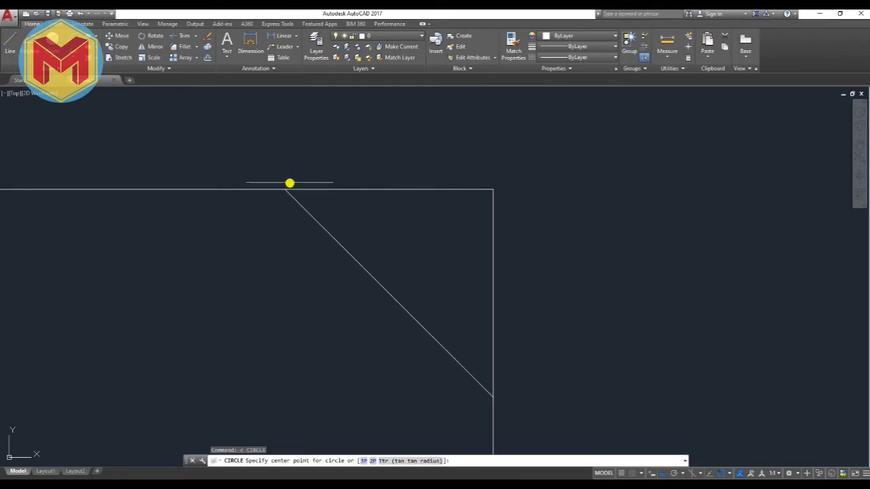
left_click(285, 189)
left_click(281, 209)
scroll(291, 216, "down", 4)
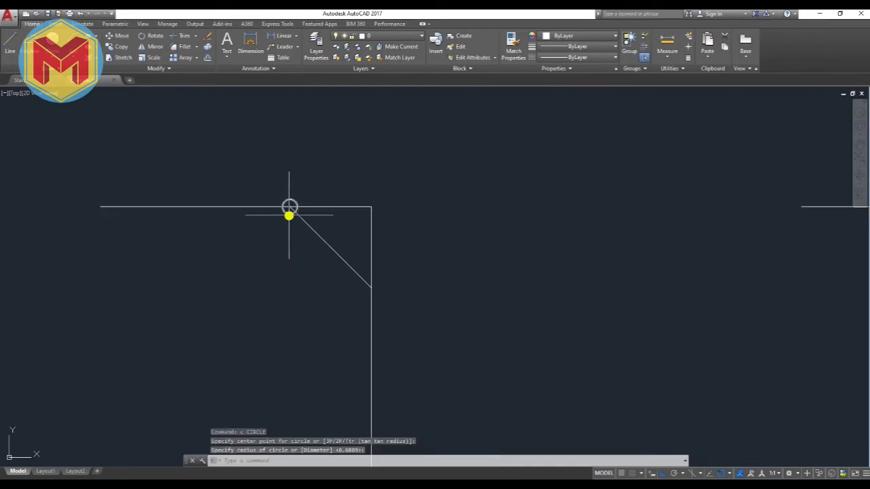
mouse_move(408, 285)
middle_mouse_down()
mouse_move(404, 244)
mouse_move(385, 219)
middle_mouse_up()
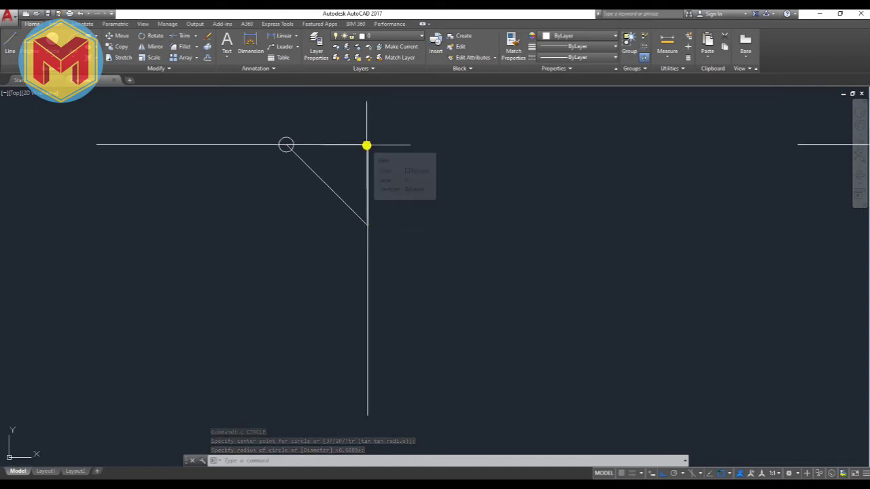
type("c")
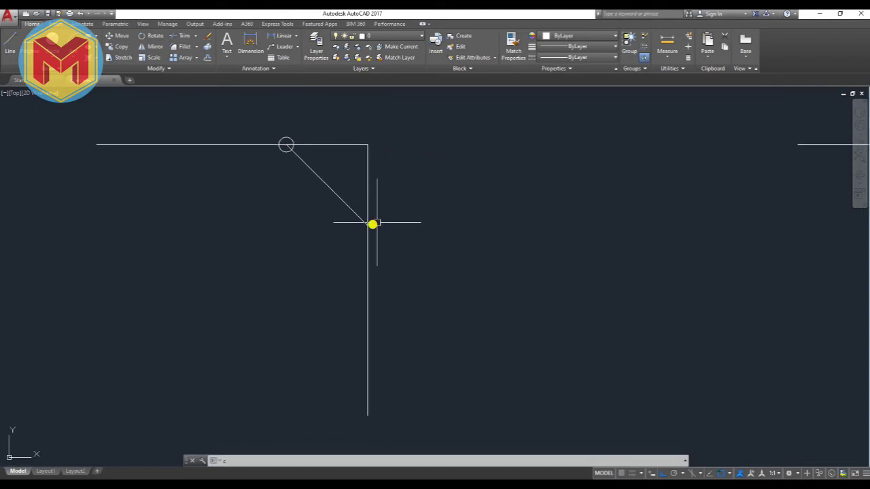
key("Return")
left_click(368, 225)
key("Return")
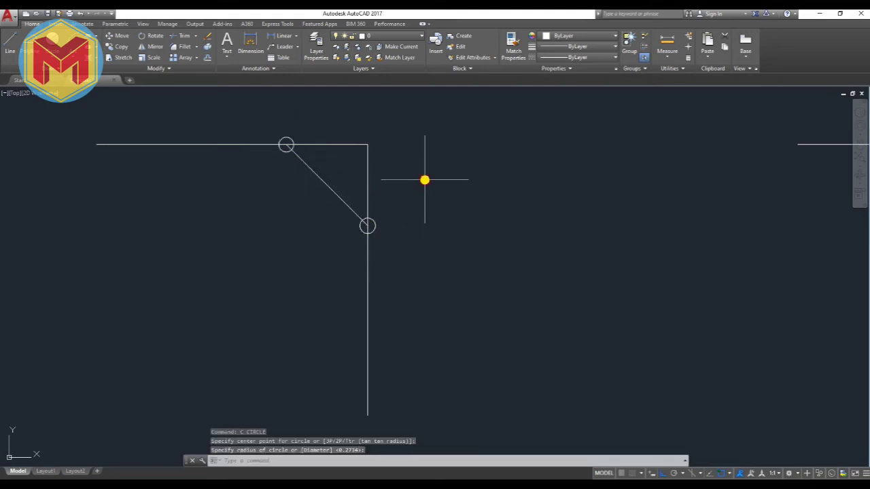
left_click_drag(425, 178, 355, 132)
key("Delete")
left_click(374, 223)
key("Delete")
left_click(291, 139)
key("Delete")
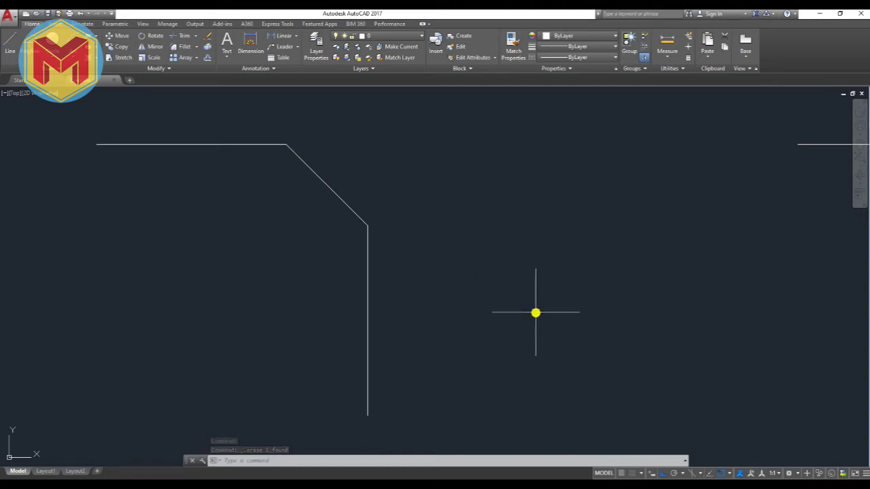
- Bevel the top-line/vertical-line corner with an uneven chamfer of distances 3 and 5
scroll(536, 312, "down", 2)
mouse_move(612, 302)
middle_mouse_down()
mouse_move(501, 276)
mouse_move(459, 235)
mouse_move(426, 234)
middle_mouse_up()
scroll(425, 235, "up", 2)
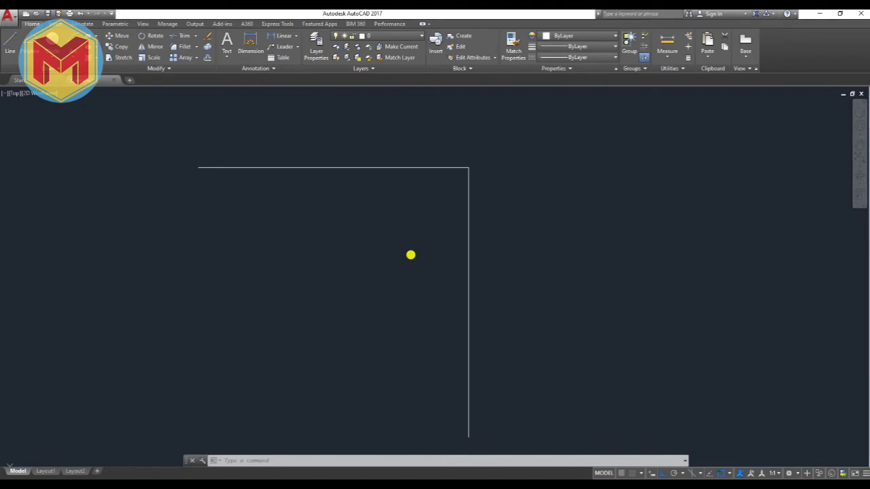
type("cha")
key("Return")
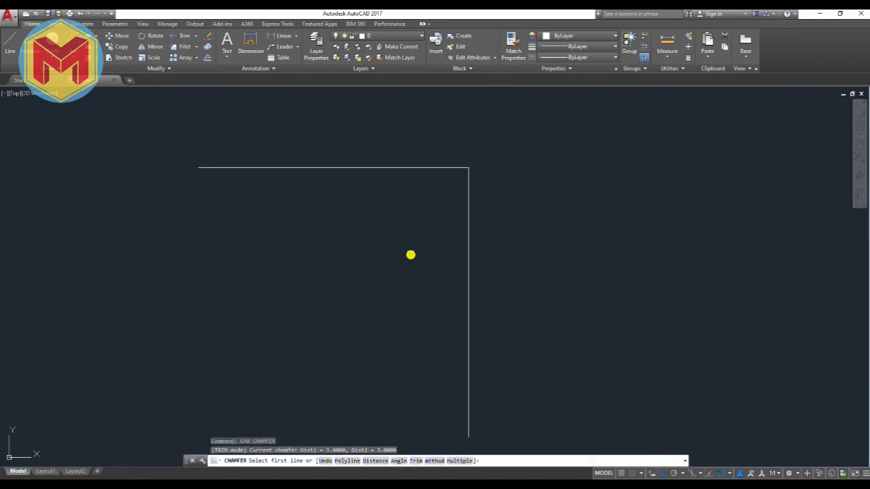
left_click(372, 461)
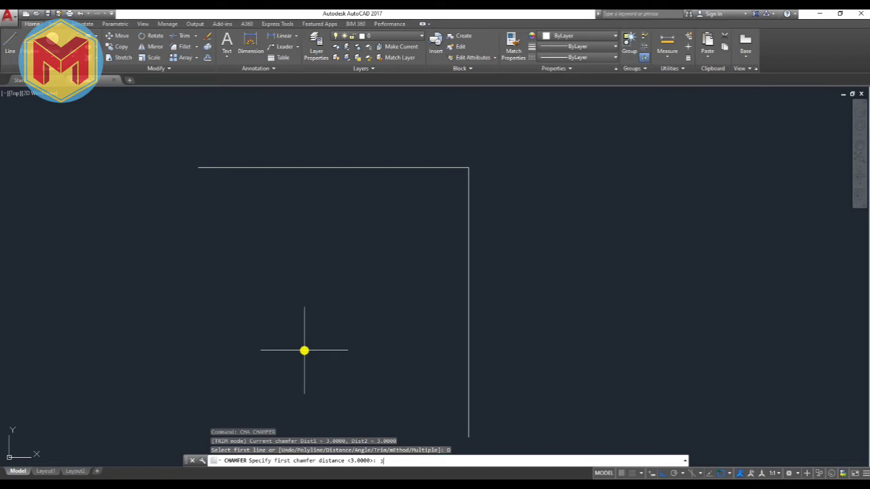
key("Return")
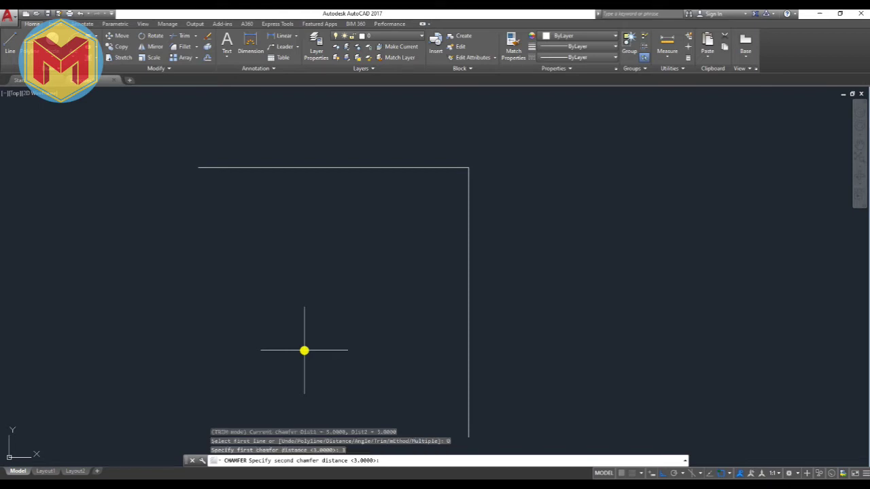
type("5")
key("Return")
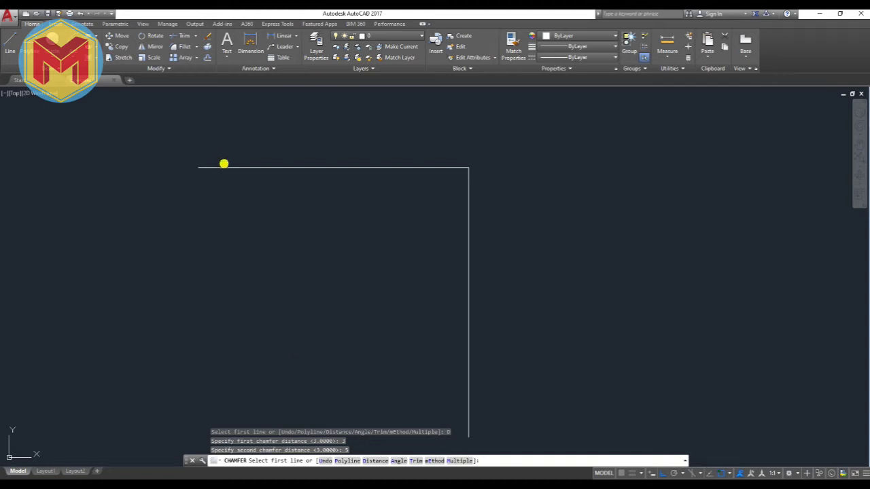
left_click(224, 168)
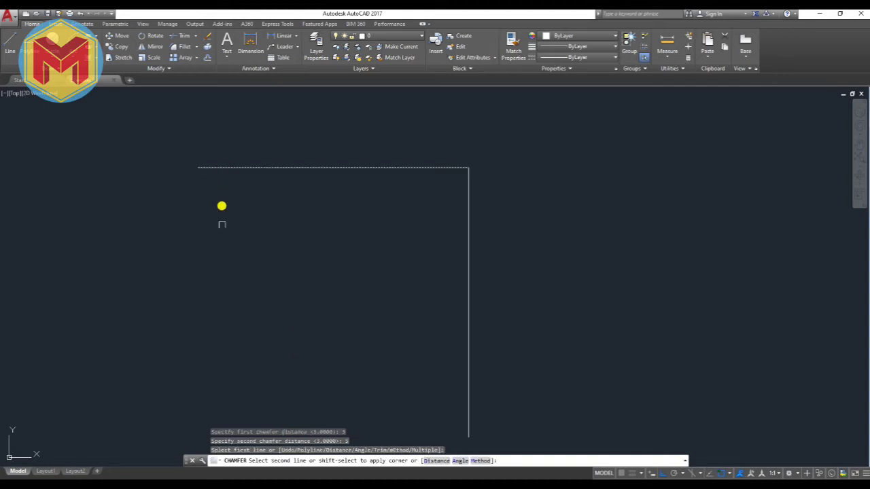
left_click(471, 368)
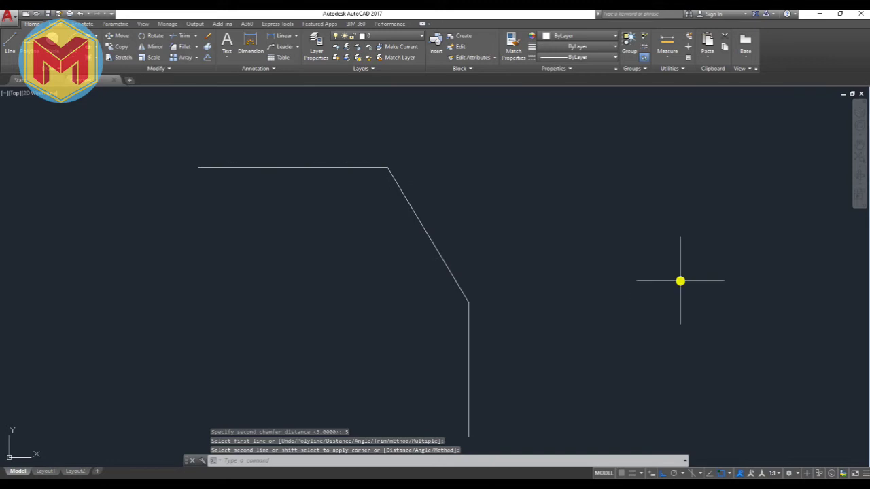
- Draw horizontal and vertical helper lines from the chamfer's corners and trim their overhangs
type("l")
key("Return")
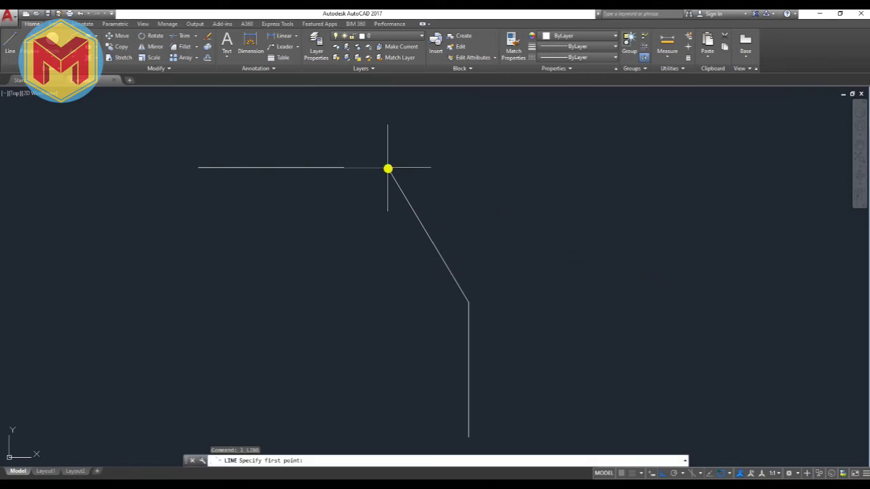
left_click(387, 168)
left_click(497, 170)
key("Return")
key("Return")
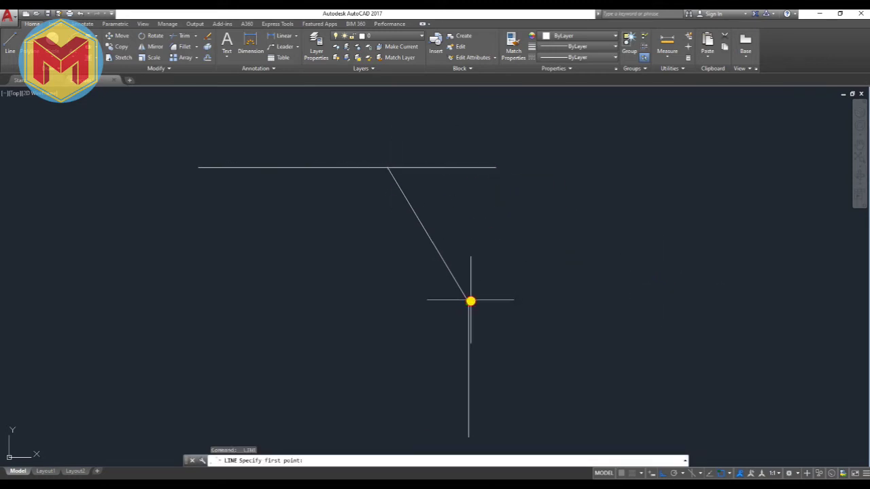
left_click(471, 301)
left_click(469, 111)
key("Return")
type("tr")
key("Return")
key("Return")
left_click(501, 191)
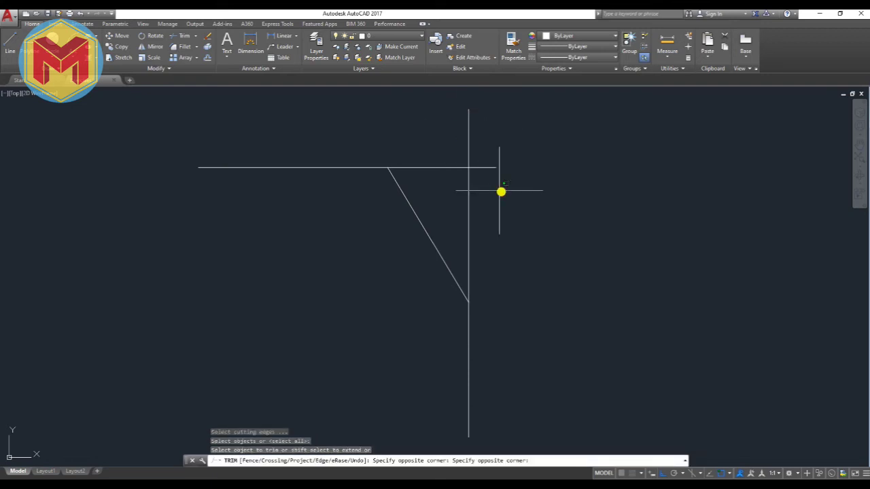
left_click(463, 142)
key("Return")
- Make the two new helper lines yellow
left_click(497, 156)
left_click(429, 211)
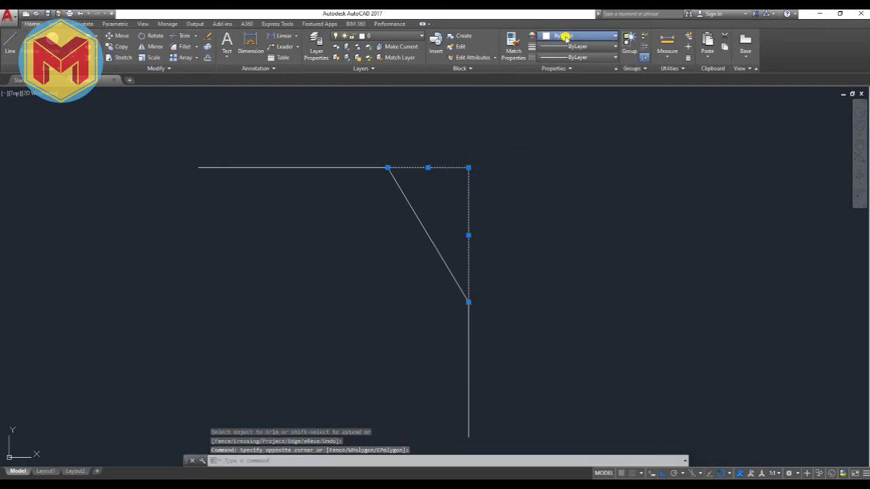
left_click(565, 37)
left_click(554, 127)
key("Escape")
key("Escape")
scroll(512, 213, "up", 4)
scroll(512, 212, "down", 2)
middle_click_drag(525, 216, 565, 210)
scroll(571, 218, "down", 2)
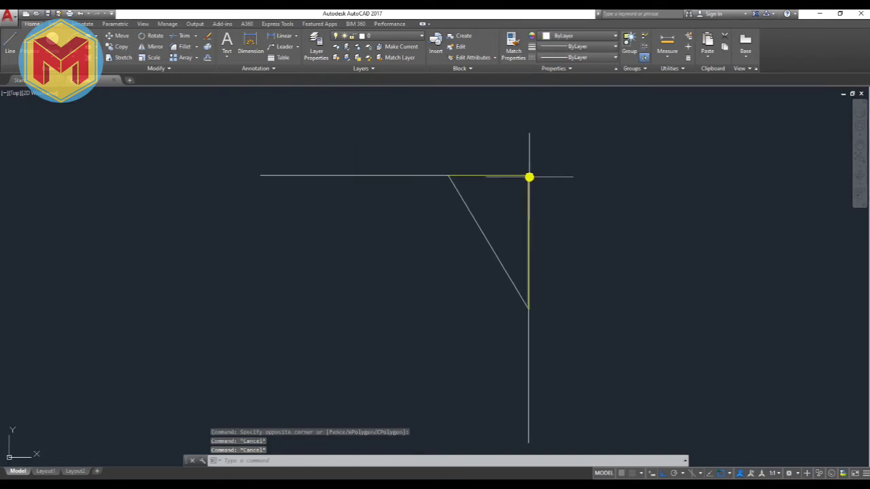
- Draw small circles centred at the top and lower ends of the chamfer edge
type("c")
key("Return")
left_click(446, 175)
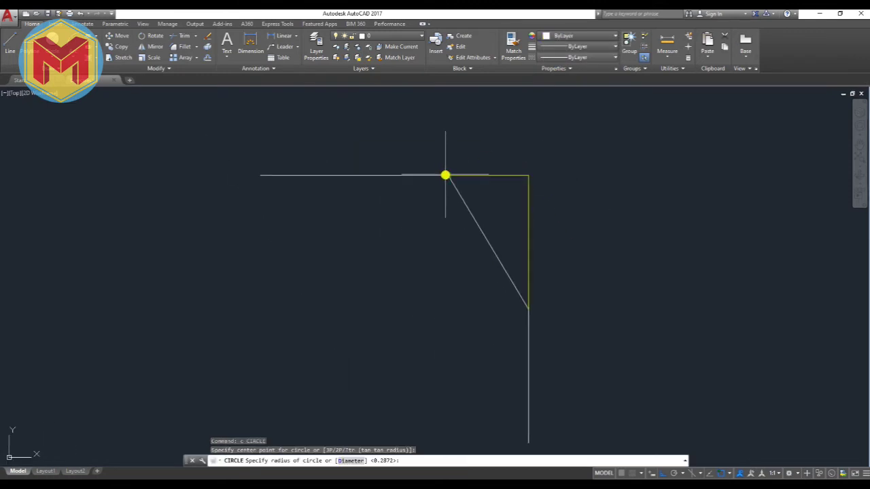
key("Return")
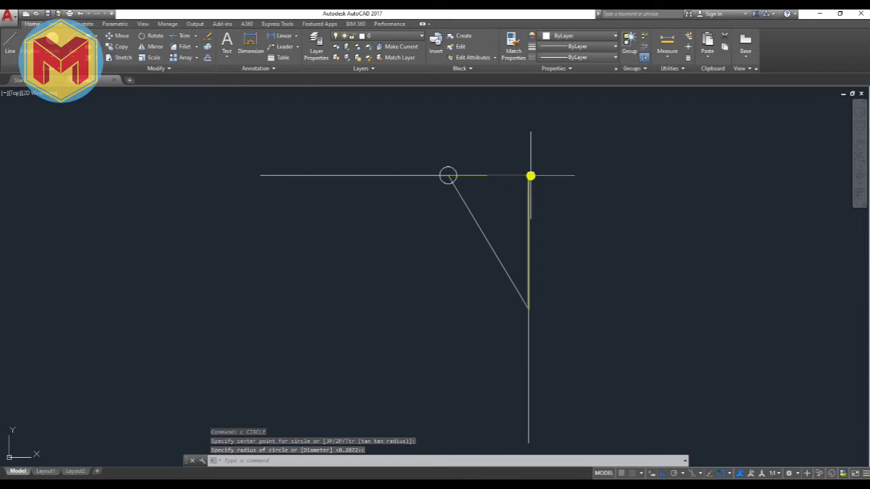
type("c")
key("Return")
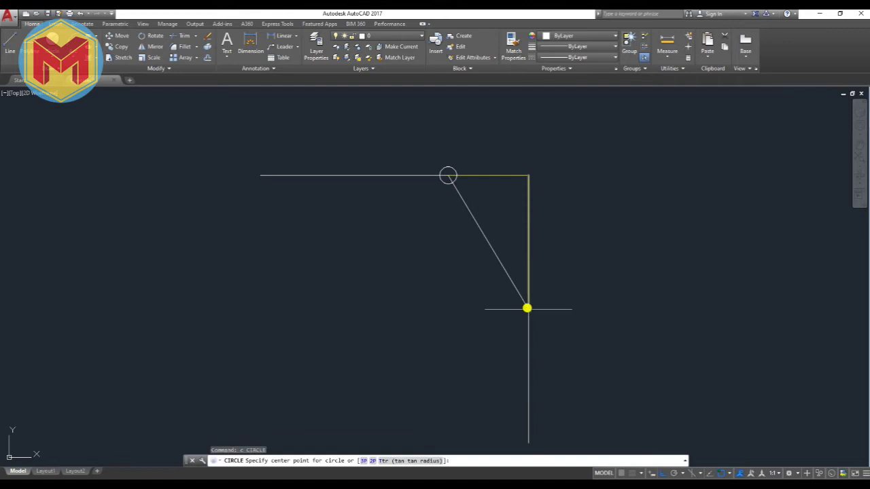
left_click(529, 307)
left_click(533, 316)
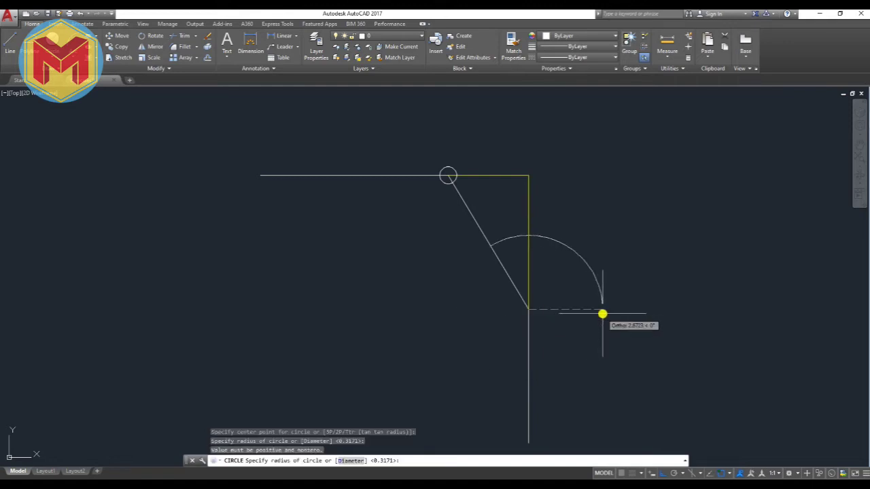
left_click(542, 302)
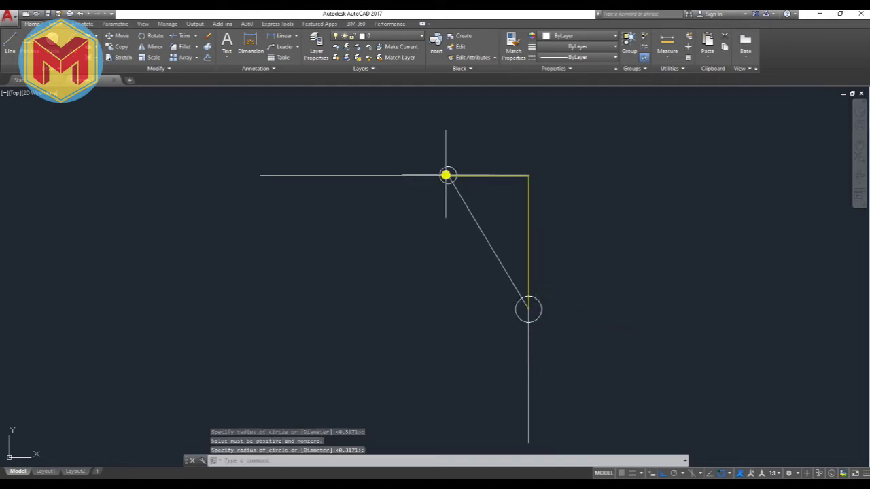
- Window-select the yellow construction lines and delete them
left_click(554, 227)
left_click(519, 163)
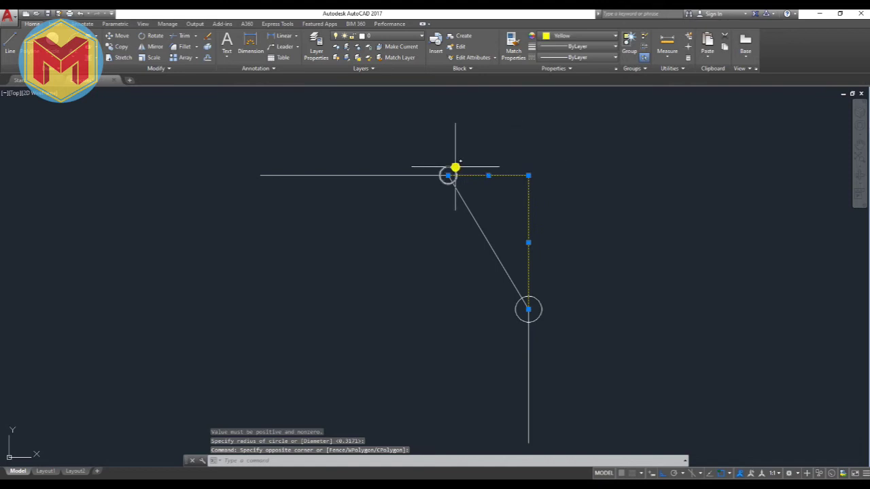
key("Delete")
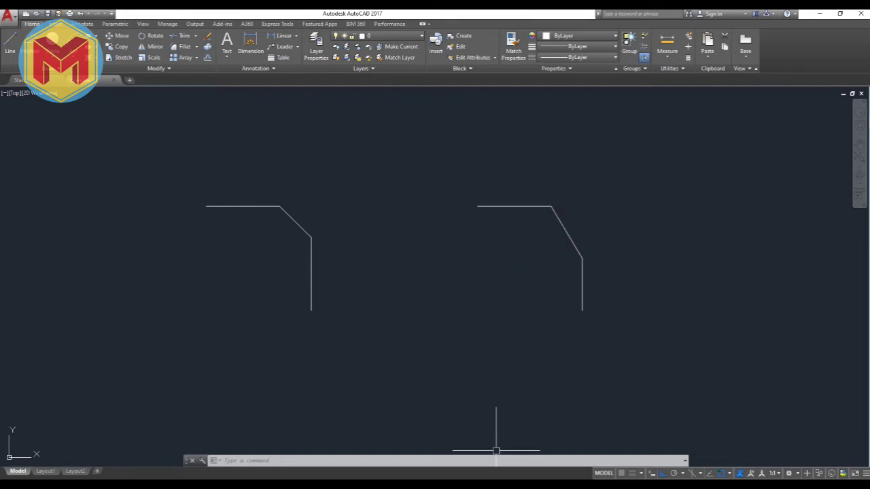
- Look up the Chamfer shortcut CHA in the command shortcuts PDF
key("alt+Tab")
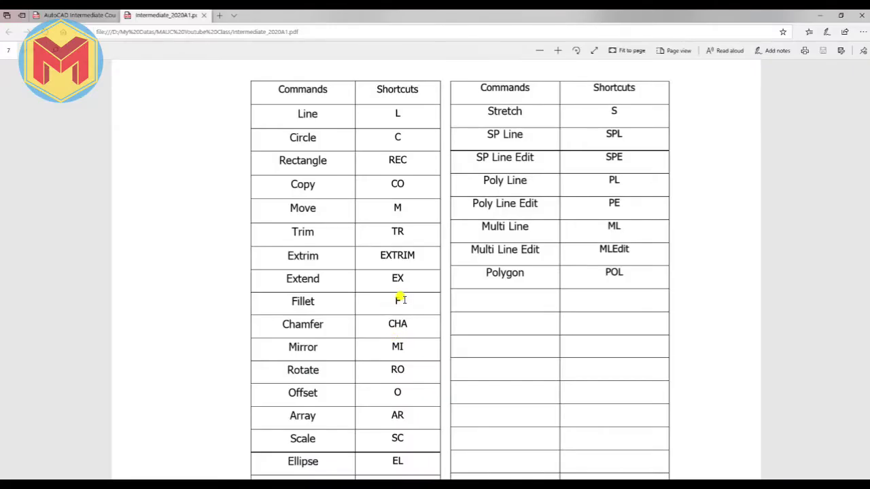
left_click_drag(403, 301, 293, 297)
left_click_drag(410, 327, 283, 325)
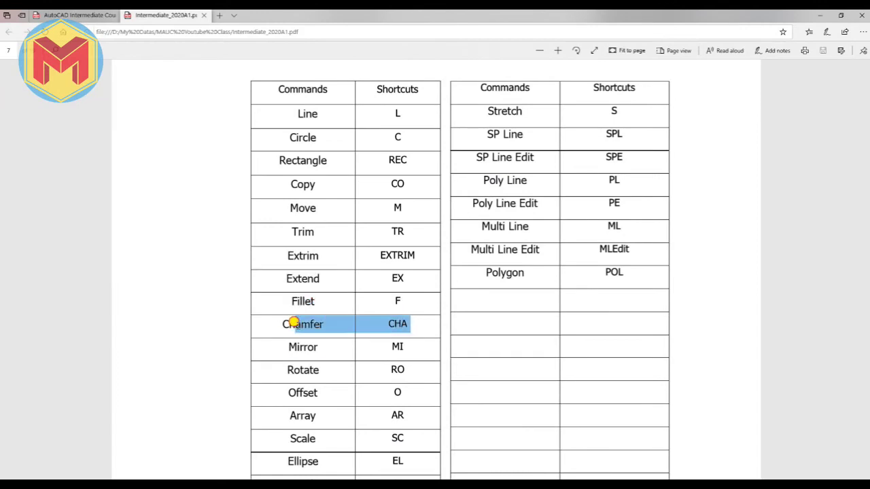
left_click(315, 329)
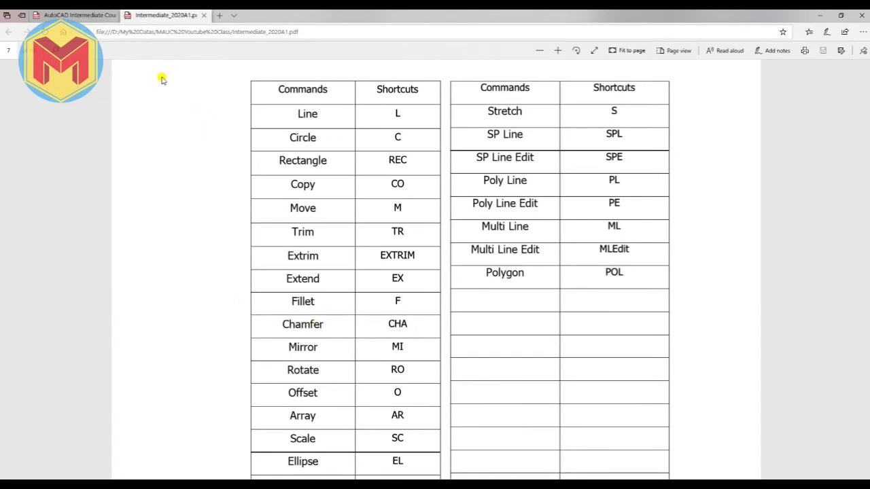
- Switch to the AutoCAD Intermediate exercise PDF and scroll to the Fork drawing
left_click(78, 15)
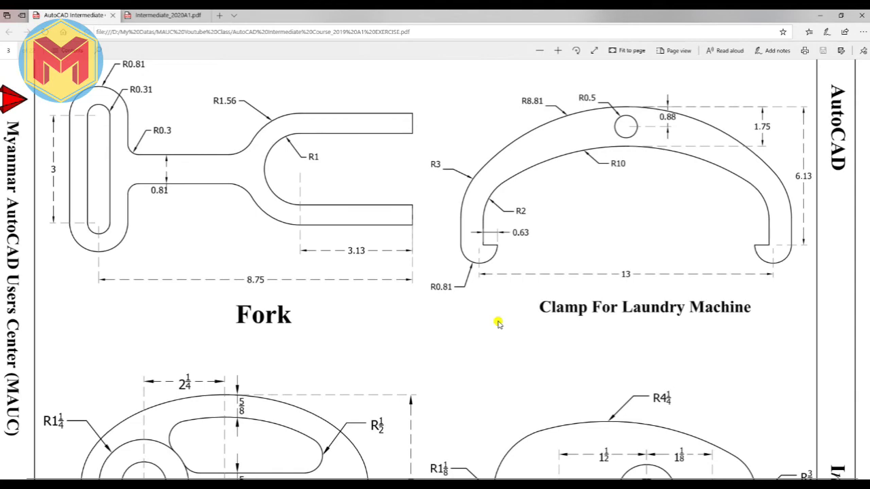
scroll(497, 322, "up", 5)
scroll(494, 324, "up", 4)
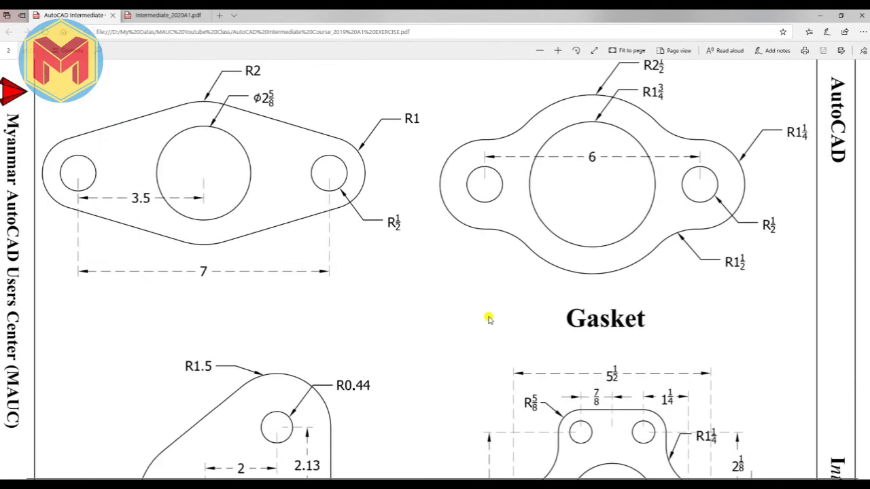
scroll(442, 238, "down", 1)
scroll(340, 350, "down", 3)
scroll(339, 350, "down", 3)
scroll(340, 352, "down", 3)
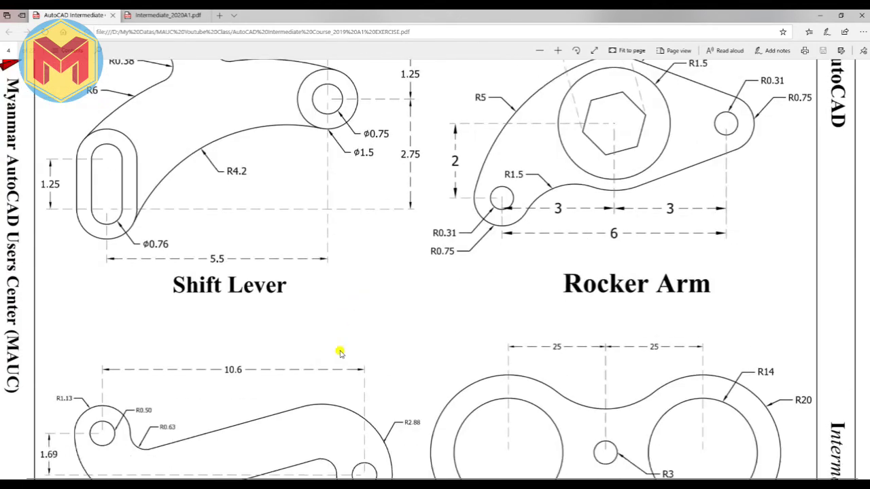
scroll(525, 346, "down", 3)
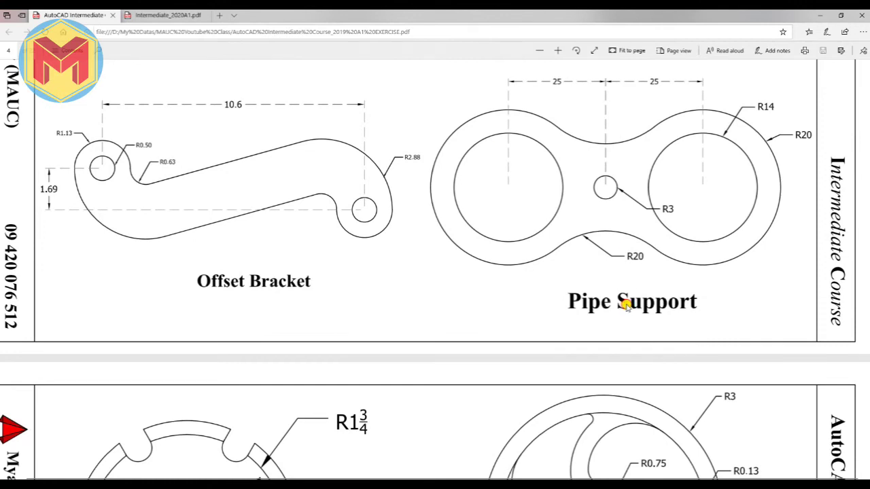
scroll(643, 303, "up", 1)
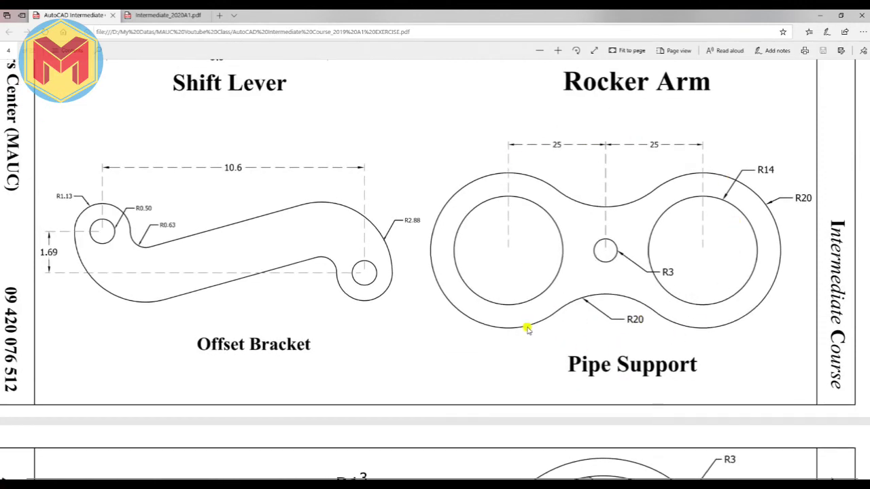
scroll(655, 288, "up", 3)
scroll(723, 332, "up", 3)
scroll(627, 282, "up", 3)
scroll(628, 346, "up", 3)
scroll(682, 336, "up", 1)
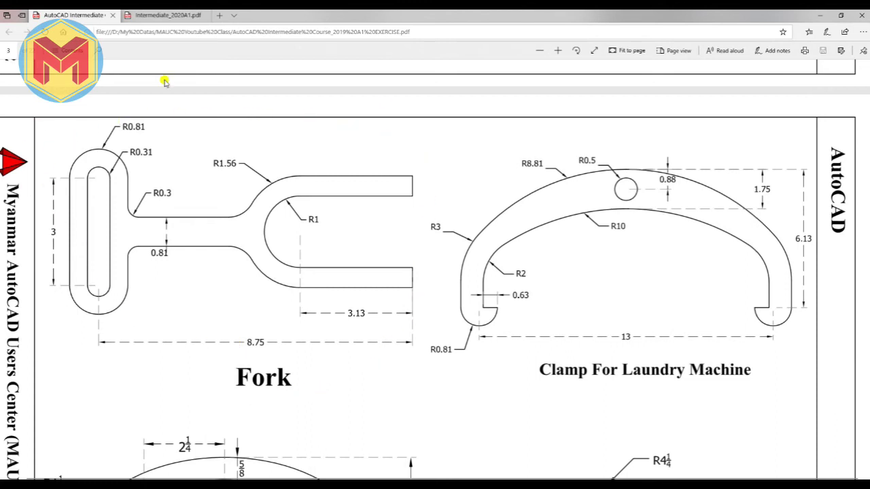
- Zoom the PDF in two levels and scroll left to show the Fork drawing's dimensions
left_click(559, 51)
left_click(559, 52)
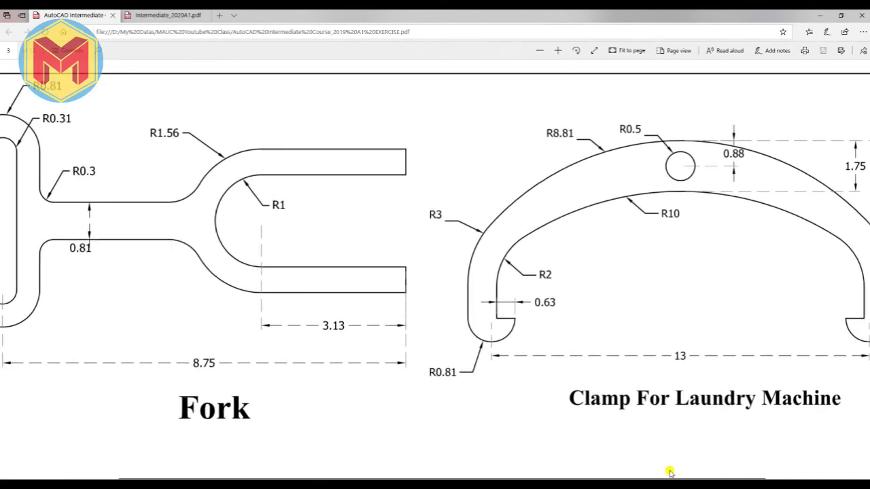
left_click_drag(683, 477, 496, 476)
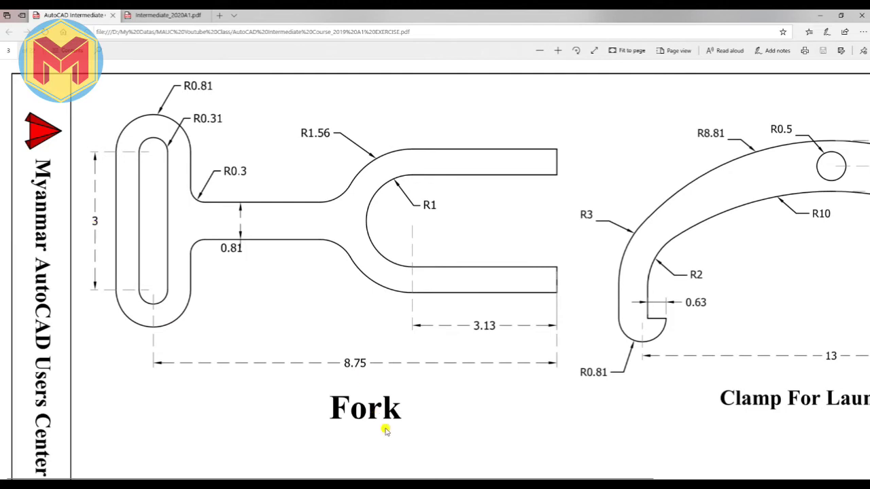
- Back in AutoCAD, draw a circle of radius 0.31
left_click(387, 469)
scroll(326, 354, "down", 3)
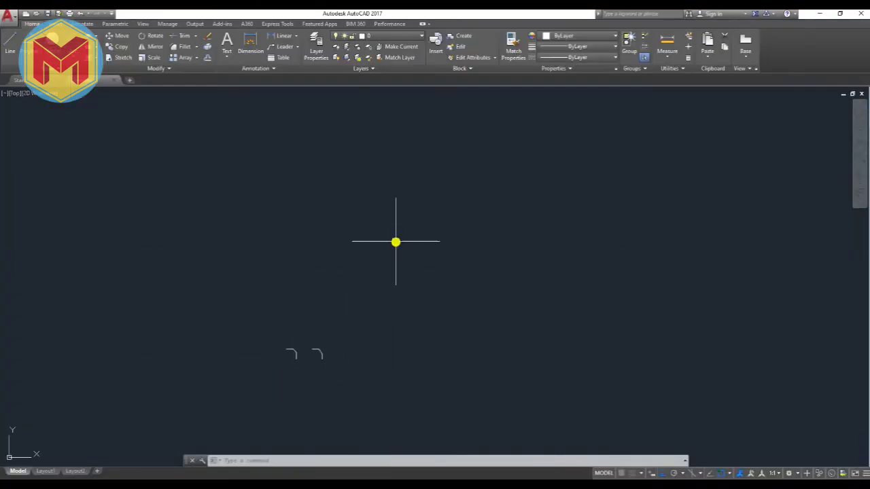
scroll(397, 241, "down", 5)
type("c")
key("Return")
left_click(338, 293)
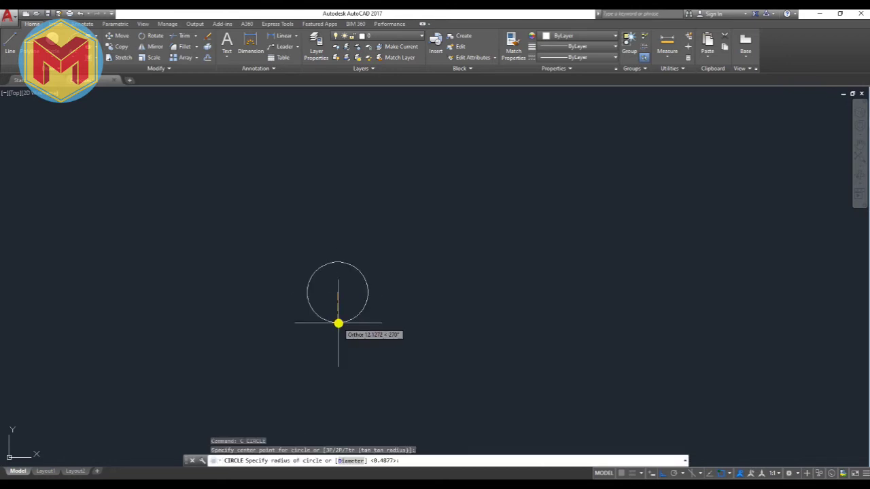
type("@")
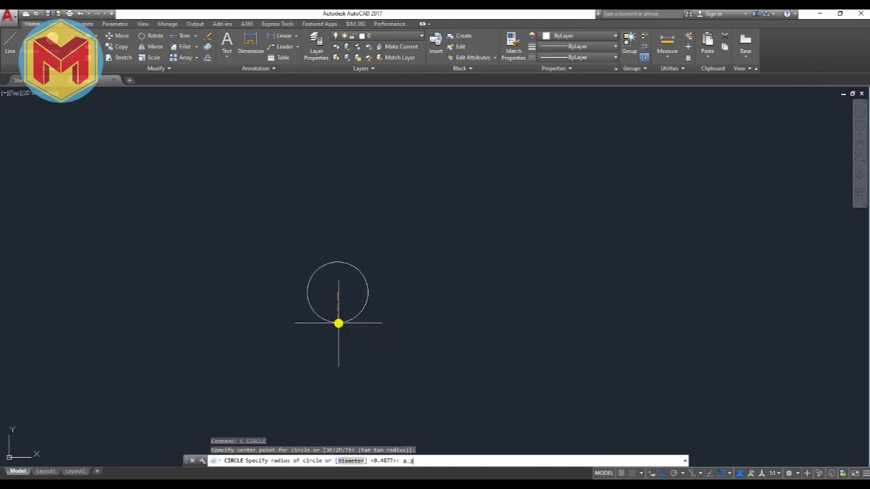
type("1")
key("Return")
- Recentre the circle and regenerate the display (RE) so it draws smoothly
scroll(340, 262, "up", 5)
scroll(317, 274, "up", 2)
scroll(383, 290, "up", 2)
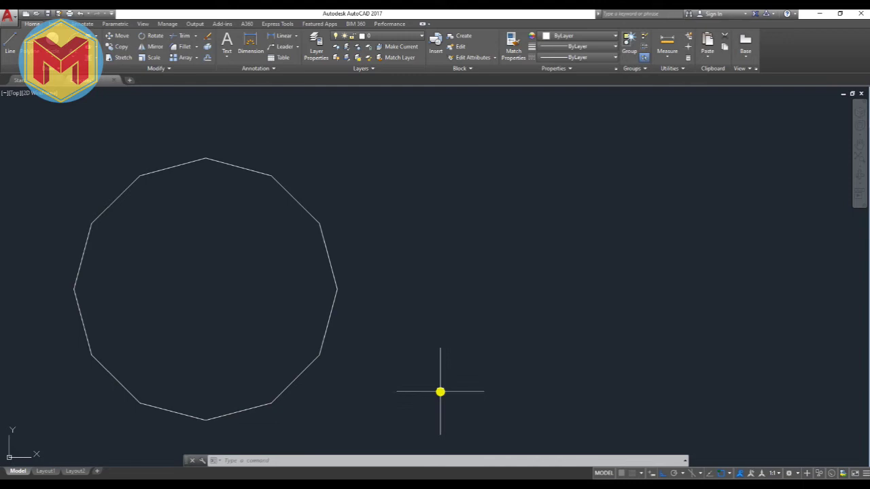
scroll(441, 391, "down", 5)
scroll(437, 390, "up", 5)
middle_click_drag(371, 363, 386, 340)
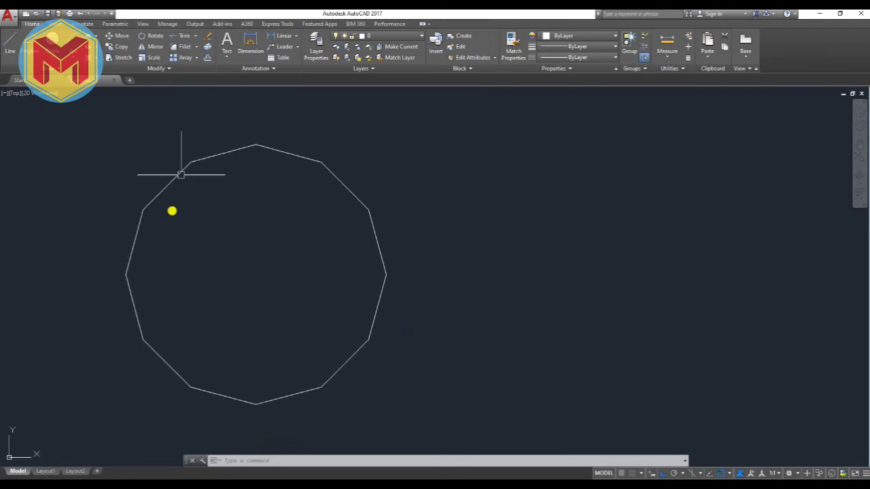
type("r")
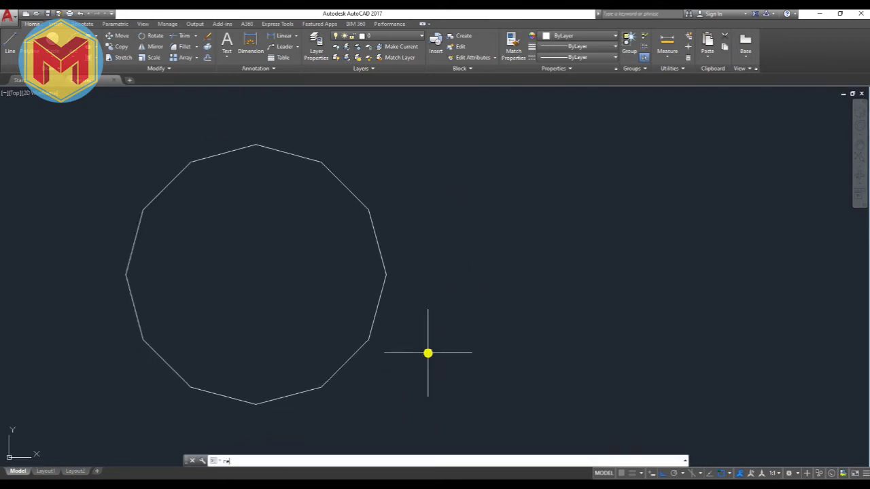
type("e")
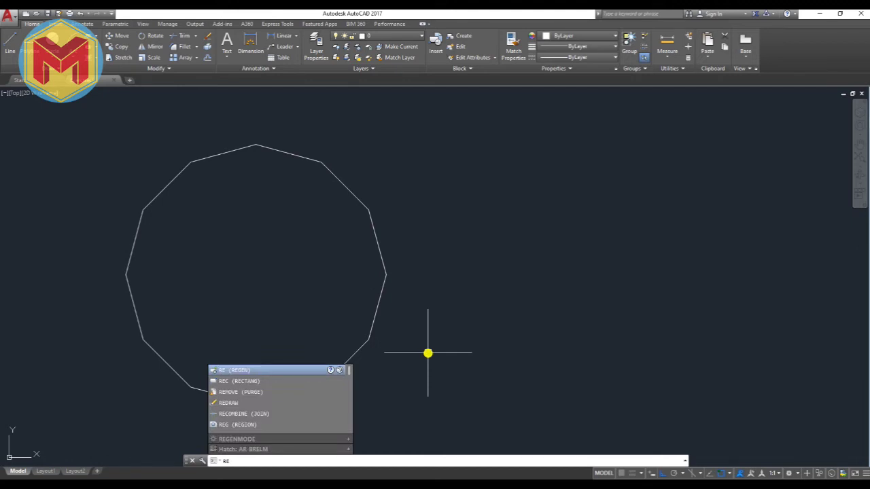
key("Return")
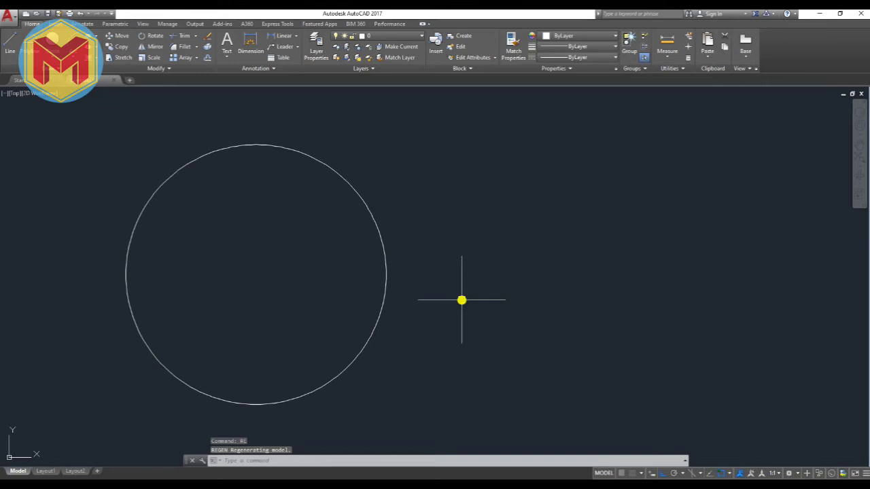
- Centre the circle in the view and run REGEN once more
scroll(236, 305, "down", 10)
scroll(293, 327, "up", 9)
scroll(320, 360, "up", 6)
middle_click_drag(330, 379, 334, 291)
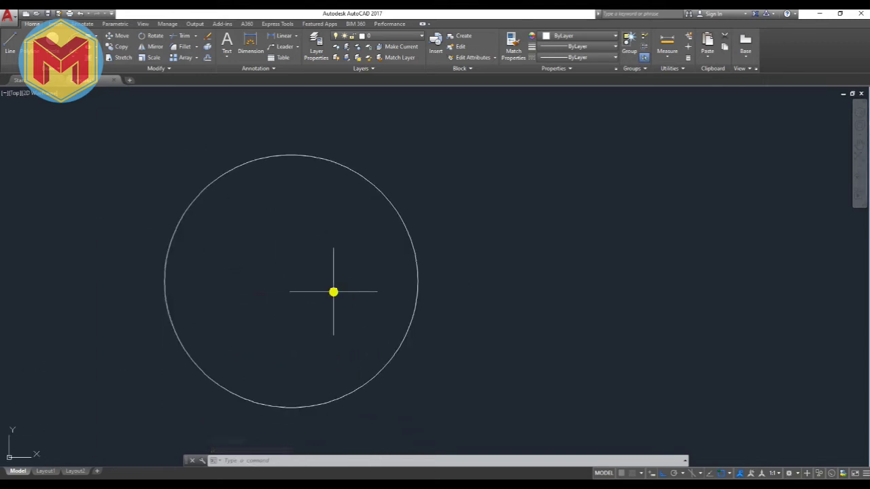
type("re")
key("Return")
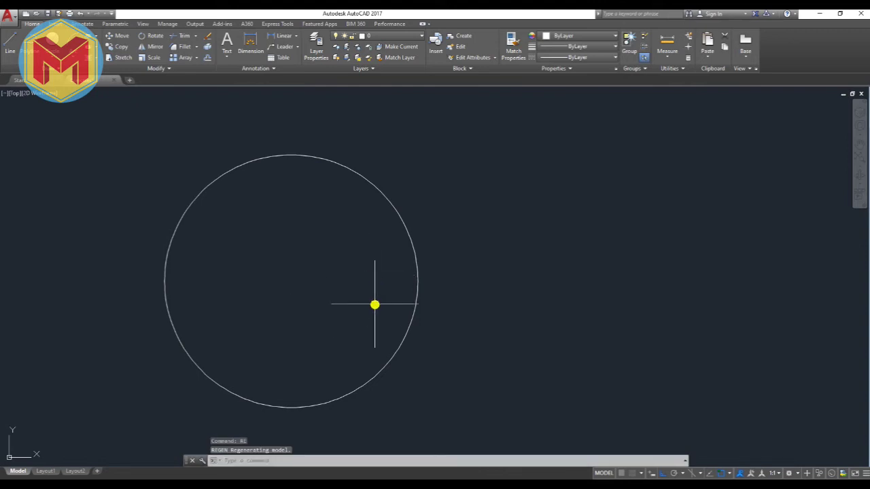
scroll(367, 299, "down", 4)
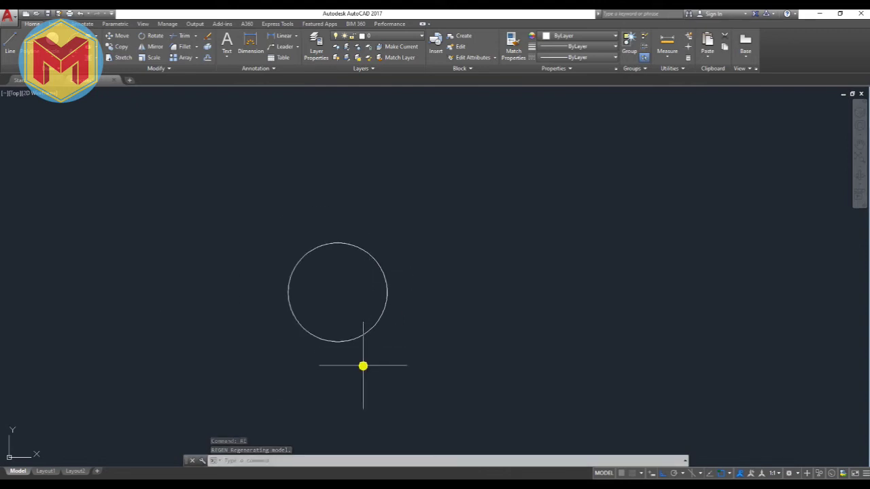
- Draw a radius 0.81 circle on the 0.31 circle's centre, then return to the Fork sheet
type("c")
key("Return")
left_click(338, 292)
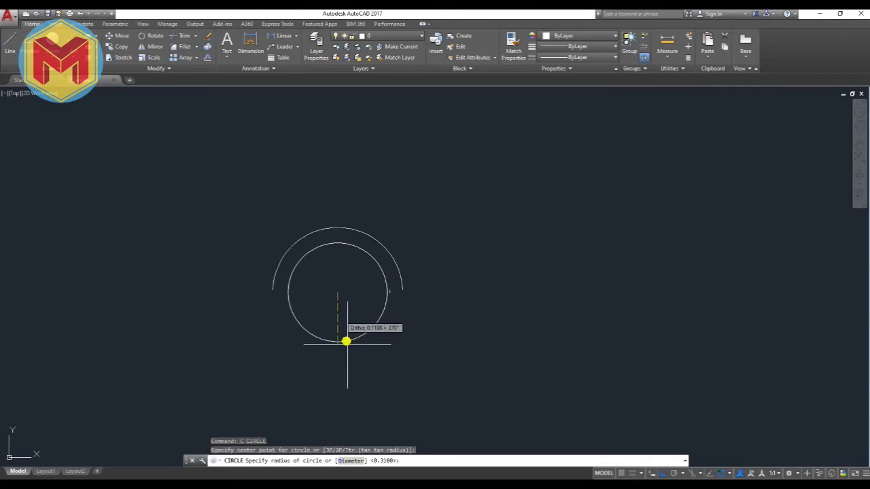
type("0.81")
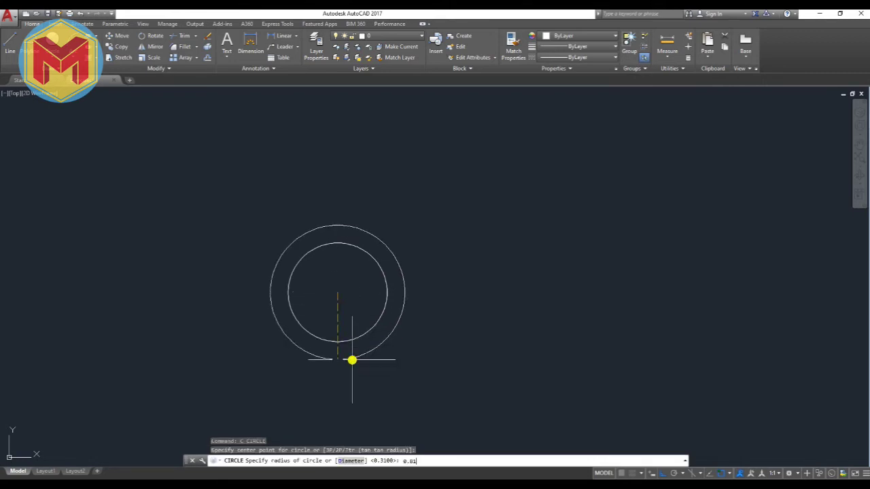
key("Return")
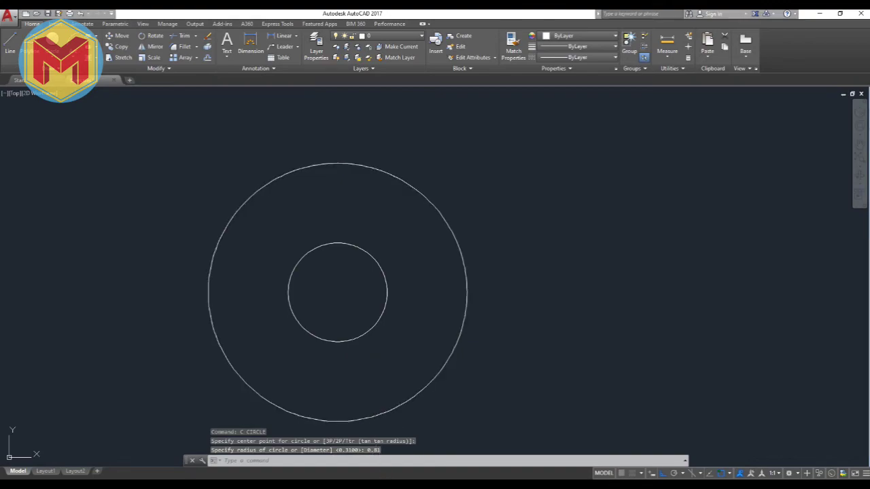
key("alt+Tab")
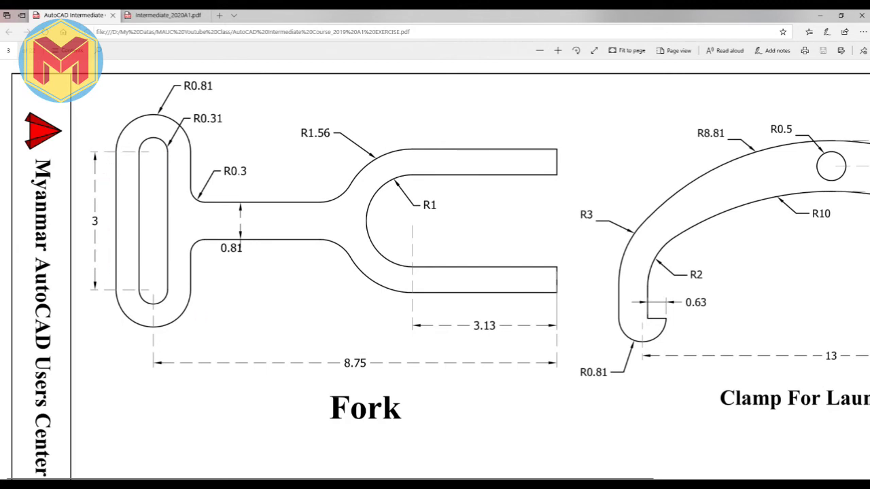
- Return to the drawing and make two aborted attempts at copying the circles
key("alt+Tab")
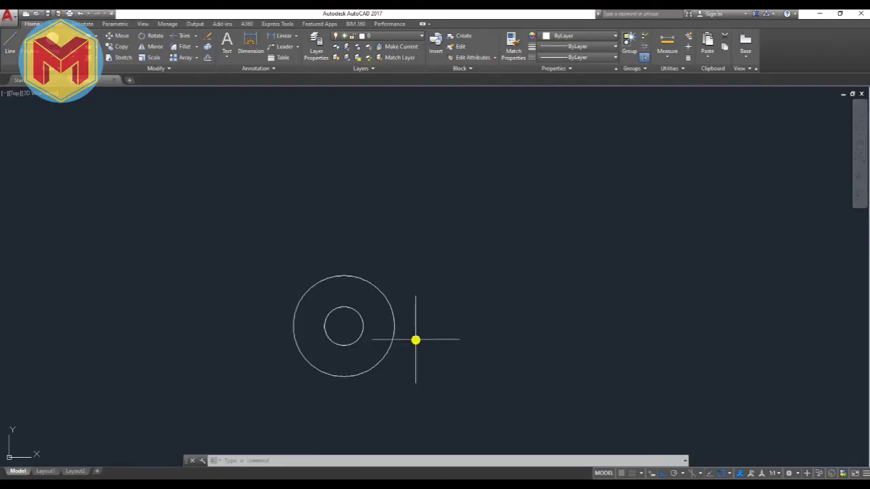
type("l")
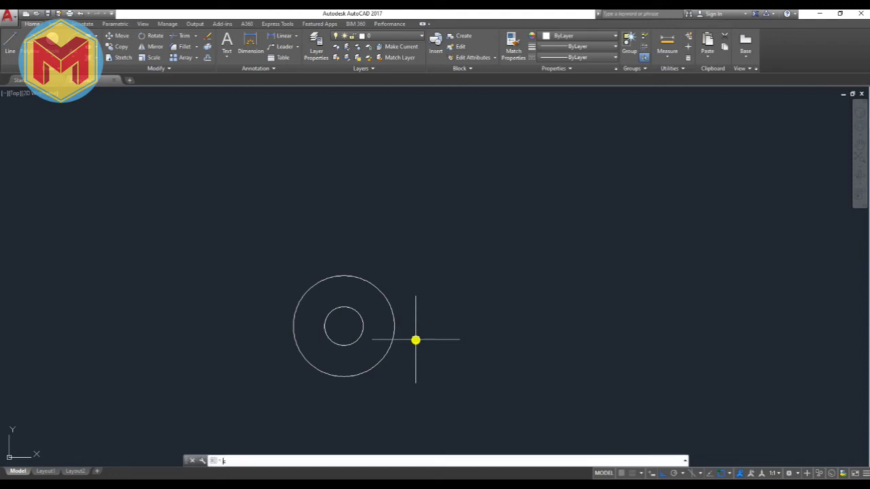
key("Return")
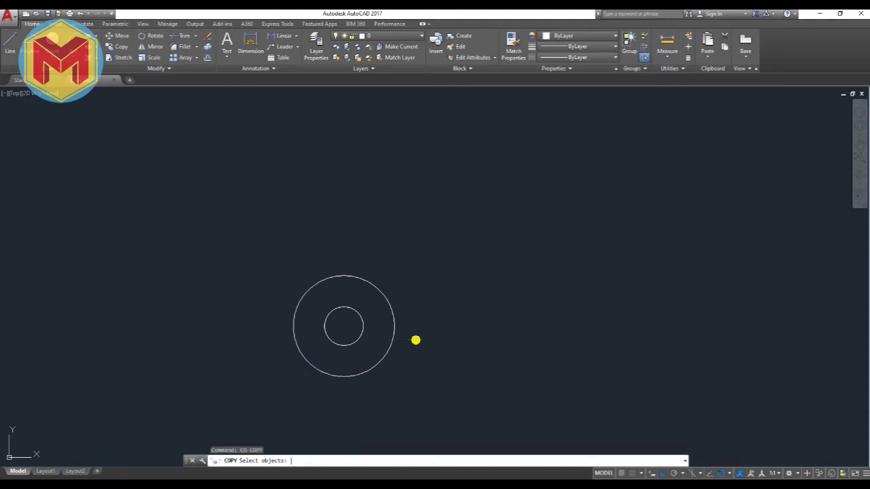
left_click(369, 372)
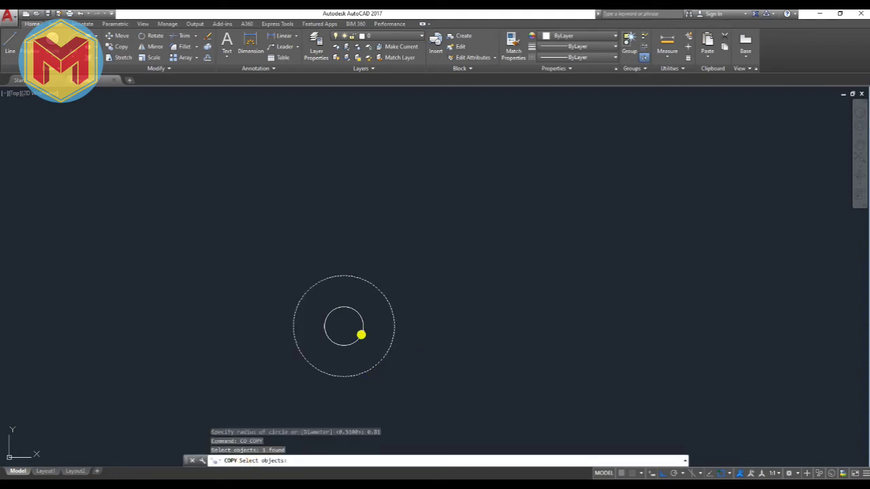
left_click(361, 334)
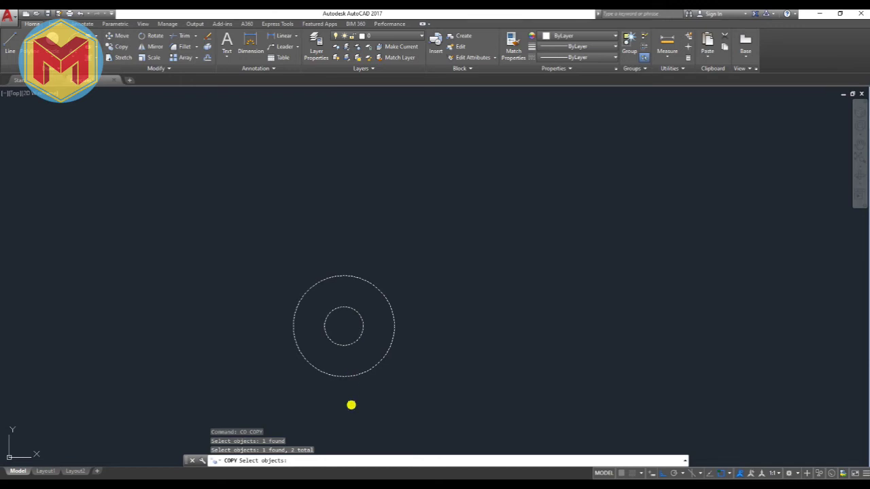
key("Escape")
key("Escape")
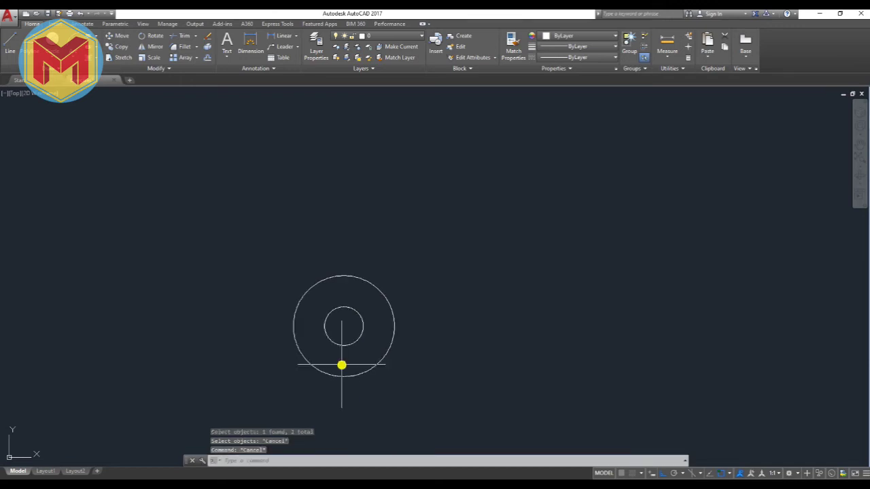
type("co")
key("Return")
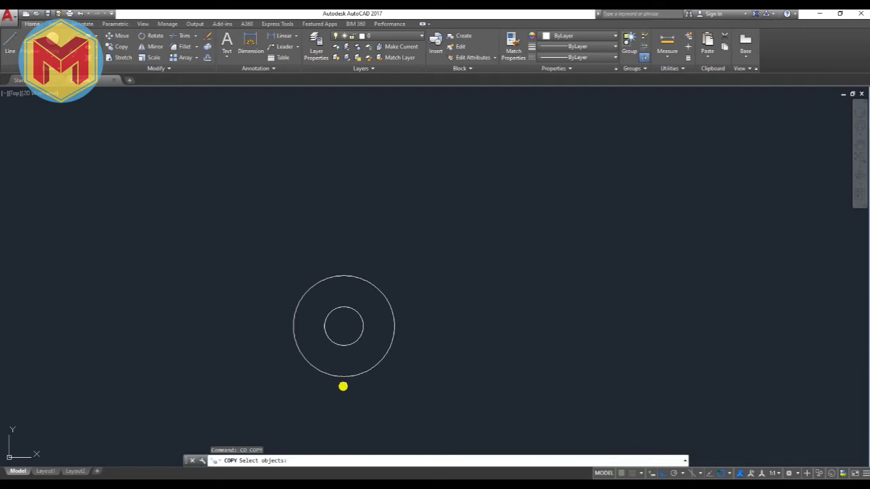
left_click(343, 376)
left_click(343, 346)
key("Escape")
key("Escape")
- Copy both circles from their shared centre 3 units straight up with Ortho on
type("co")
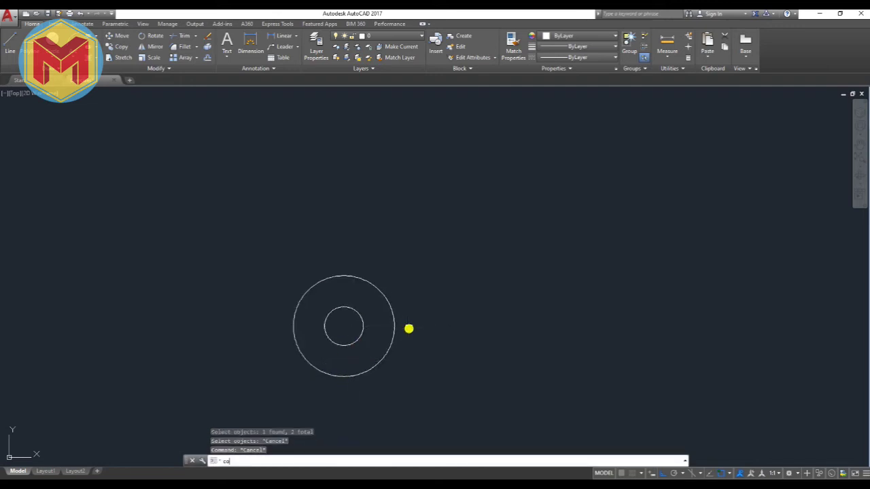
key("Return")
left_click(451, 250)
left_click(218, 413)
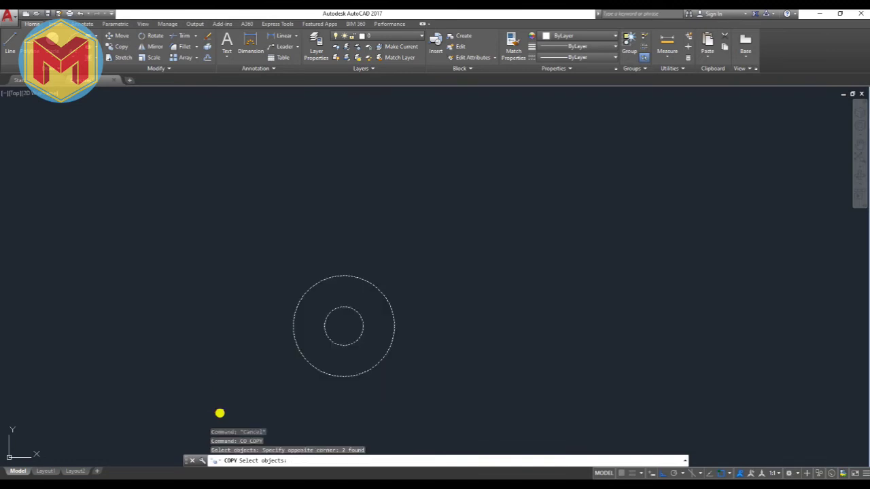
key("Return")
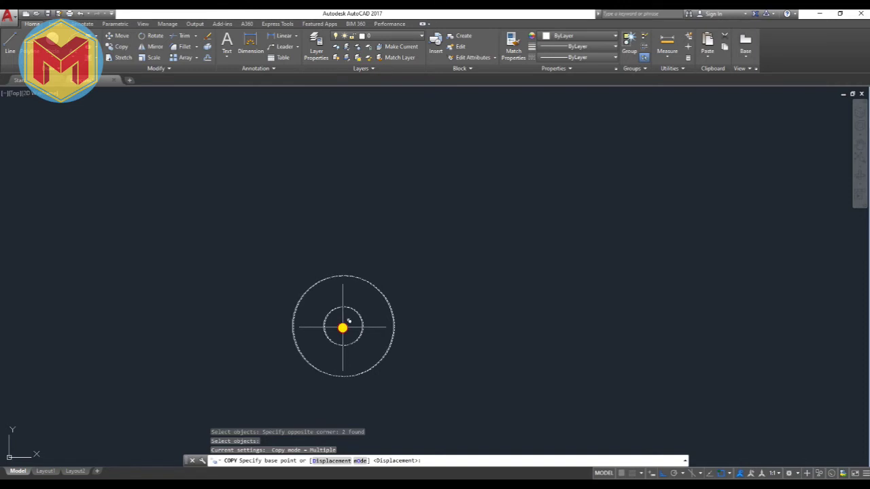
left_click(341, 328)
middle_click_drag(337, 190, 333, 228)
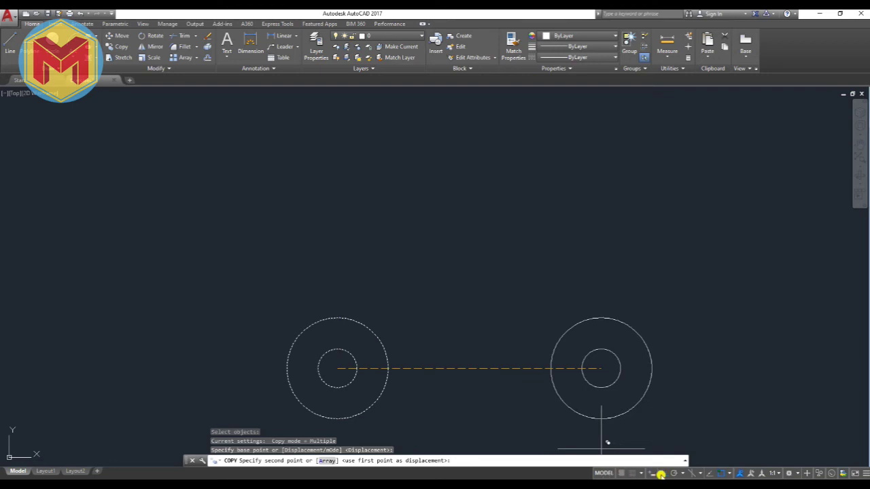
left_click(660, 474)
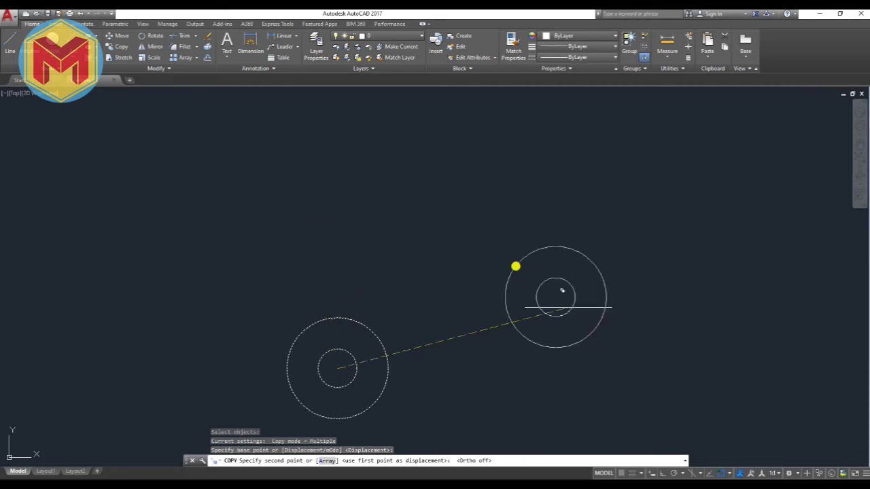
left_click(660, 474)
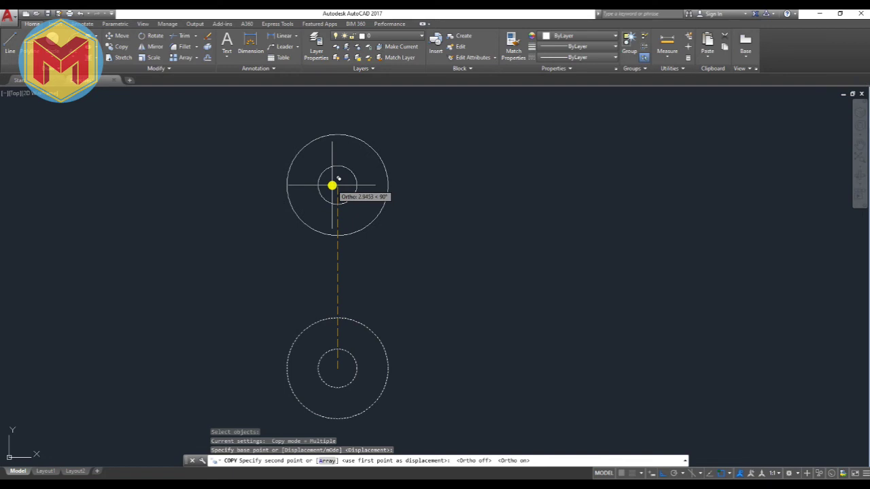
type("a")
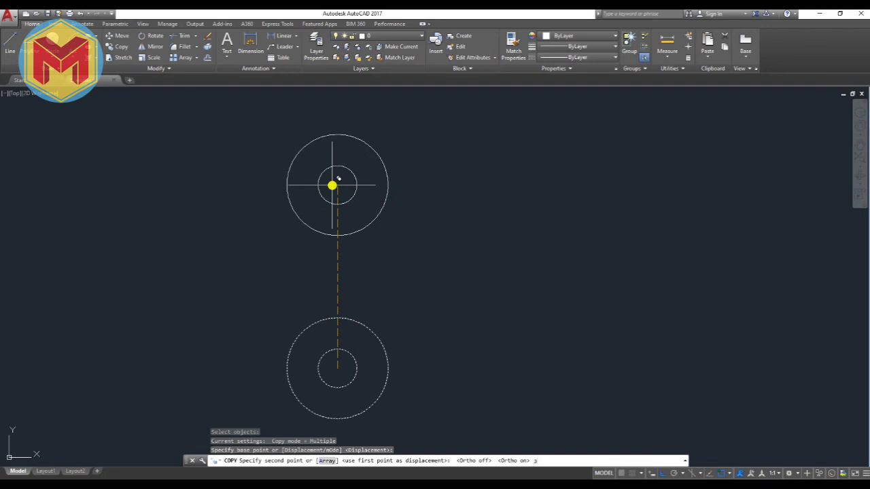
key("Return")
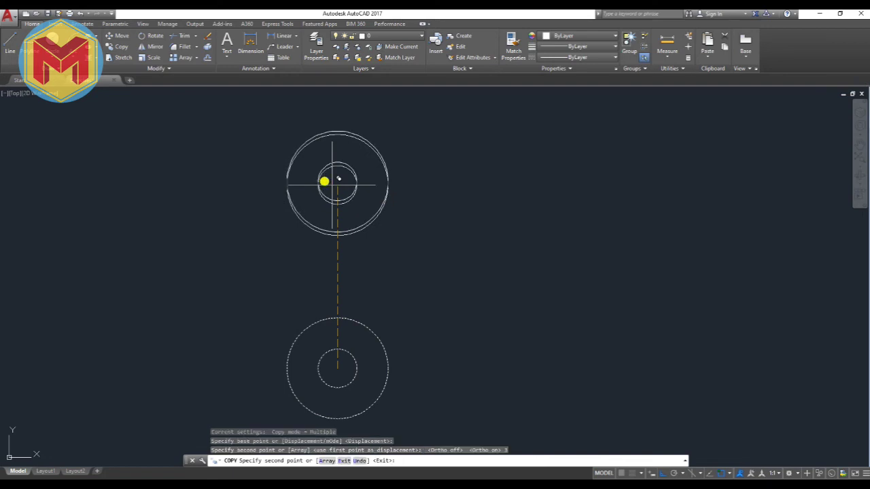
scroll(456, 197, "down", 2)
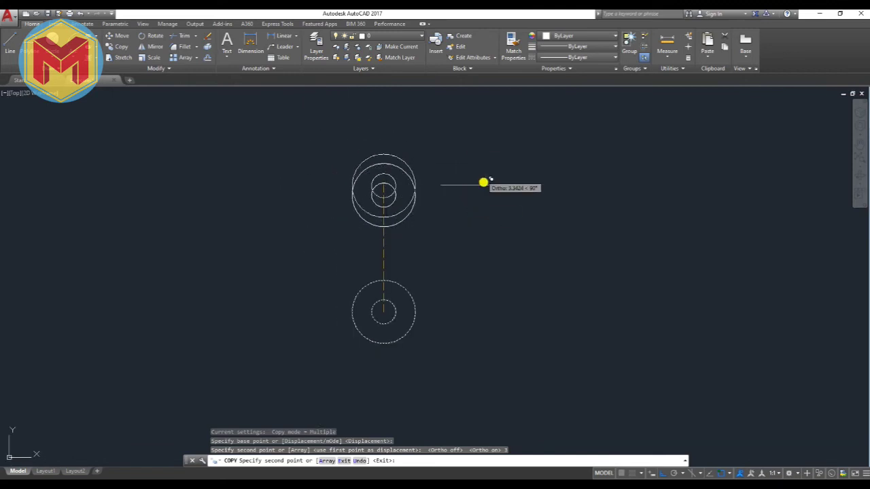
key("Escape")
key("Escape")
middle_click_drag(479, 229, 385, 243)
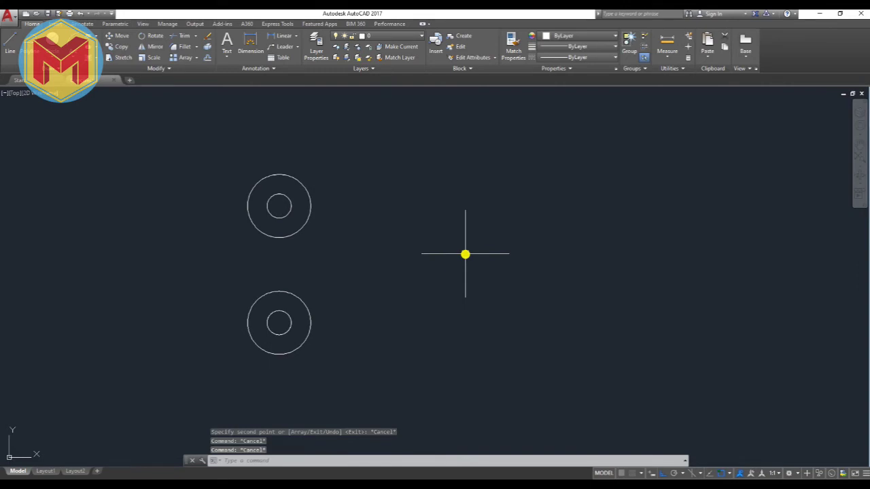
- Switch to the Edge PDF showing the Fork's R0.81 slot and 3-unit spacing
key("alt+Tab")
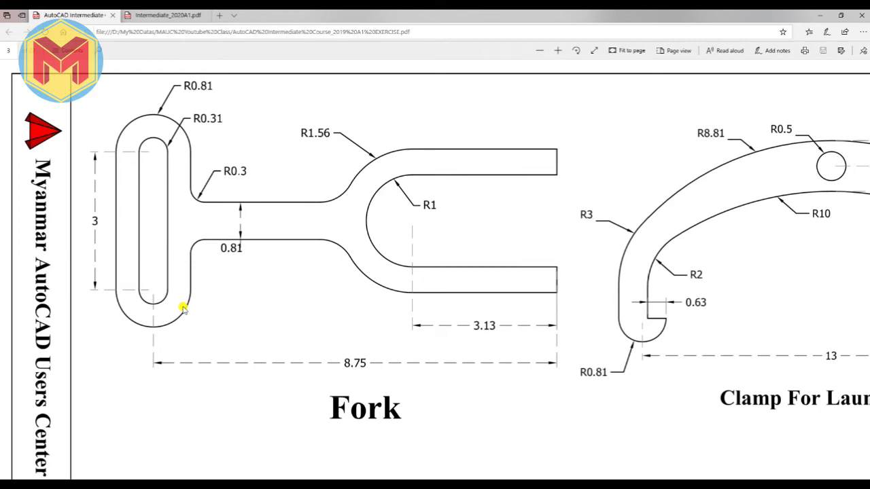
scroll(183, 309, "up", 5)
scroll(177, 307, "up", 4)
scroll(235, 274, "down", 2)
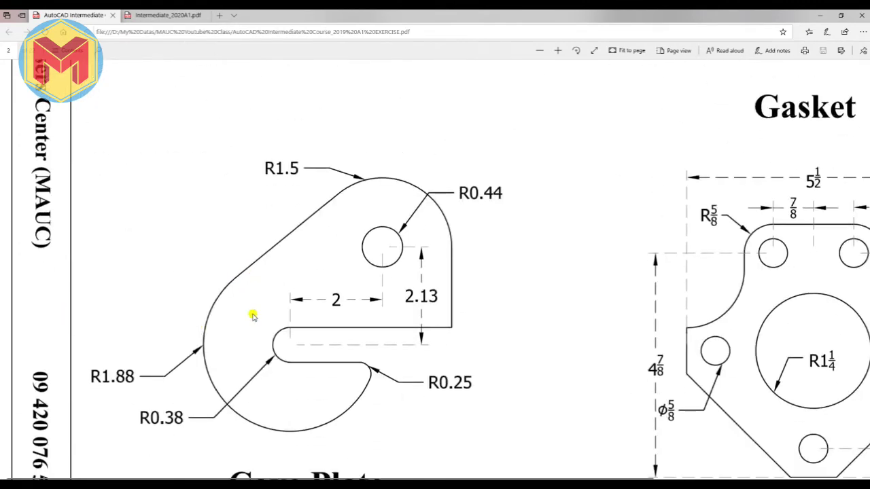
scroll(251, 314, "up", 5)
scroll(180, 359, "down", 2)
scroll(180, 360, "down", 5)
scroll(178, 353, "down", 2)
scroll(157, 313, "up", 2)
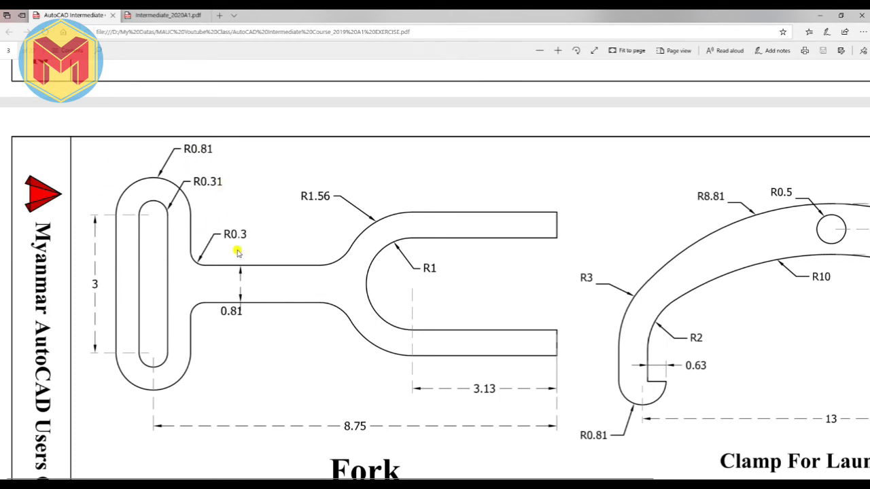
- Draw one horizontal line extending right from beside the lower concentric circles
left_click(402, 474)
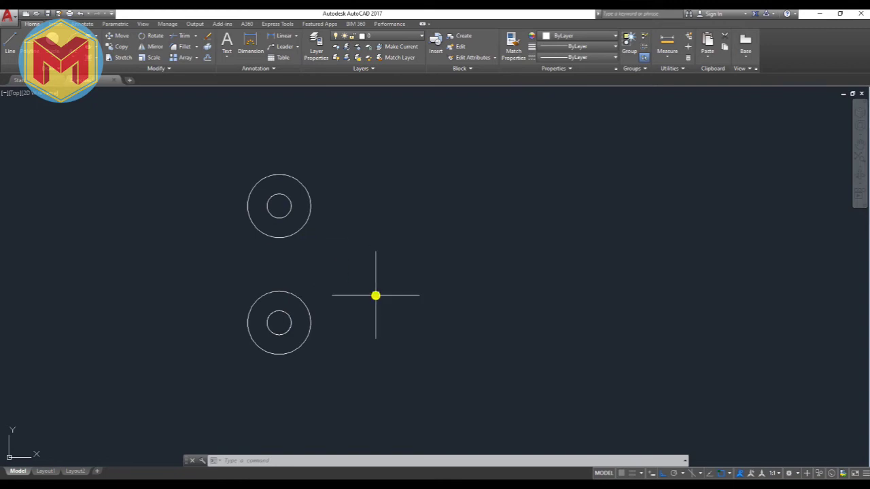
type("l")
key("Return")
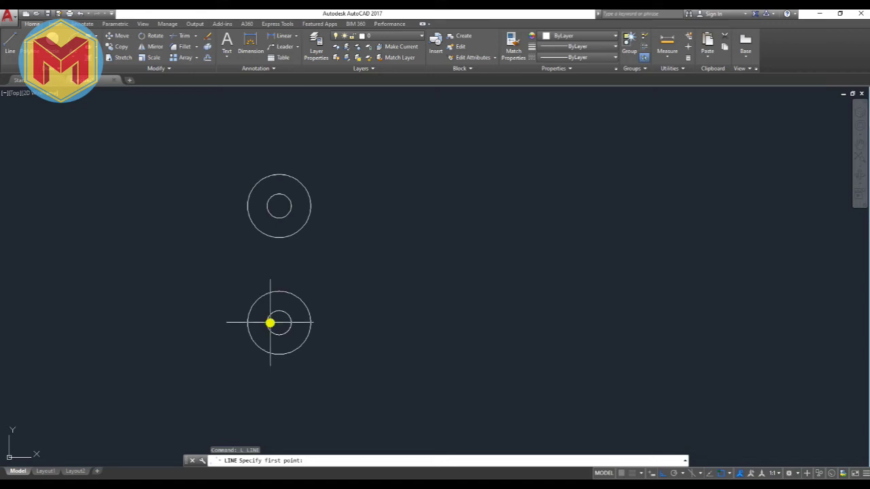
key("Escape")
scroll(276, 331, "up", 1)
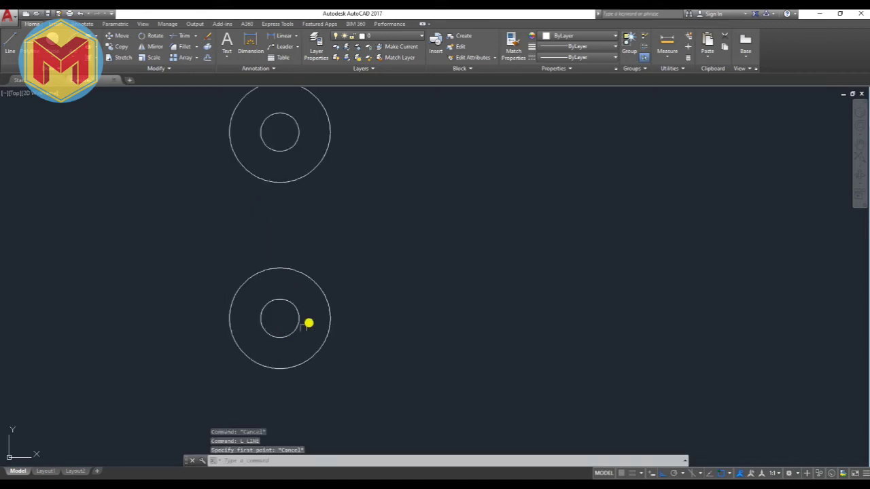
middle_click_drag(339, 341, 349, 366)
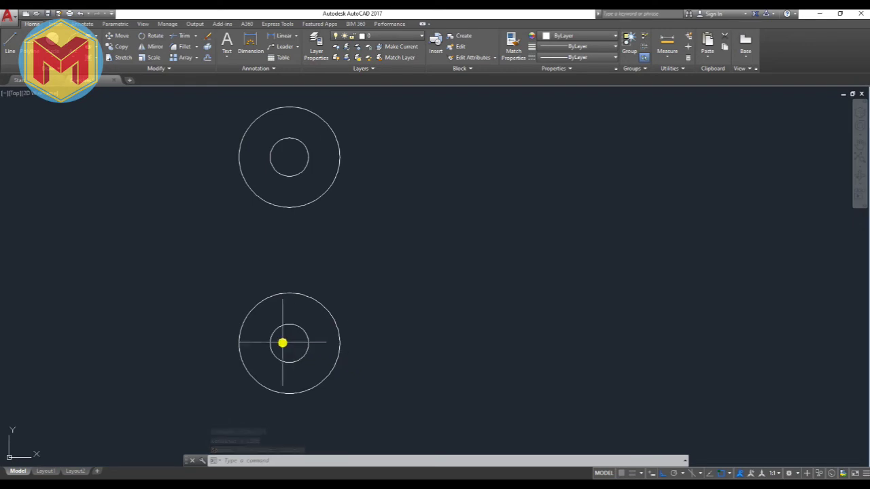
type("l")
key("Return")
left_click(456, 302)
left_click(637, 302)
key("Return")
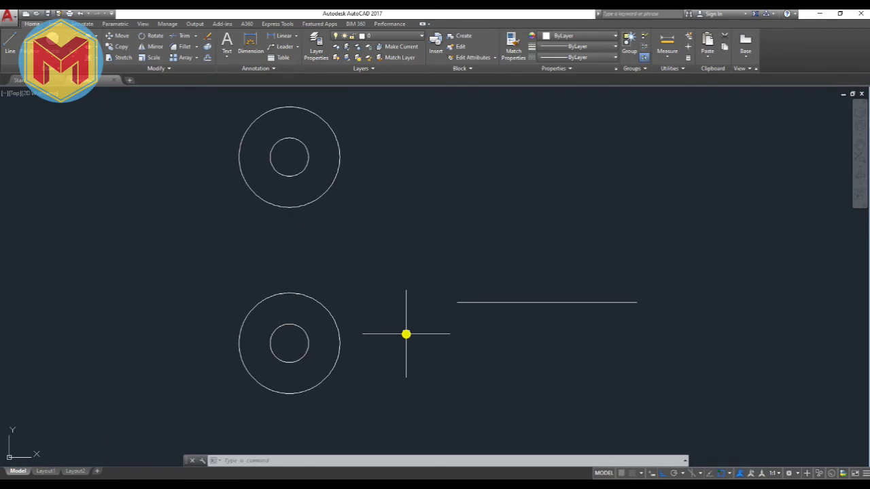
type("co")
key("Return")
left_click(344, 346)
left_click(339, 358)
key("Return")
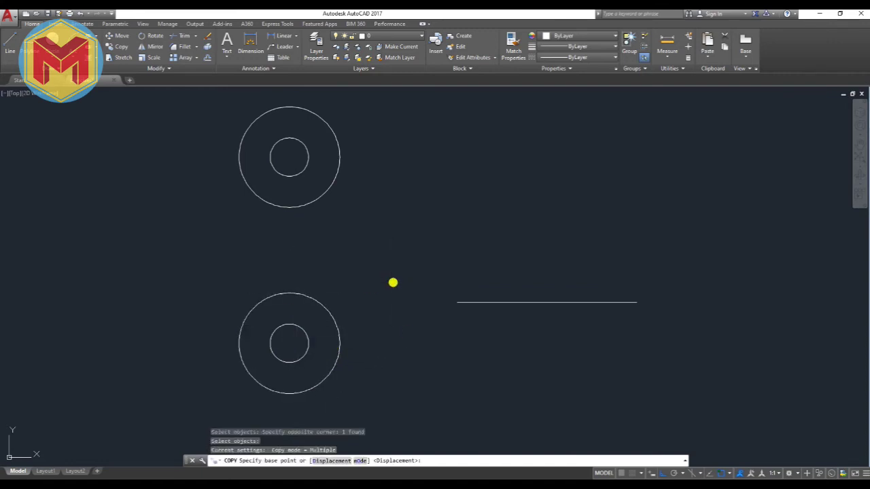
key("Escape")
type("l")
key("Return")
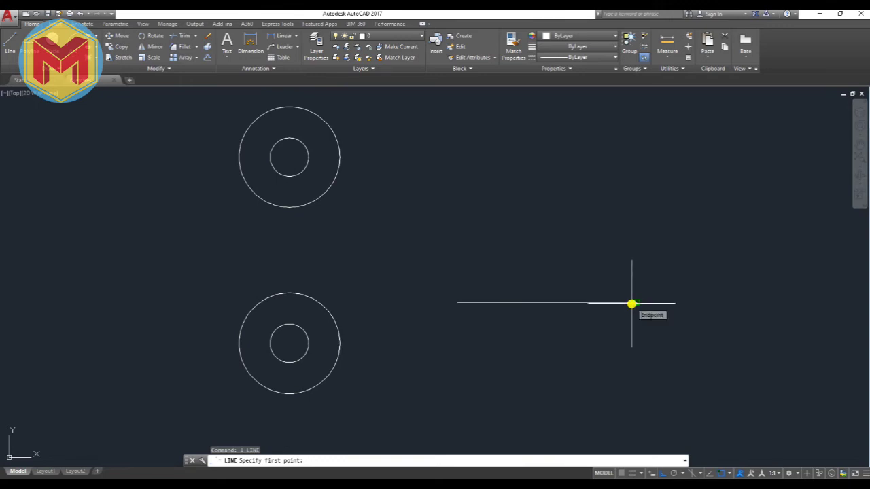
key("Escape")
key("Escape")
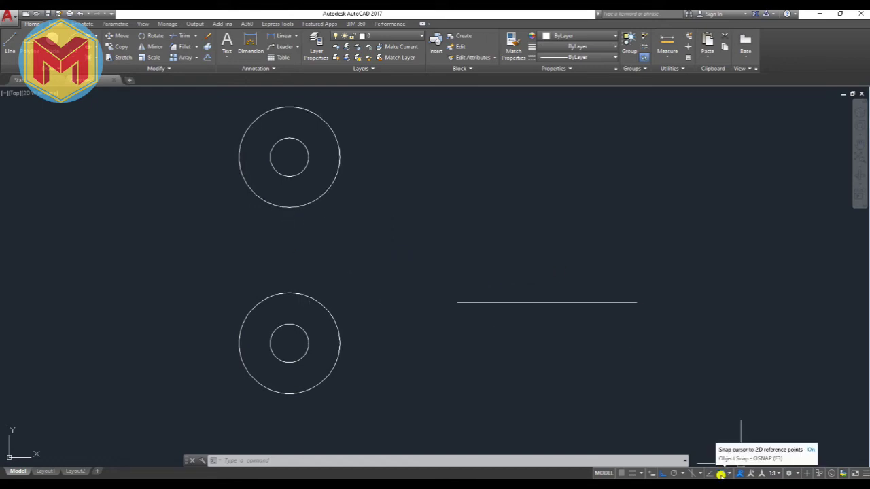
- Start copying the two lower circles with snapping off, then cancel and re-enable object snap
left_click(720, 475)
type("co")
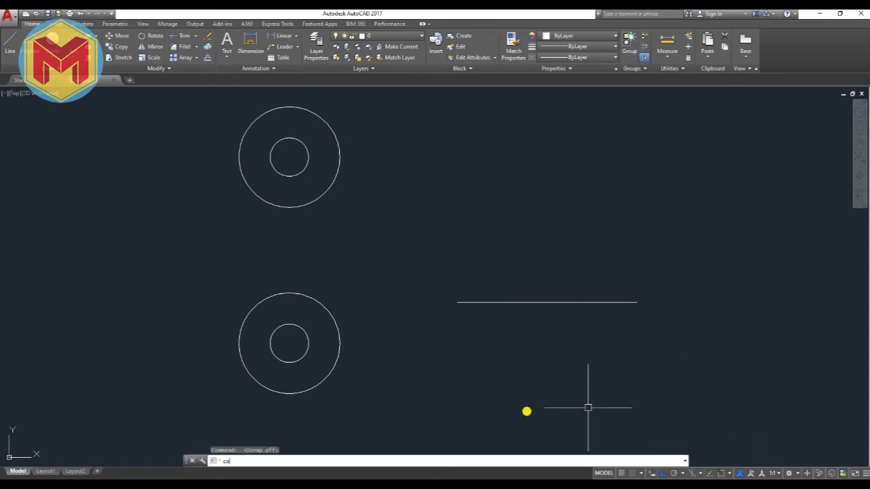
key("Return")
left_click(354, 367)
left_click(279, 326)
key("Return")
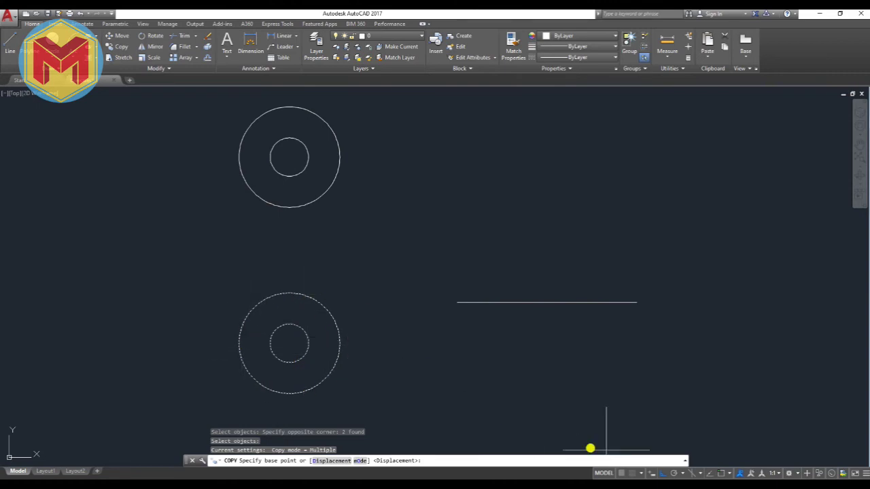
key("Escape")
left_click(715, 474)
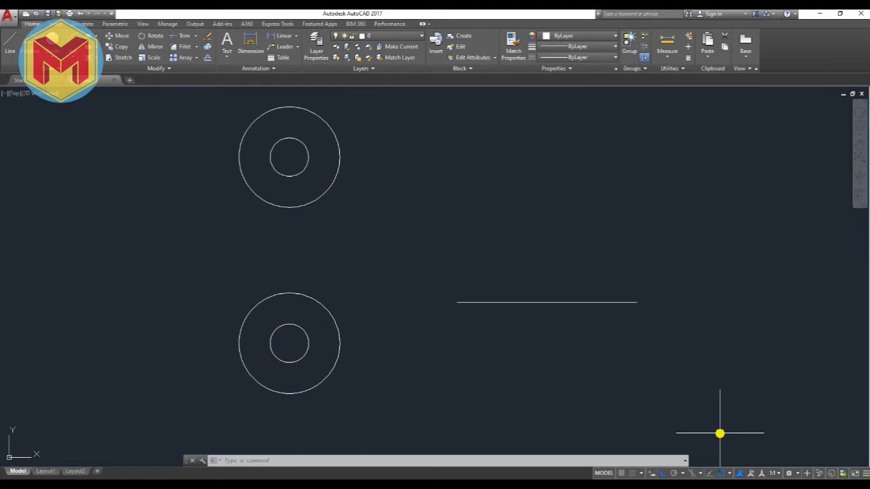
- In Object Snap Settings, switch off Geometric Center, keep Midpoint, and enable Perpendicular
right_click(720, 474)
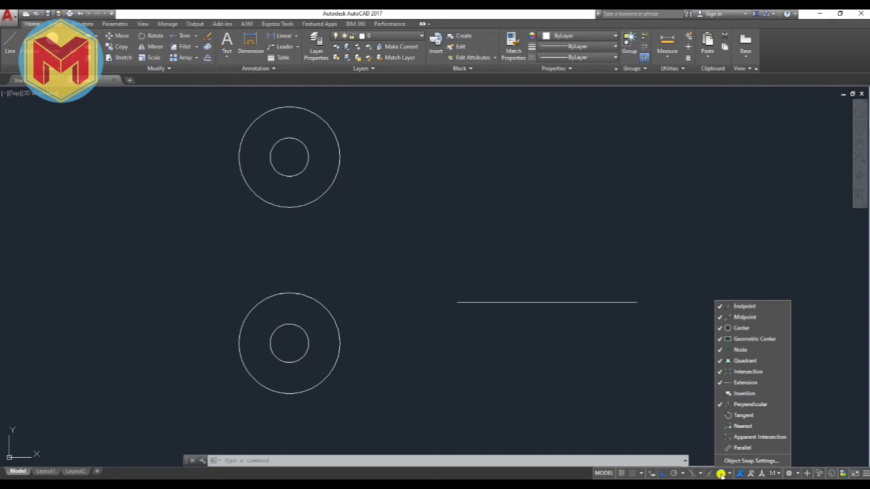
left_click(724, 461)
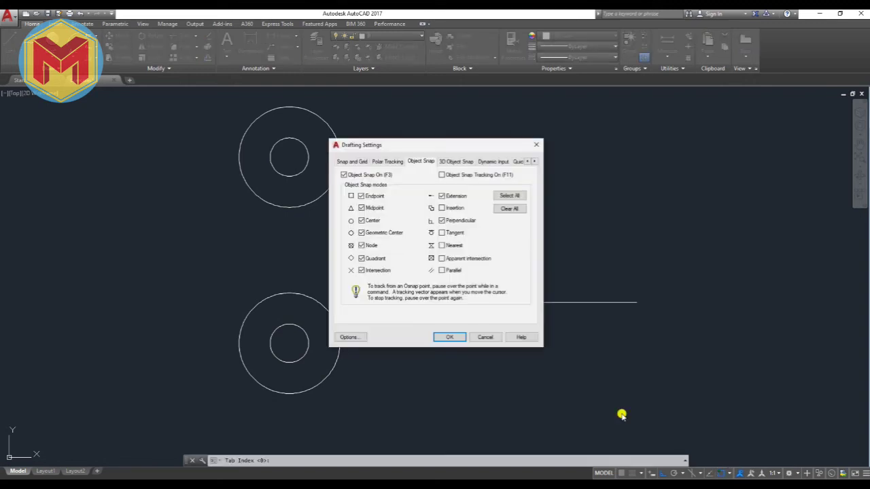
left_click(536, 144)
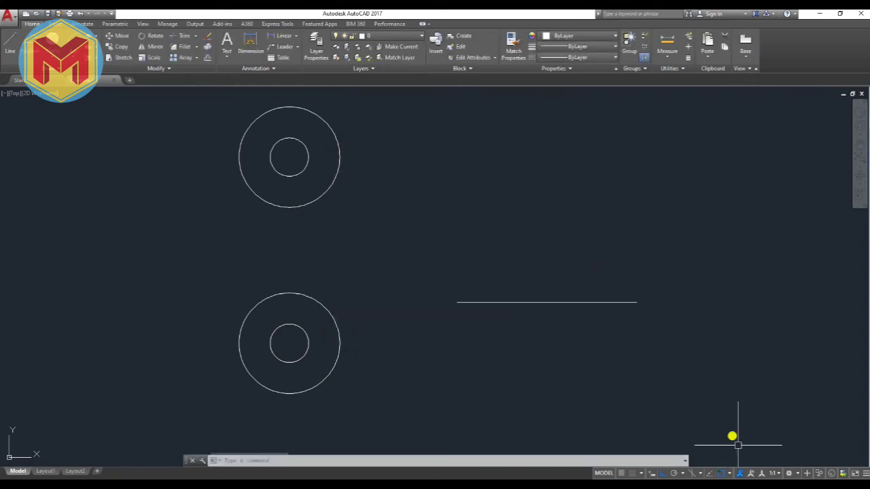
left_click(731, 473)
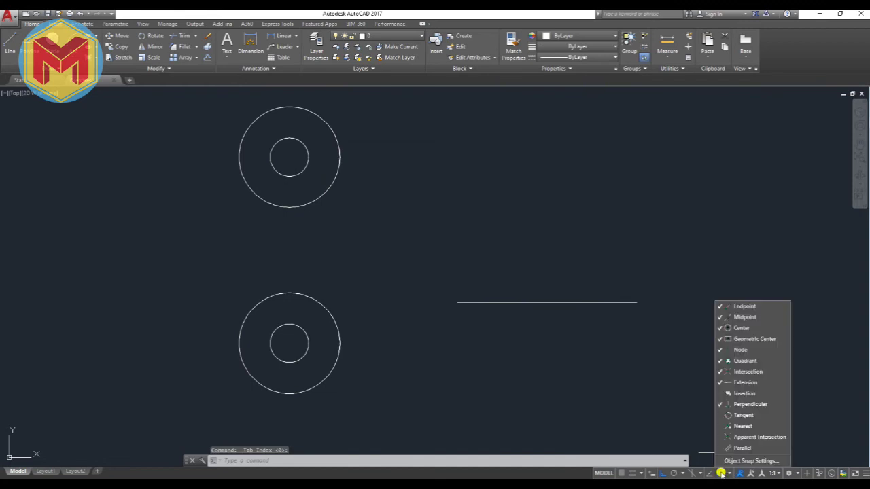
left_click(730, 461)
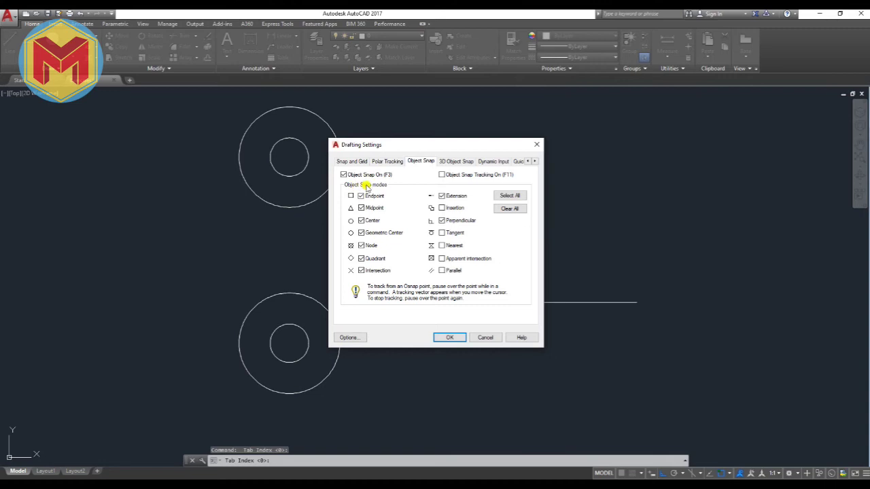
left_click(361, 208)
left_click(361, 232)
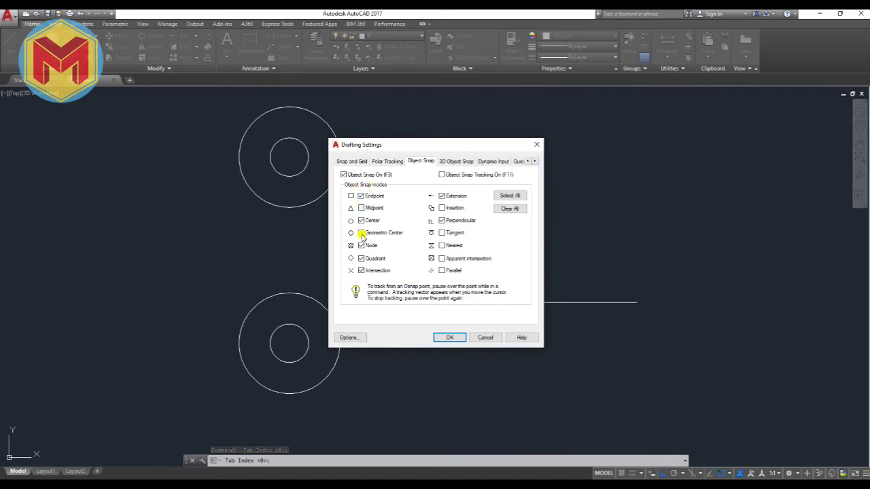
left_click(361, 258)
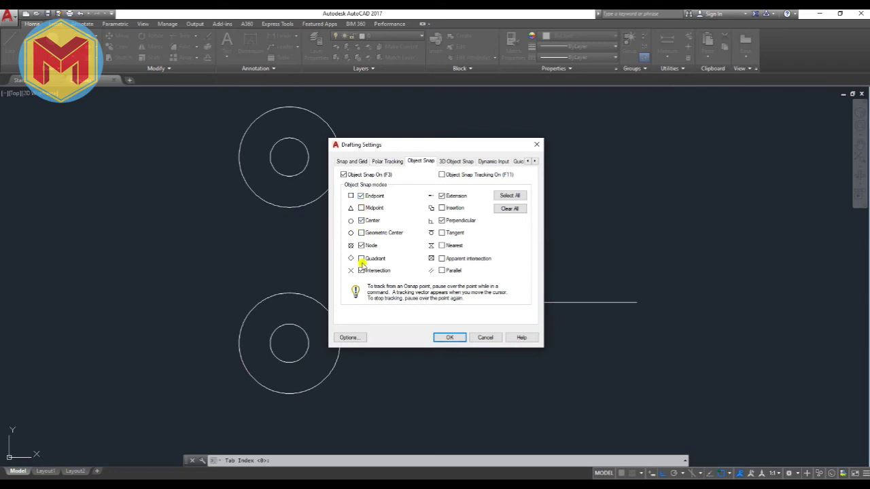
left_click(361, 207)
left_click(443, 222)
left_click(451, 338)
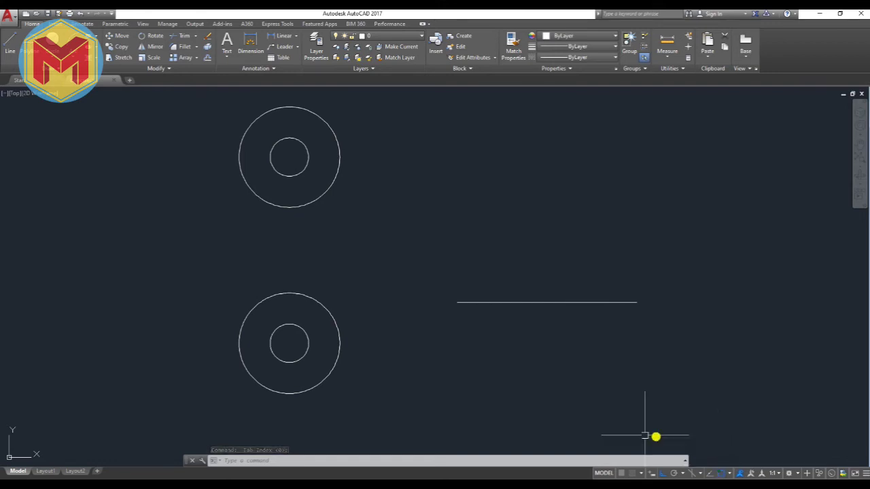
- Erase the stray horizontal line
left_click(538, 375)
left_click(422, 242)
key("Delete")
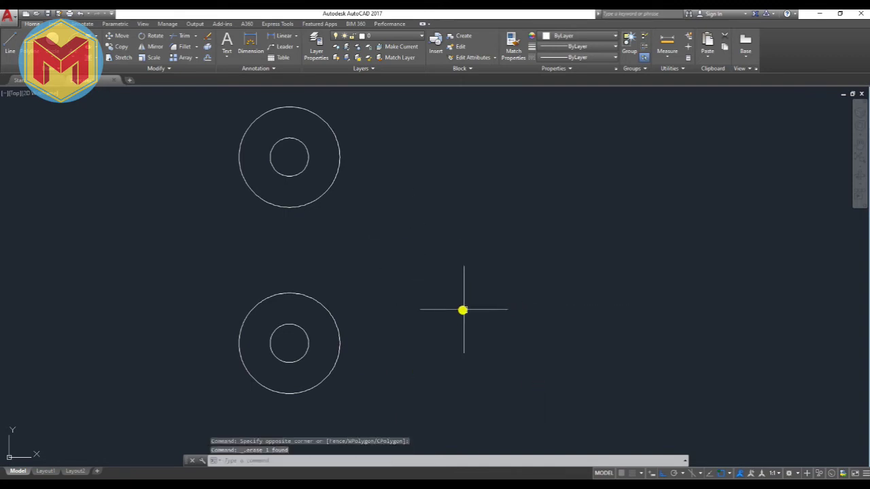
- Draw vertical lines joining the inner circles' left sides and right sides
type("l")
key("Return")
left_click(270, 157)
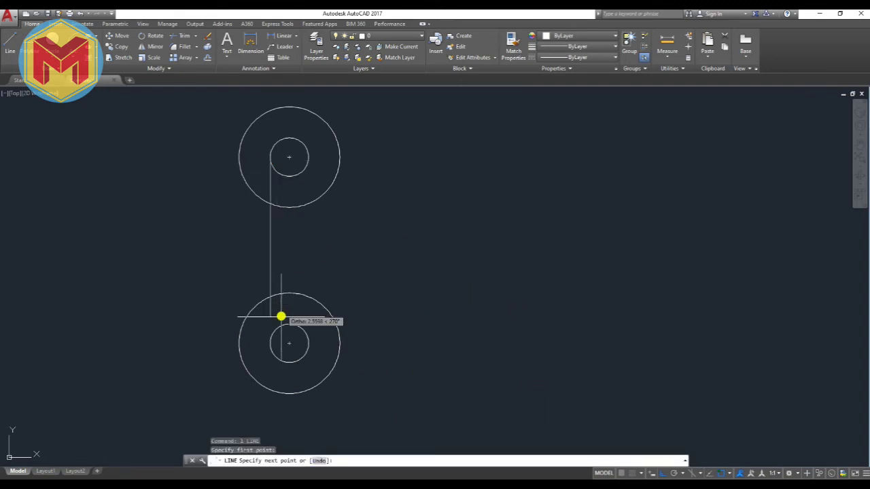
left_click(270, 344)
key("Return")
- Draw vertical lines joining the big circles' left sides and right sides
key("Return")
left_click(310, 159)
left_click(310, 342)
key("Return")
key("Return")
left_click(239, 157)
left_click(238, 344)
key("Return")
key("Return")
left_click(340, 157)
left_click(340, 343)
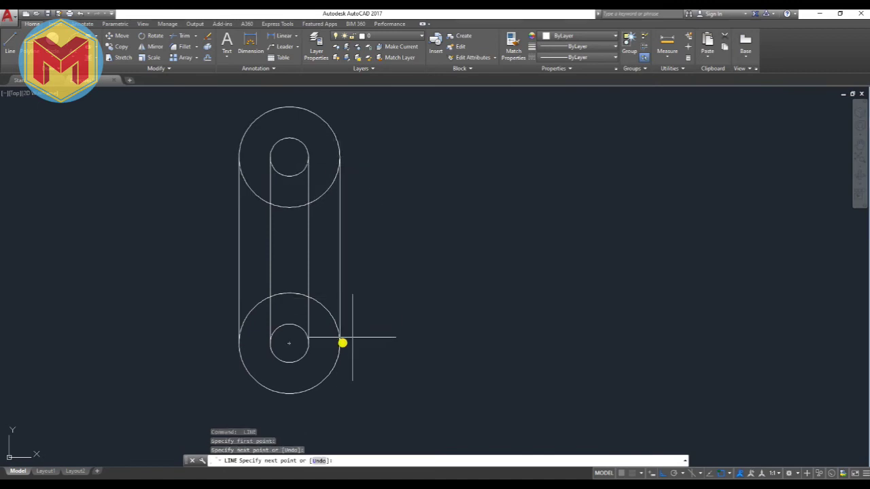
key("Return")
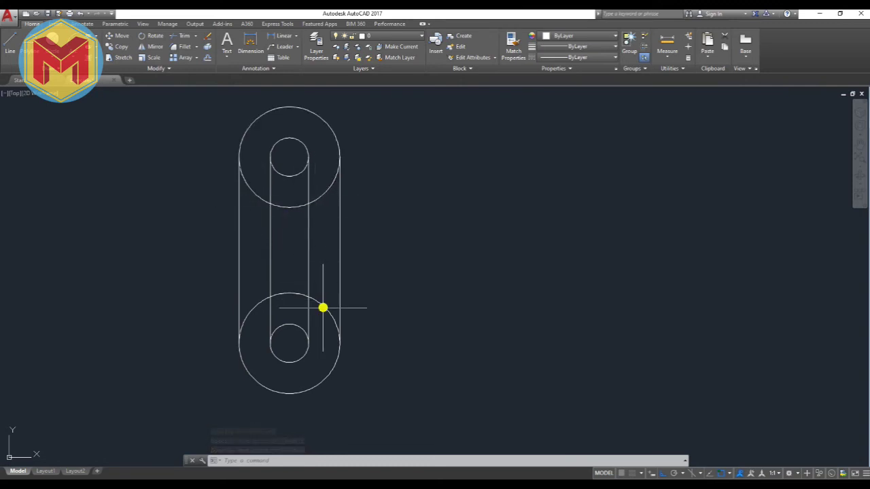
key("alt+Tab")
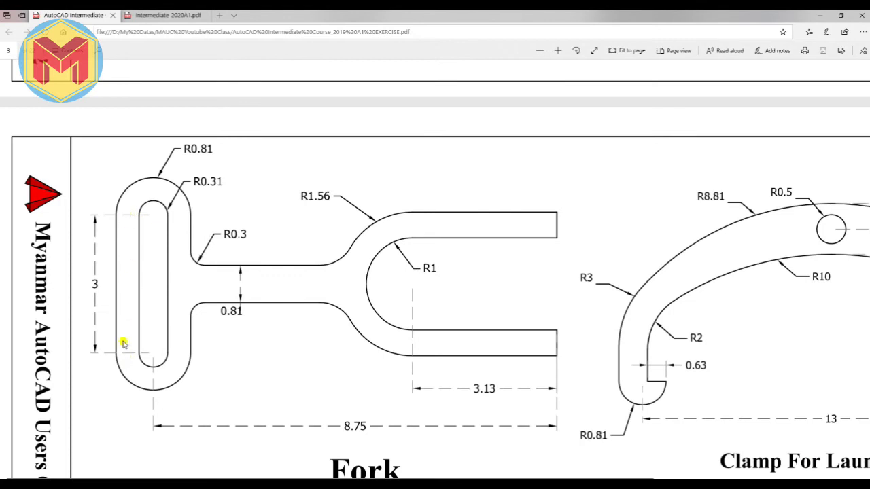
key("alt+Tab")
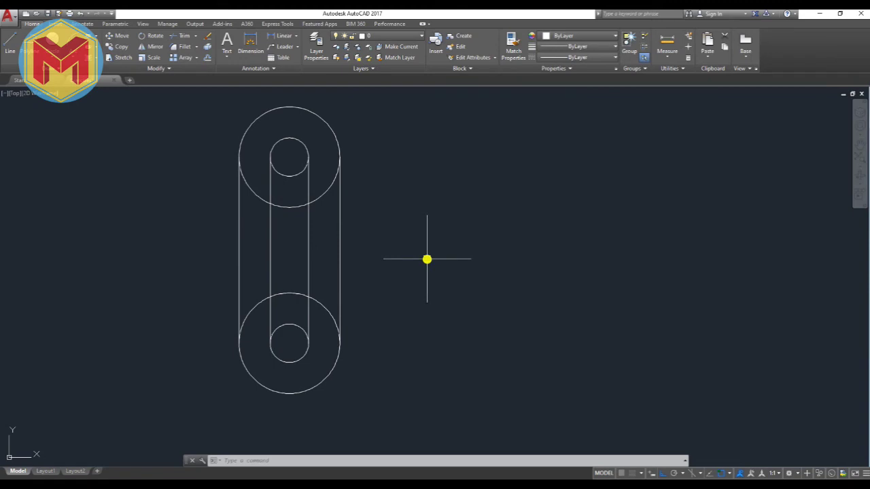
- Trim the big and small circles' arcs inside the slot, leaving two rounded outlines
type("tr")
key("Return")
left_click(258, 187)
left_click(259, 311)
left_click(285, 176)
left_click(288, 205)
left_click(293, 294)
left_click(291, 325)
left_click(321, 307)
left_click(320, 197)
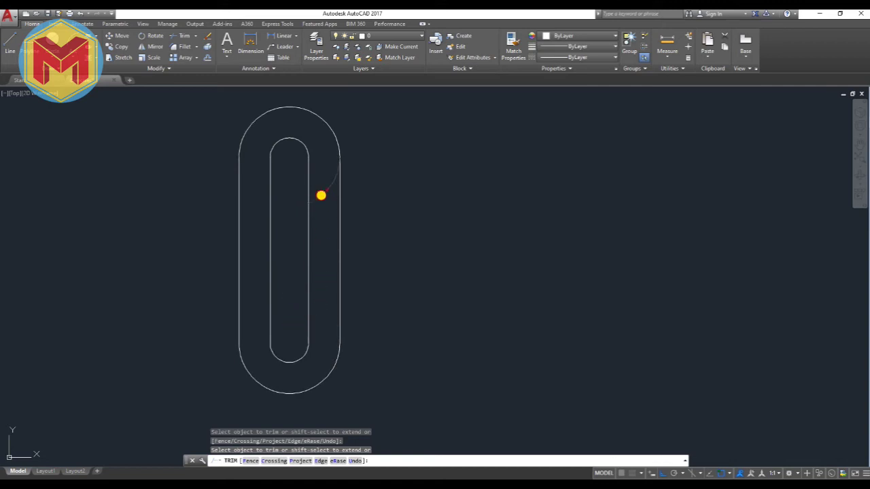
key("Return")
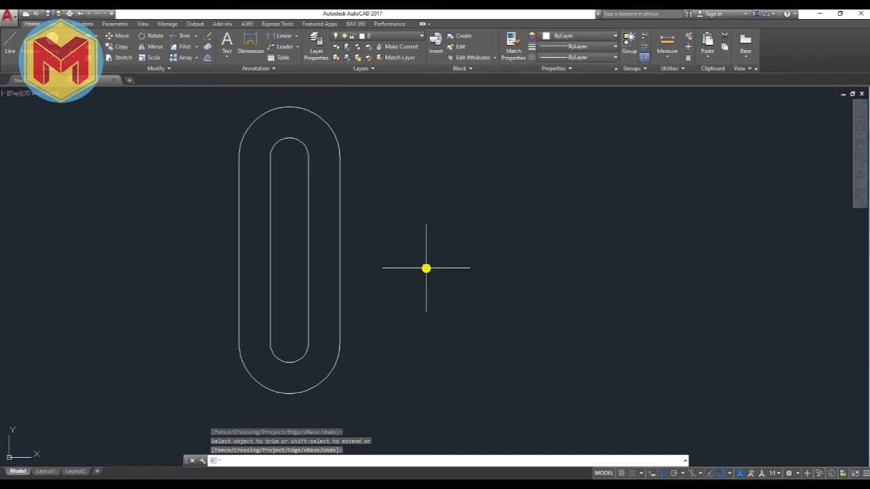
middle_click_drag(292, 266, 278, 274)
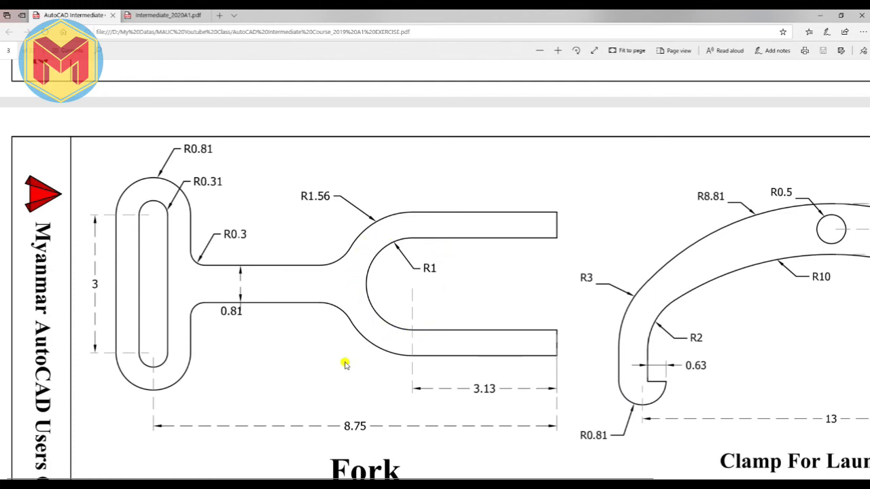
scroll(346, 365, "down", 1)
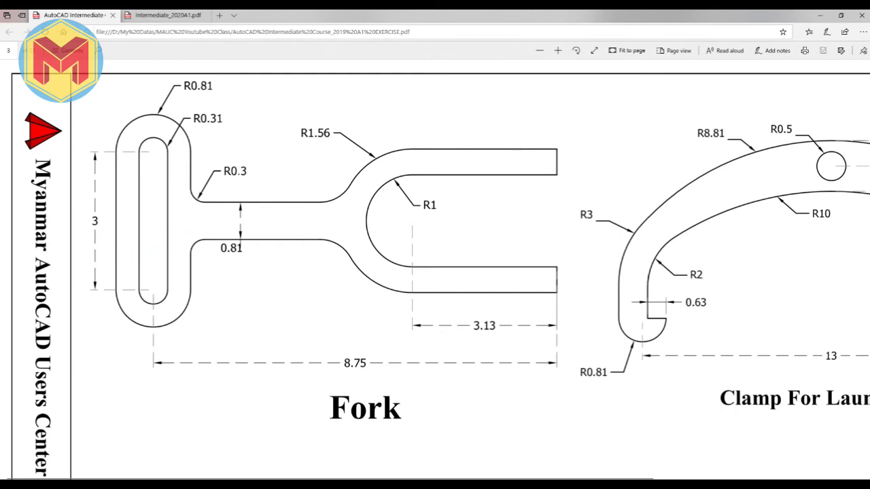
- Copy the Pickbox note to a new position
scroll(408, 245, "down", 5)
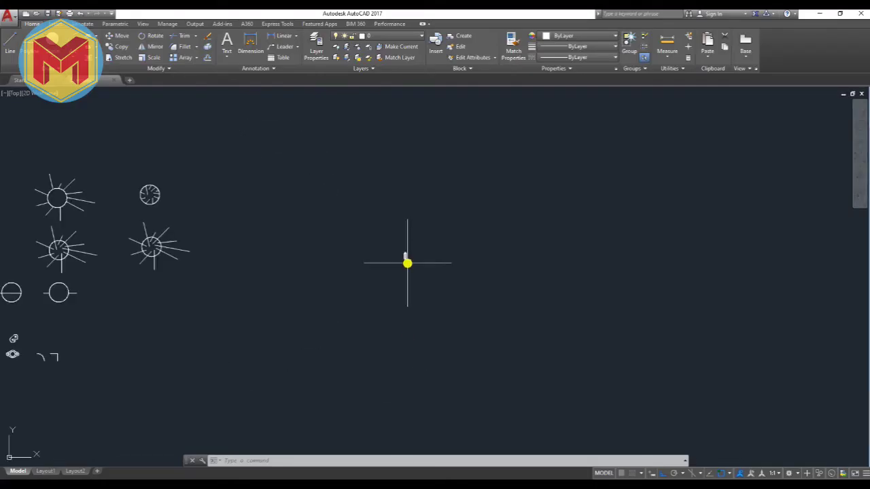
scroll(265, 300, "up", 5)
scroll(213, 340, "up", 3)
scroll(257, 284, "up", 3)
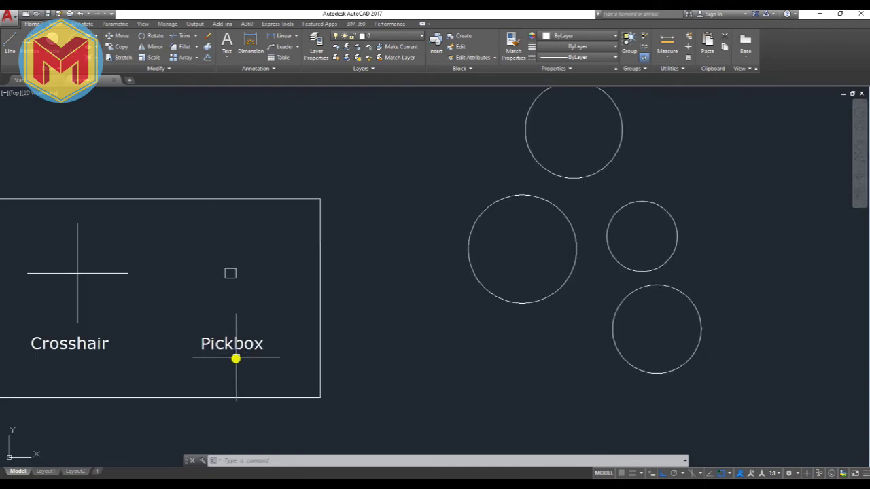
type("co")
key("Return")
left_click(225, 309)
scroll(225, 309, "down", 4)
middle_click_drag(245, 307, 284, 285)
left_click(284, 284)
scroll(259, 295, "up", 5)
middle_click_drag(262, 333, 396, 282)
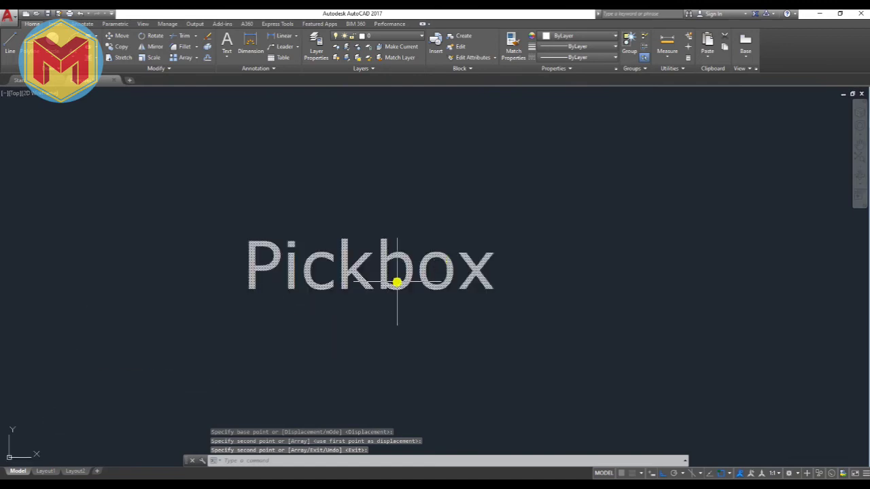
- Change the Pickbox text to 'cal'
double_click(396, 285)
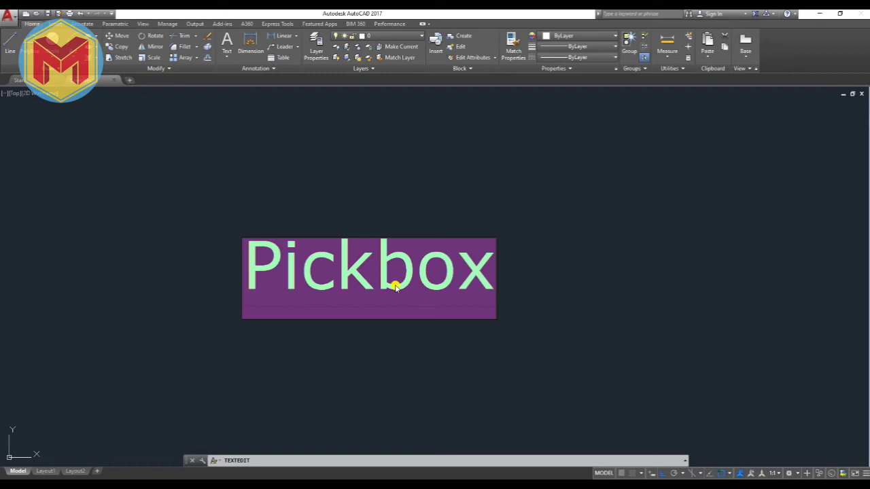
type("cal")
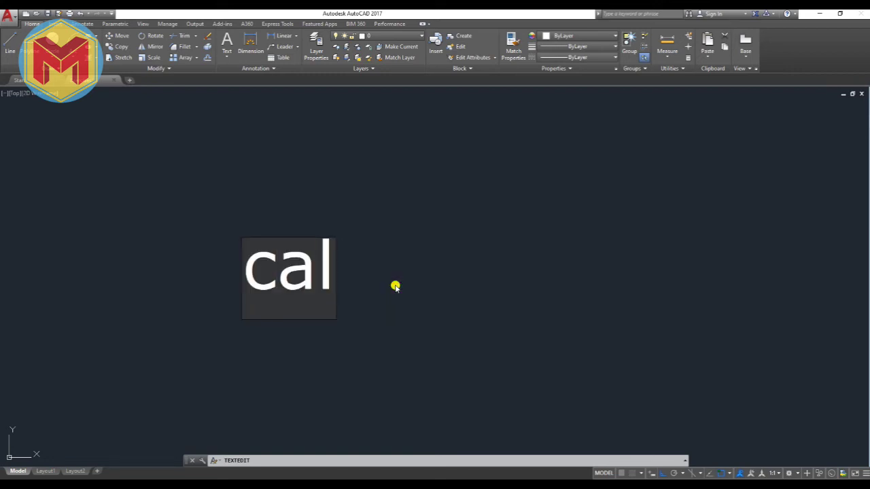
key("Escape")
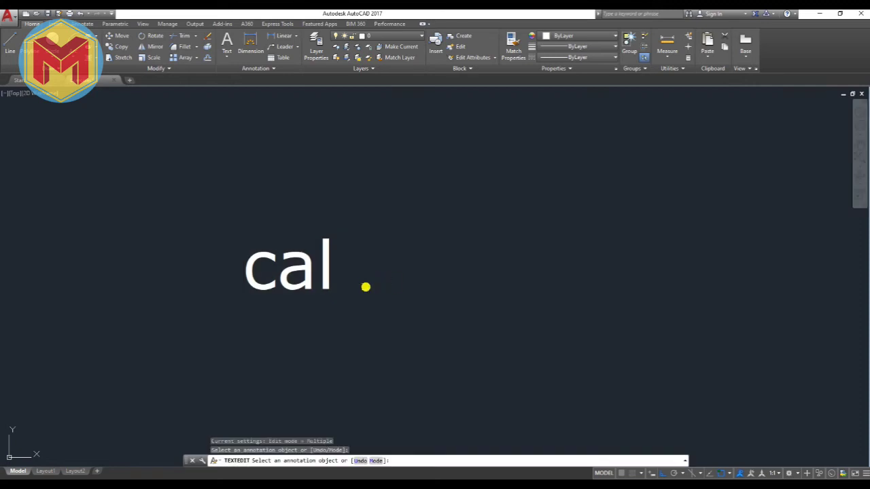
key("Escape")
left_click(334, 285)
- Copy 'cal' just below and change the copy to 'Ctrl+8'
type("co")
key("Return")
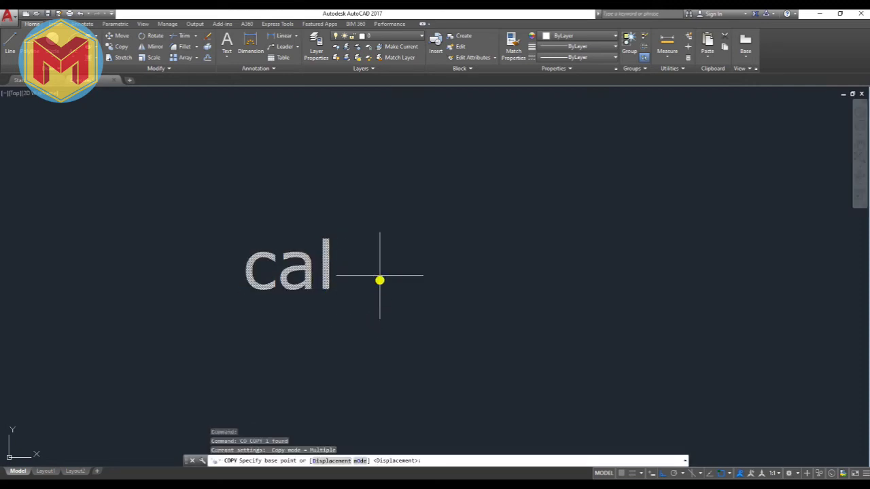
left_click(379, 271)
left_click(379, 358)
key("Return")
double_click(296, 369)
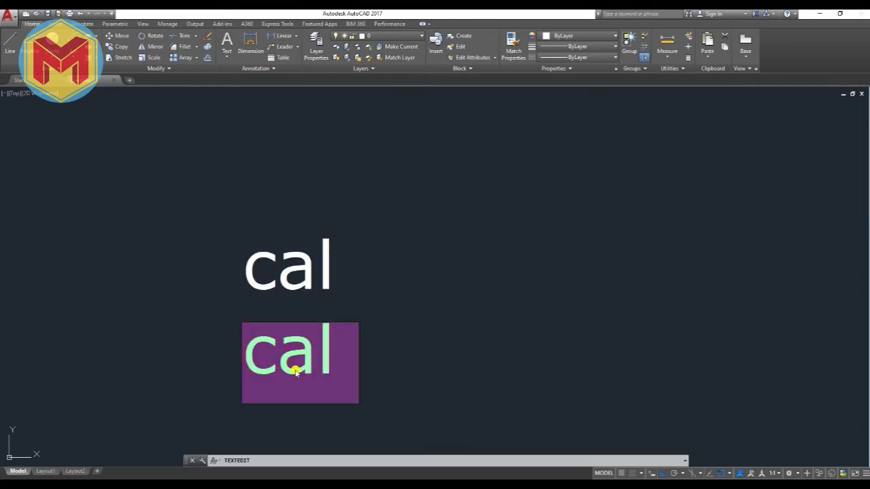
type("Ctrl")
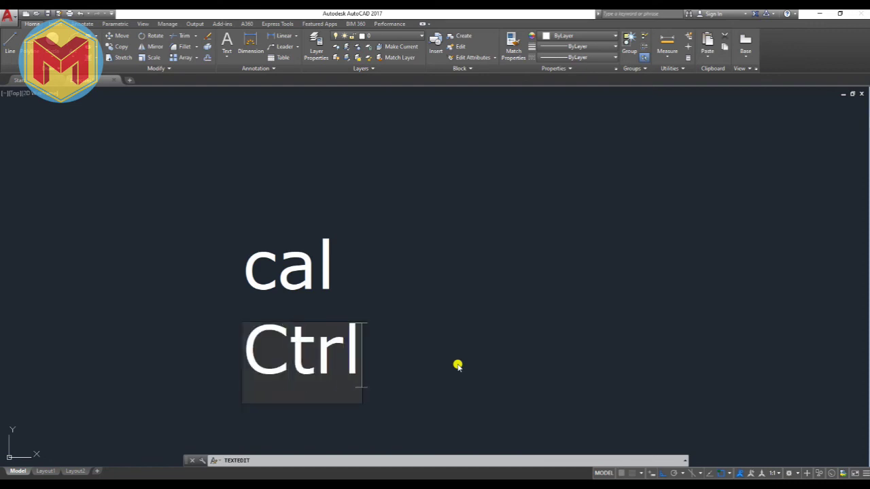
type("+8")
left_click(589, 311)
key("Escape")
- Draw a rectangle framing both the cal and Ctrl+8 notes
scroll(570, 280, "down", 2)
type("rec")
key("Return")
left_click(588, 236)
left_click(333, 359)
scroll(472, 383, "up", 2)
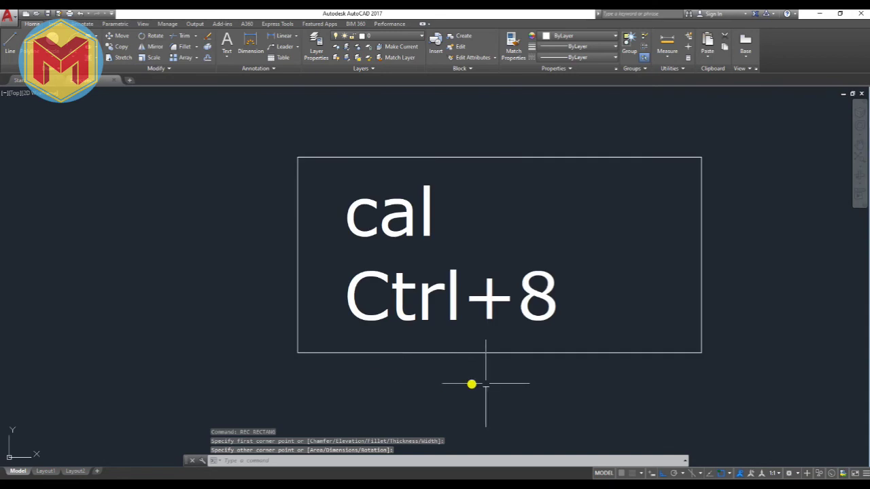
scroll(498, 399, "up", 1)
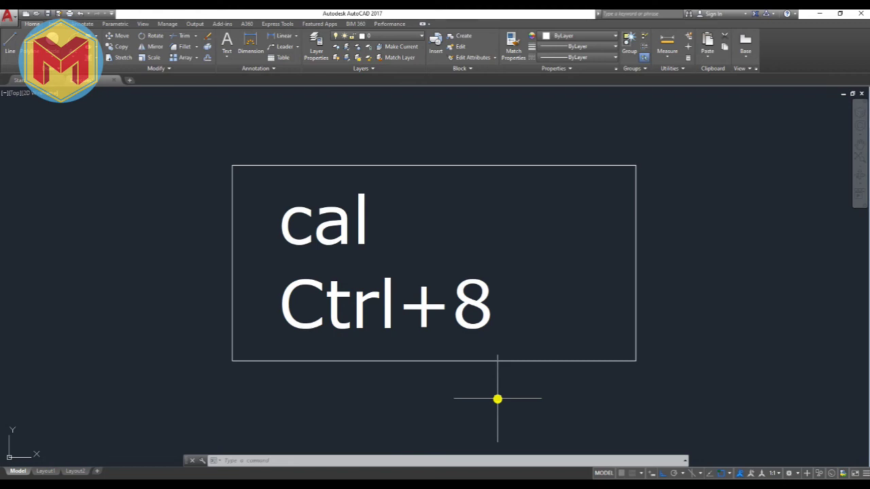
- Compare the notes with the Fork exercise PDF and return to the drawing
key("alt+Tab")
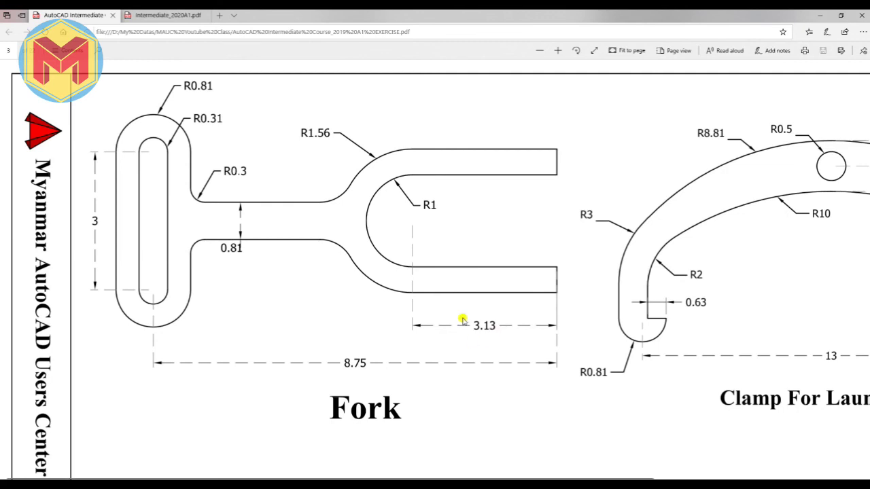
key("alt+Tab")
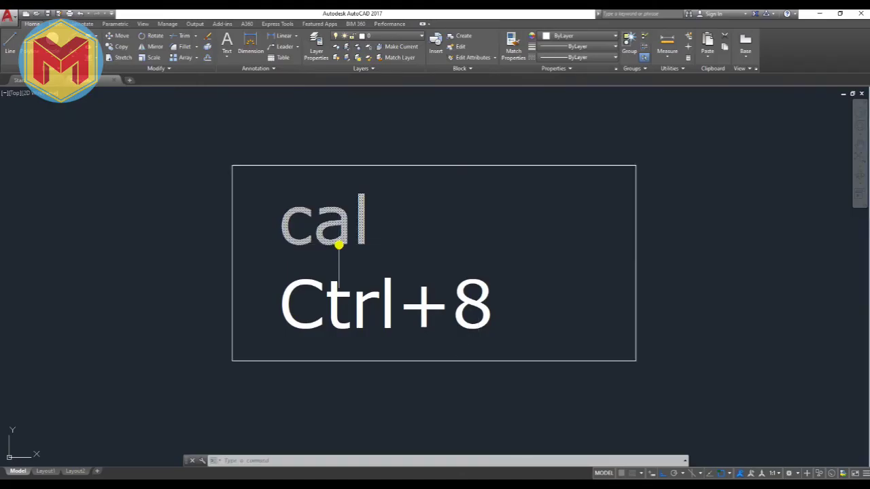
left_click(288, 256)
scroll(313, 234, "up", 4)
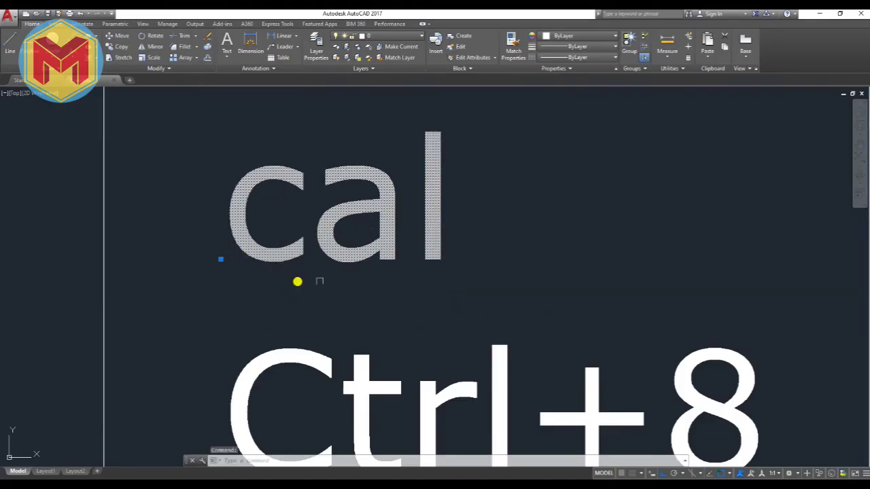
key("Escape")
key("Escape")
scroll(337, 281, "down", 2)
- Use CAL to compute 8.75-3.13 = 5.62, then check the Fork PDF dimensions
type("cal")
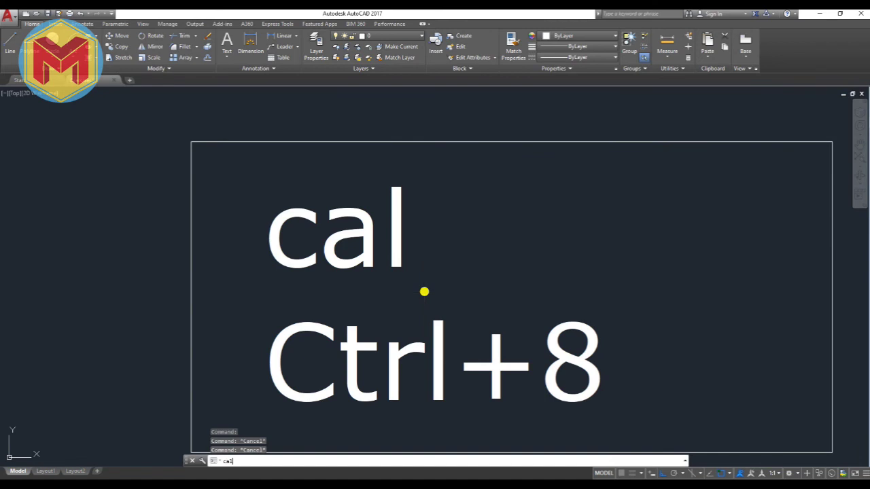
key("Return")
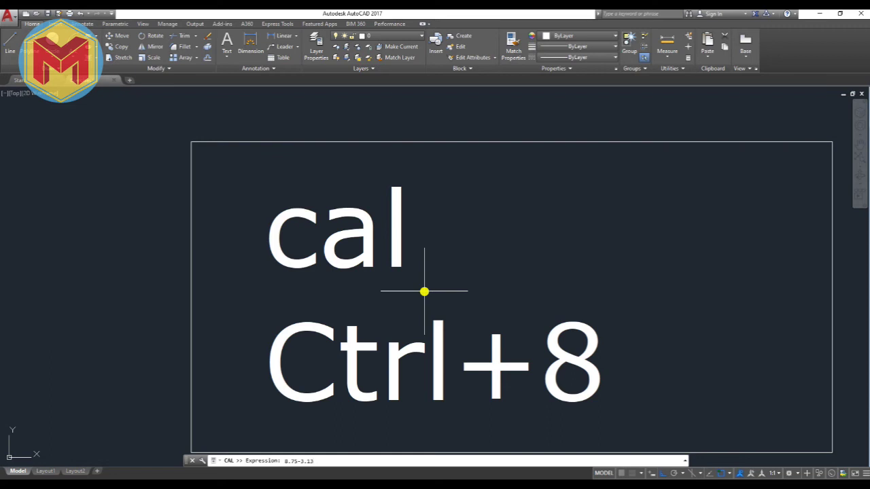
key("Return")
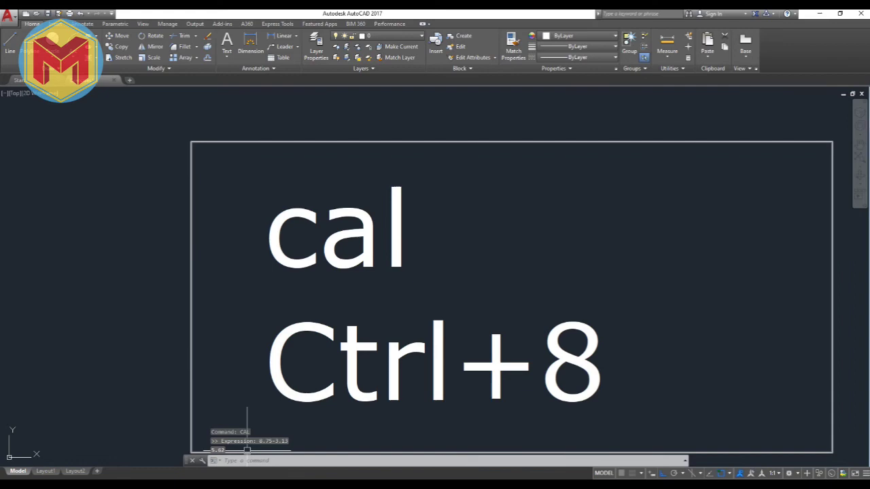
key("alt+Tab")
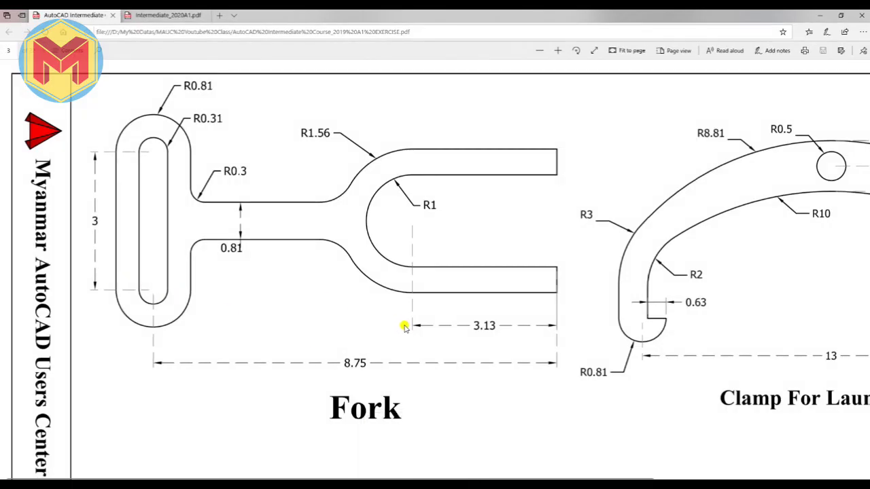
key("alt+Tab")
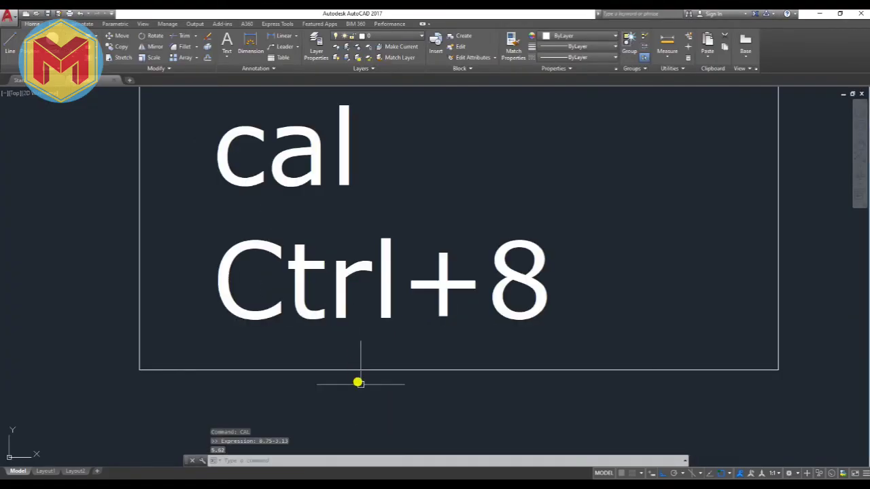
key("ctrl+8")
key("ctrl+8")
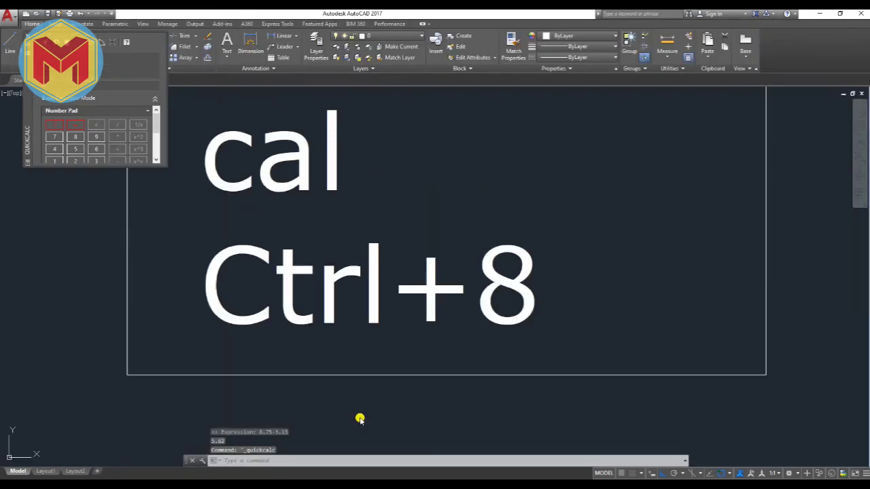
left_click_drag(34, 103, 534, 197)
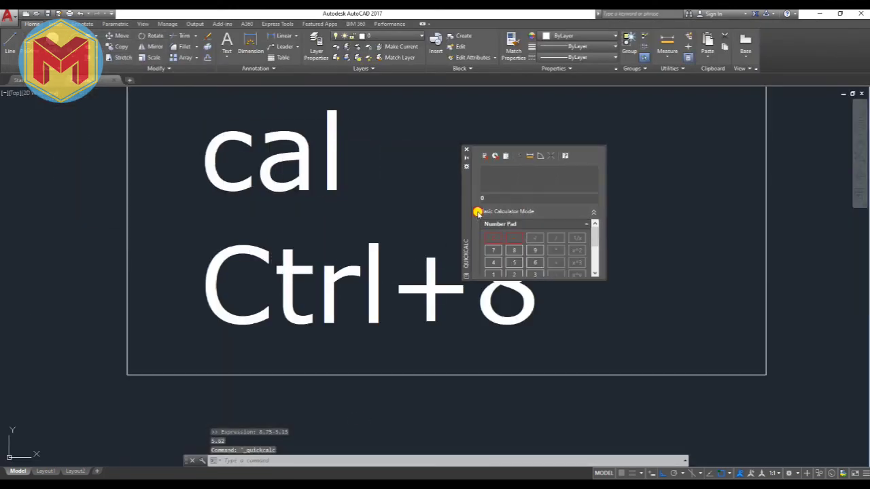
left_click_drag(571, 253, 579, 365)
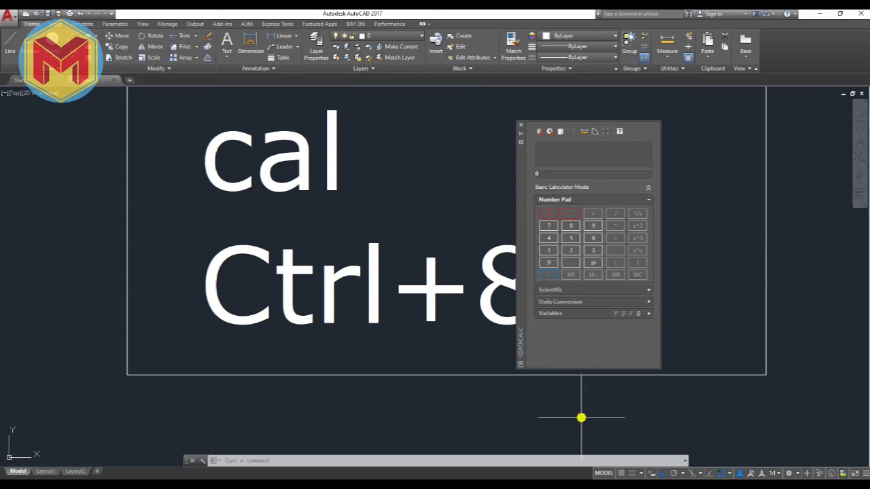
key("super")
key("super")
key("super")
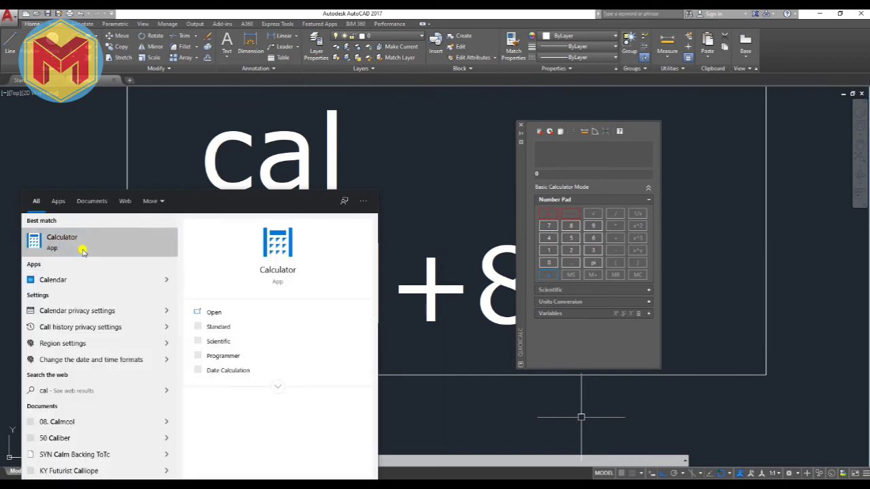
left_click(82, 251)
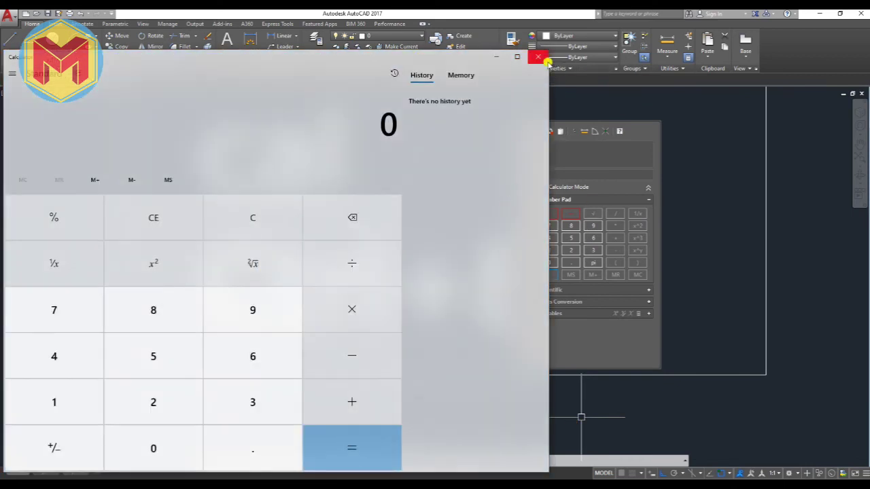
left_click(537, 57)
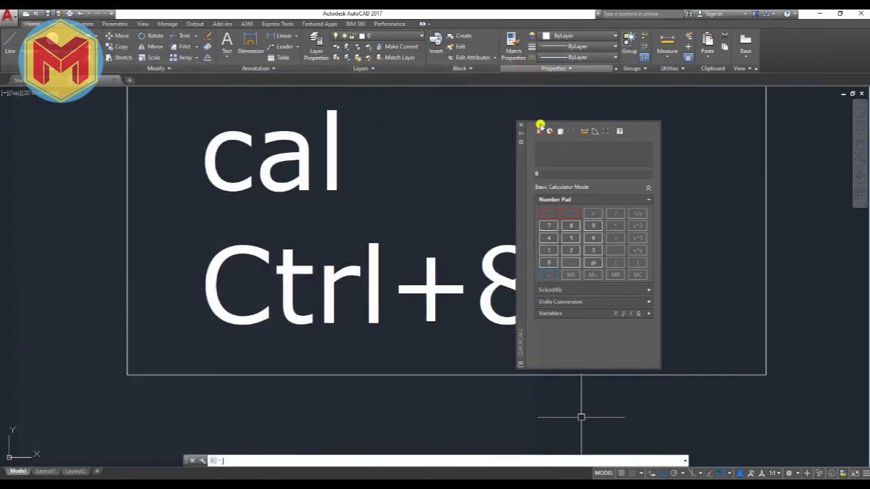
left_click_drag(518, 208, 537, 202)
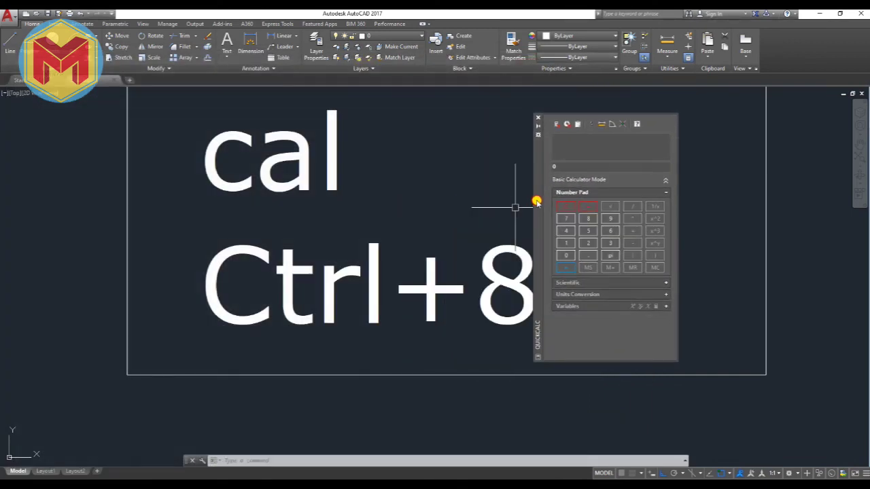
mouse_move(537, 265)
left_mouse_down()
mouse_move(476, 252)
mouse_move(395, 253)
left_mouse_up()
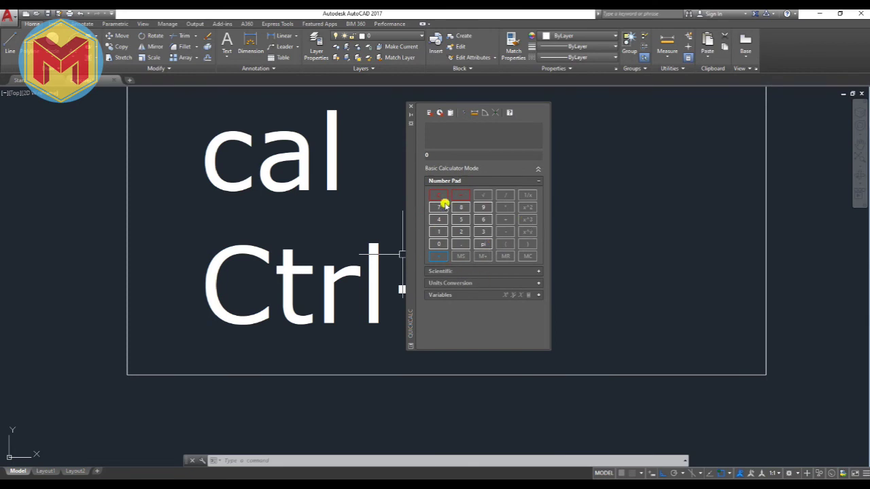
left_click(539, 272)
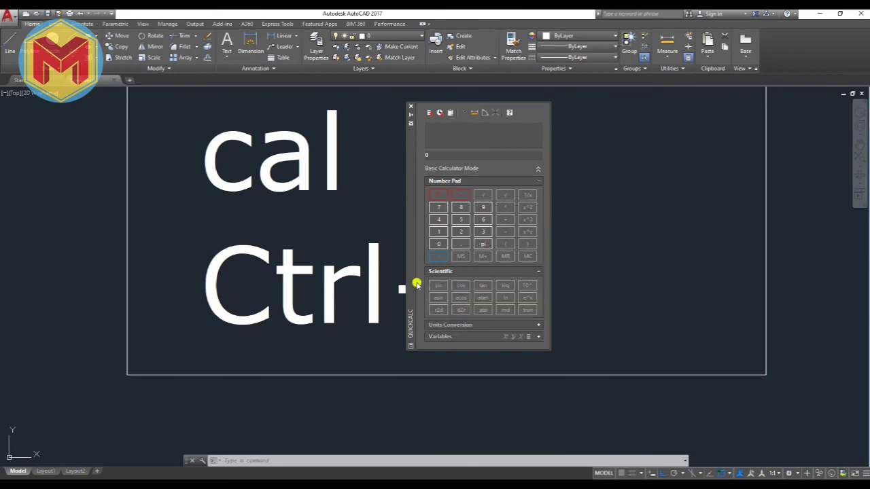
left_click(537, 272)
left_click(535, 284)
left_click(539, 283)
left_click_drag(409, 278, 377, 294)
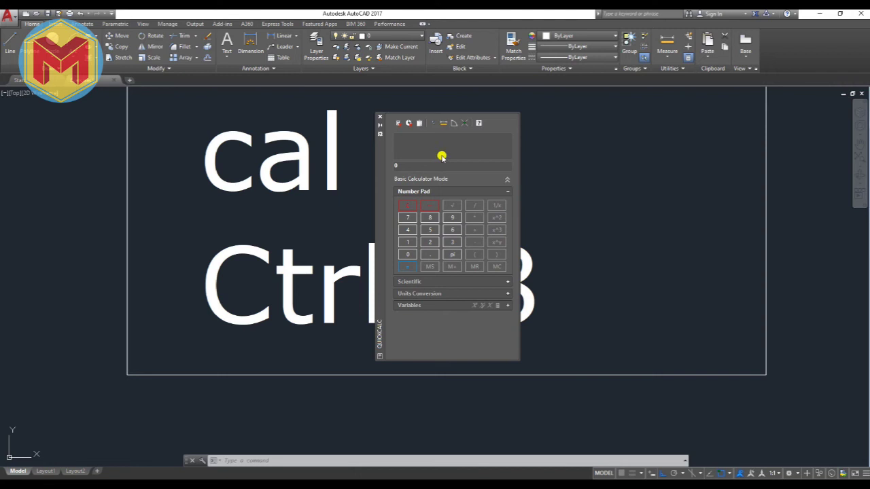
left_click(433, 217)
key("Return")
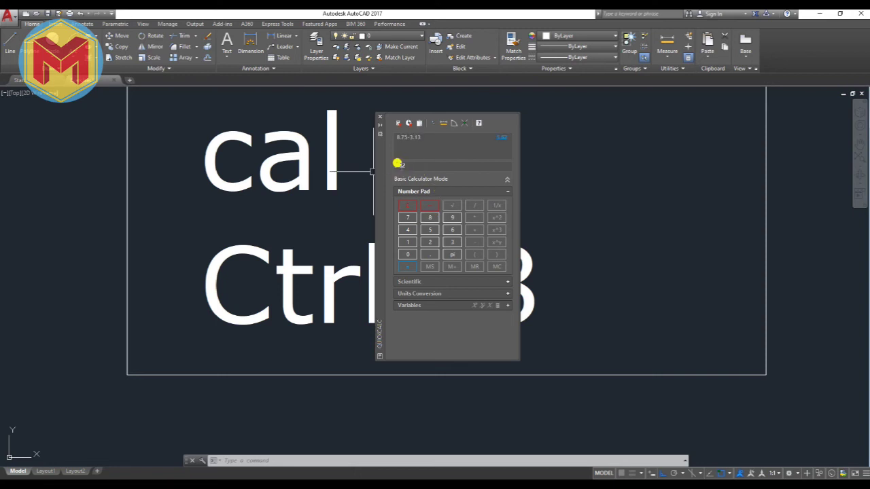
- Close QuickCalc, select the two notes, and review the 5.62 result in the F2 history
left_click(380, 117)
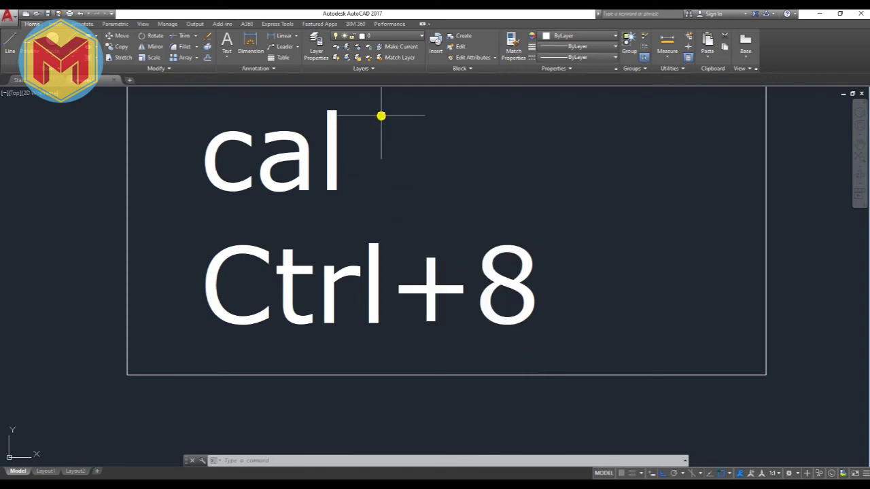
left_click(337, 155)
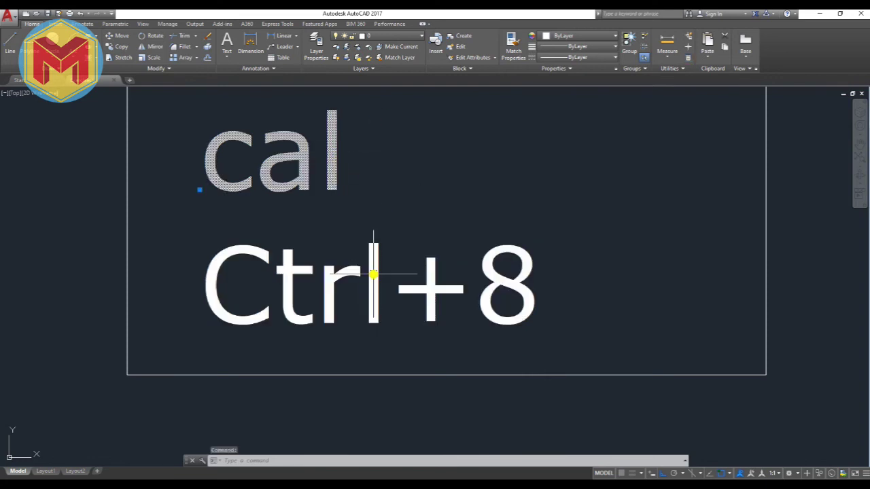
left_click(370, 277)
key("F2")
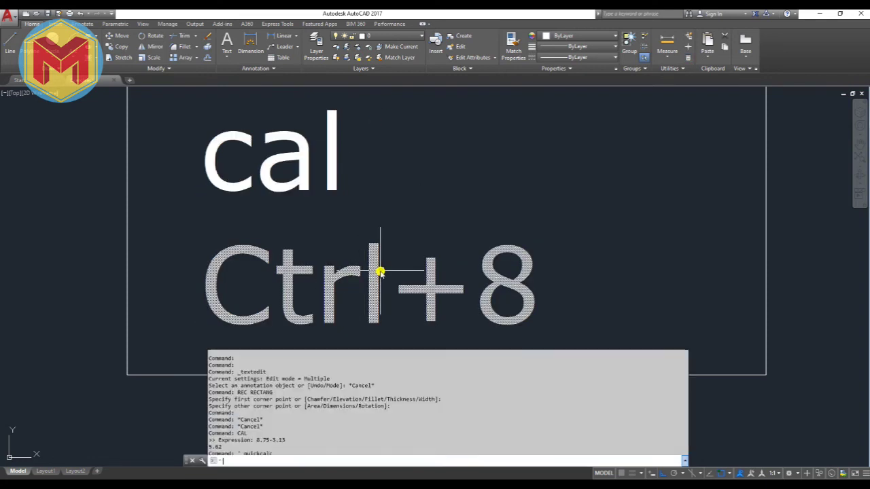
left_click_drag(224, 417, 185, 418)
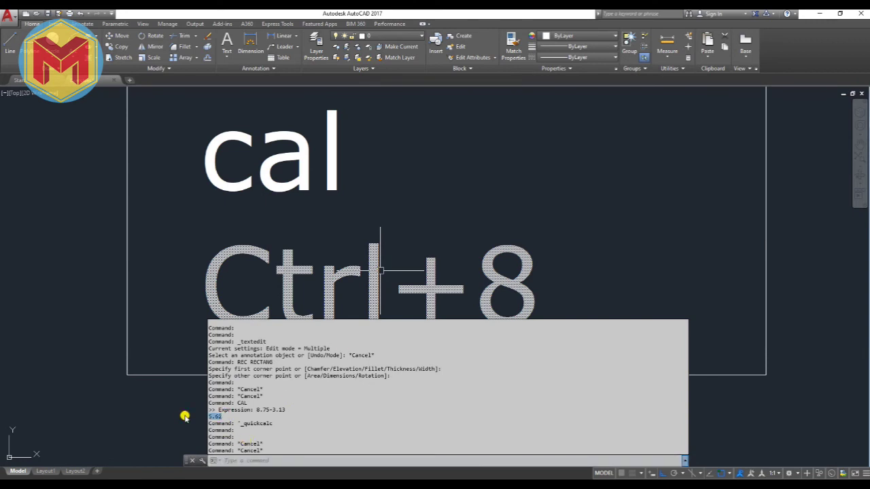
key("Escape")
- Zoom and pan to the slot outline and compare it with the Fork sheet
scroll(237, 361, "down", 8)
scroll(289, 367, "down", 1)
scroll(295, 387, "down", 5)
middle_click_drag(418, 322, 306, 324)
scroll(233, 346, "down", 3)
scroll(462, 317, "up", 3)
scroll(490, 286, "up", 5)
middle_click_drag(490, 286, 359, 379)
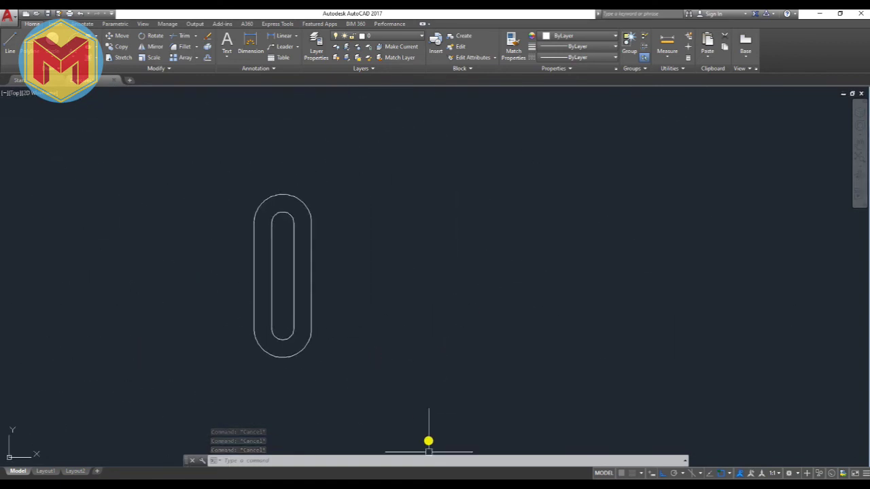
key("alt+Tab")
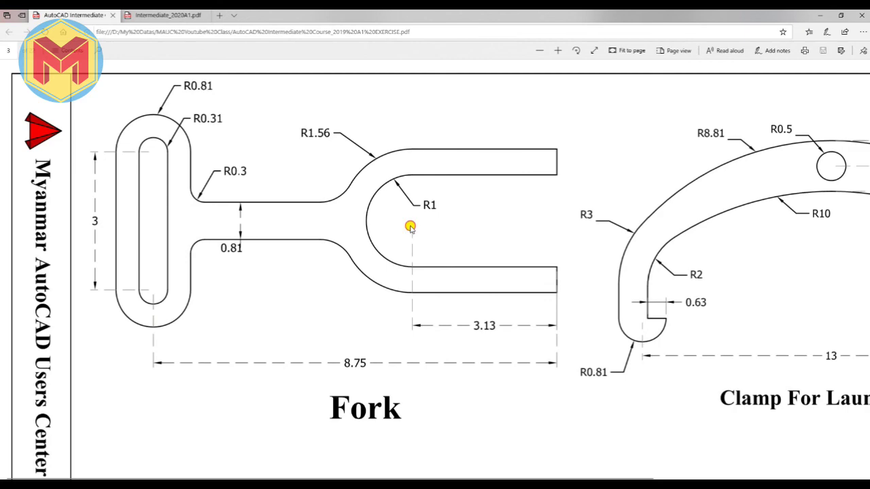
key("alt+Tab")
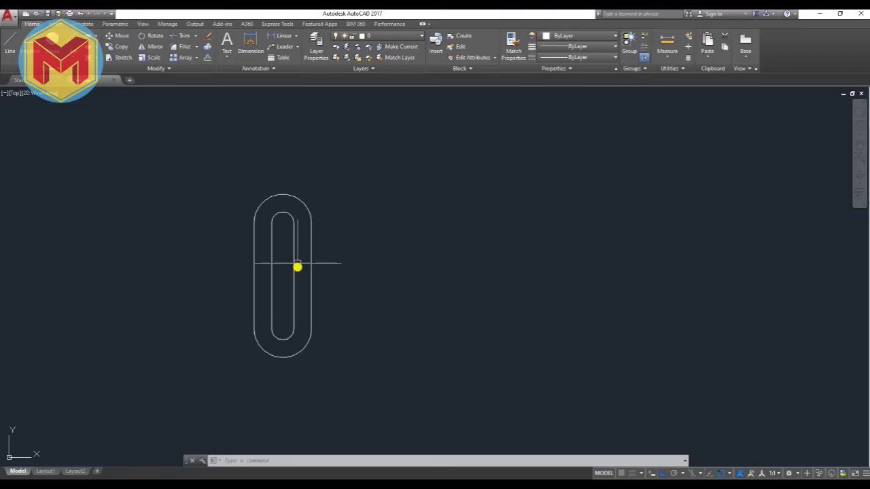
scroll(285, 236, "up", 4)
scroll(281, 206, "down", 2)
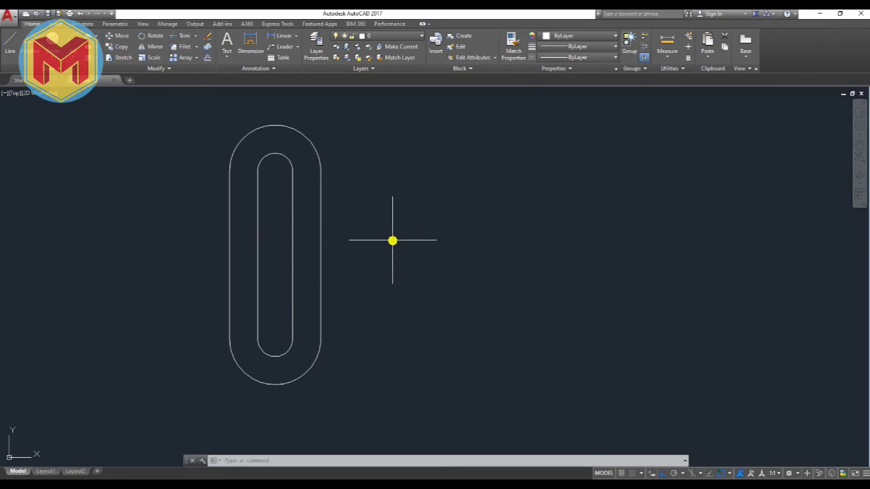
- Draw a vertical centre line joining the upper and lower inner arc centres
type("l")
key("Return")
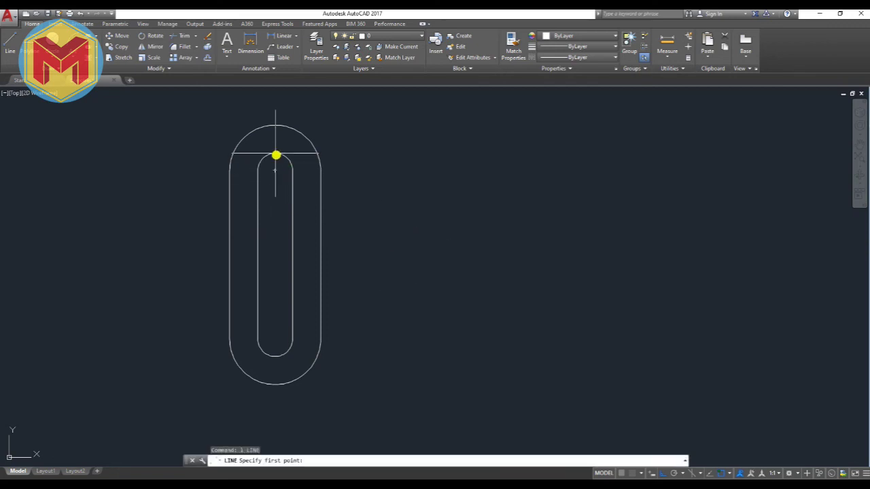
left_click(275, 170)
left_click(276, 339)
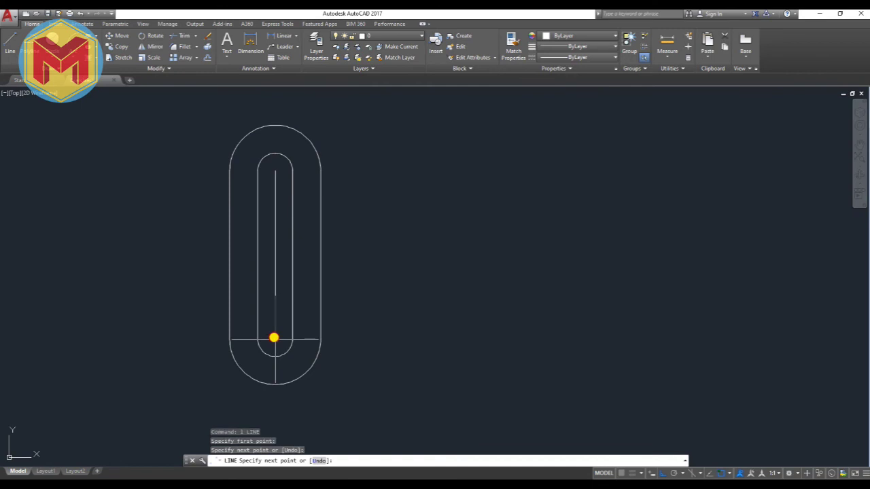
key("Return")
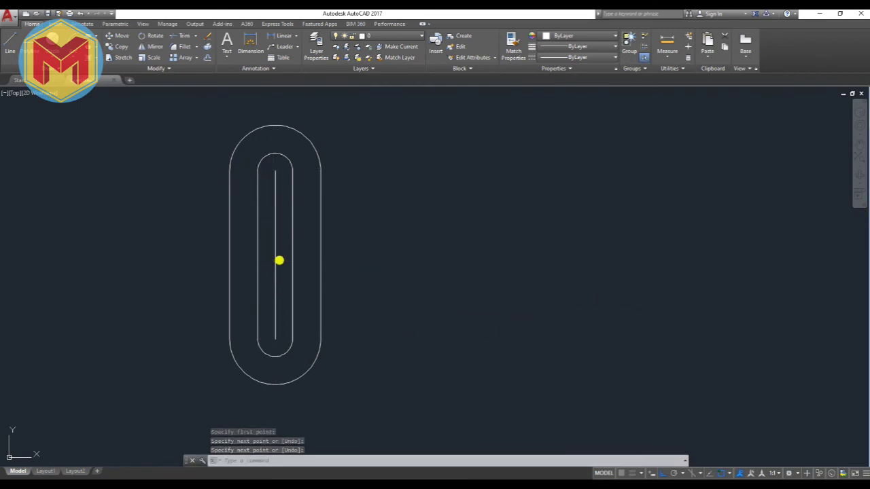
- Draw a 5.62-long horizontal line right from the centre line's midpoint and check it
key("l")
key("Return")
left_click(274, 255)
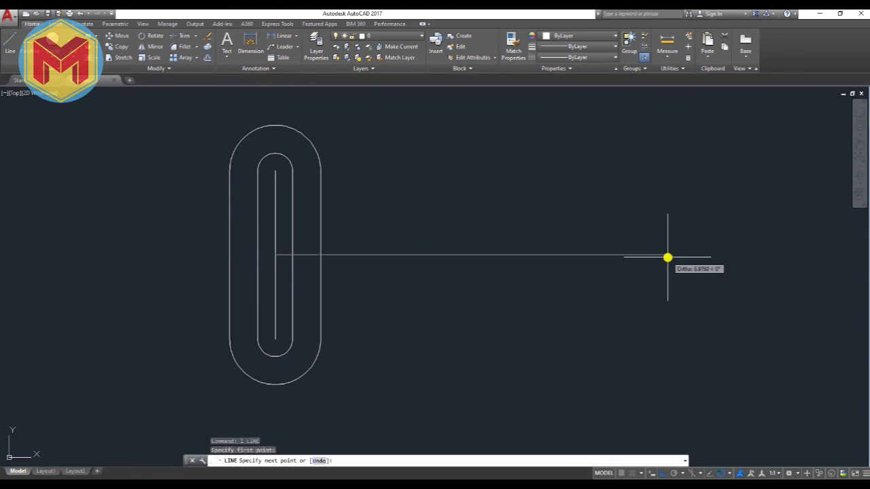
type("5.62")
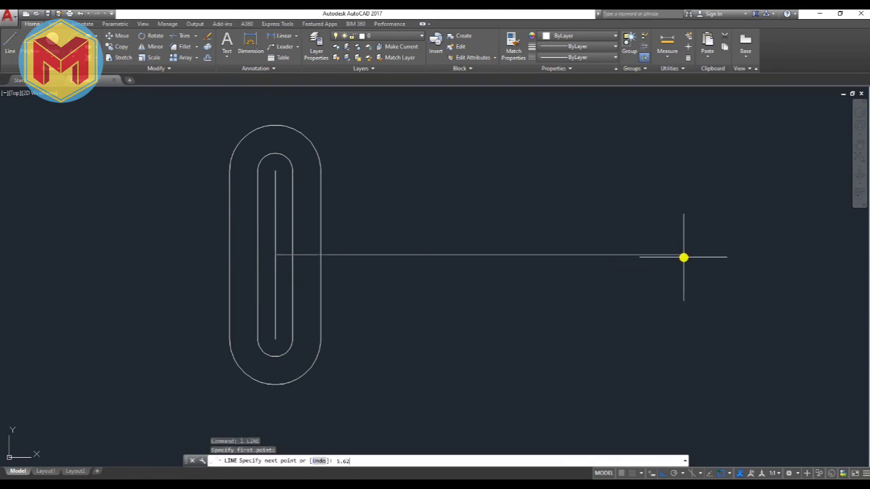
key("Return")
key("Return")
left_click(466, 239)
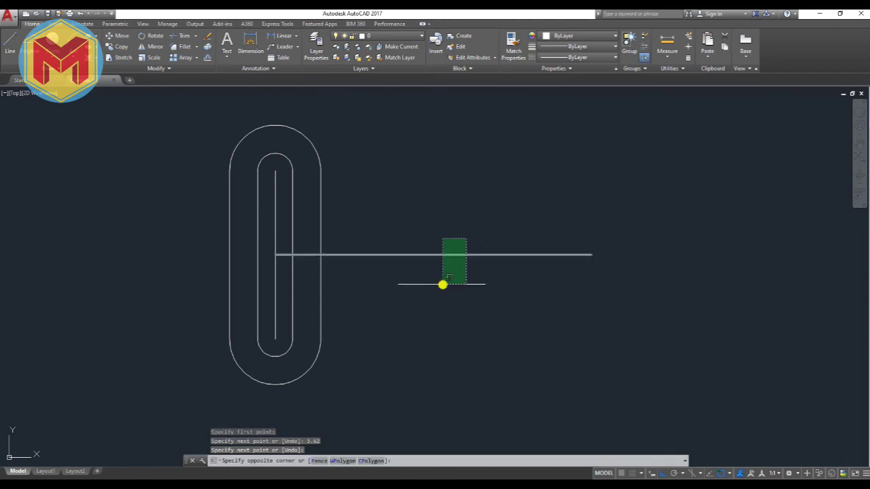
left_click(443, 285)
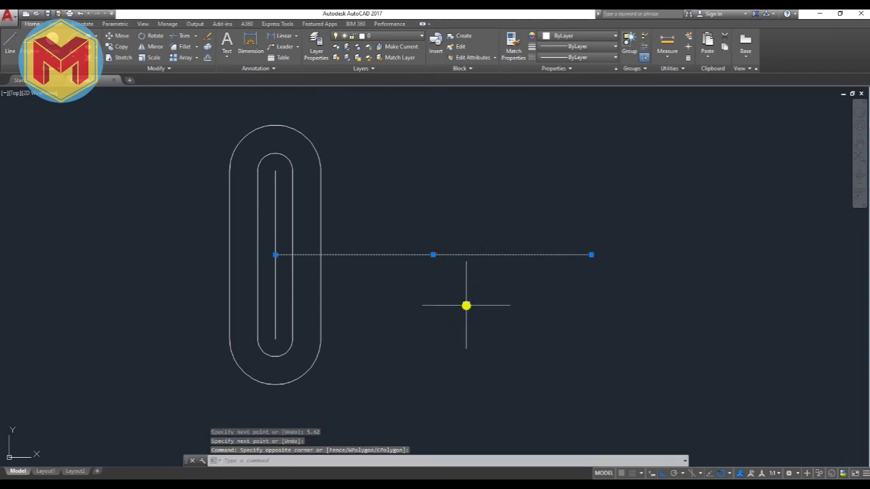
key("Escape")
left_click(439, 476)
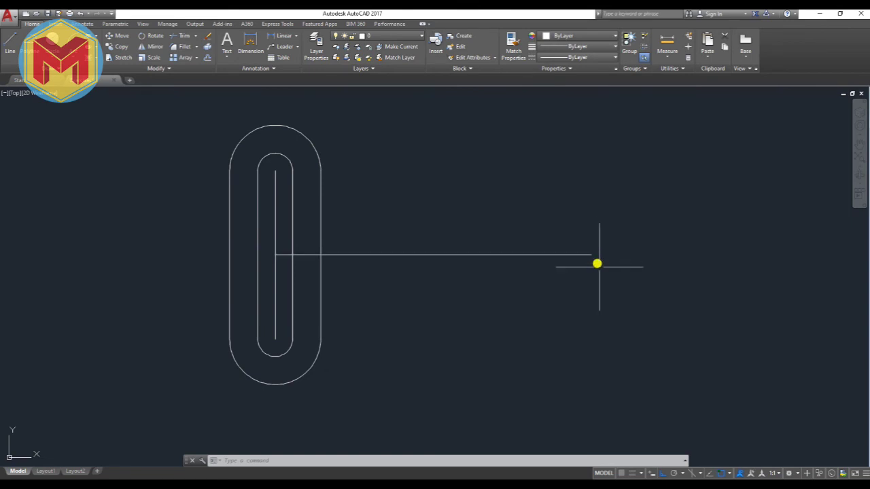
- Draw a radius 1 circle centred on the horizontal line's right end
left_click(581, 255)
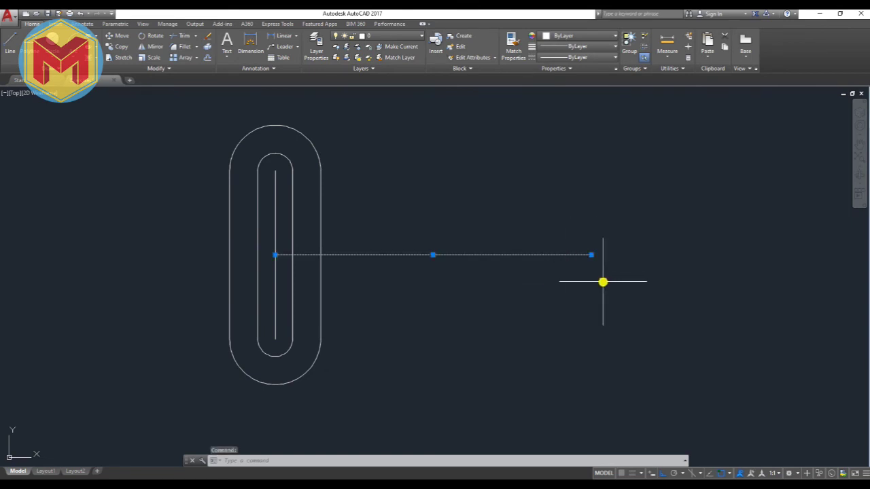
key("Escape")
middle_click_drag(602, 282, 540, 283)
type("c")
key("Return")
left_click(535, 257)
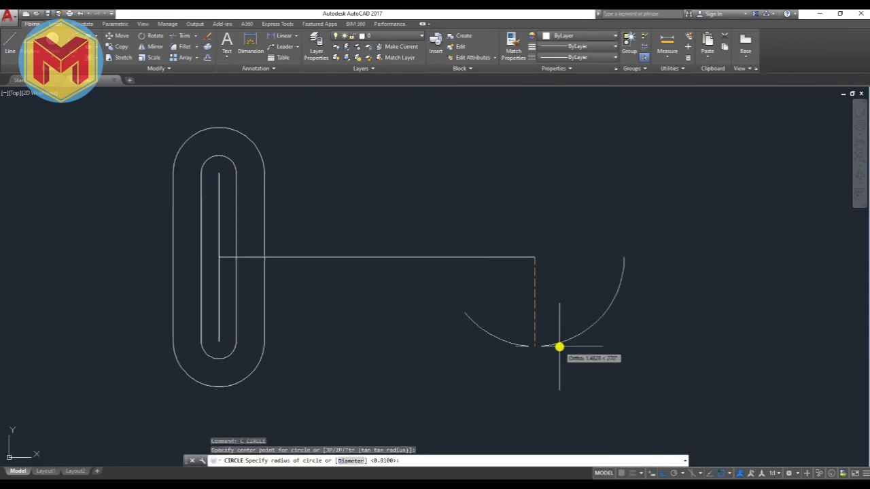
type("1")
key("Return")
- After checking the Fork sheet, add a concentric radius 1.56 circle at the same centre
key("alt+Tab")
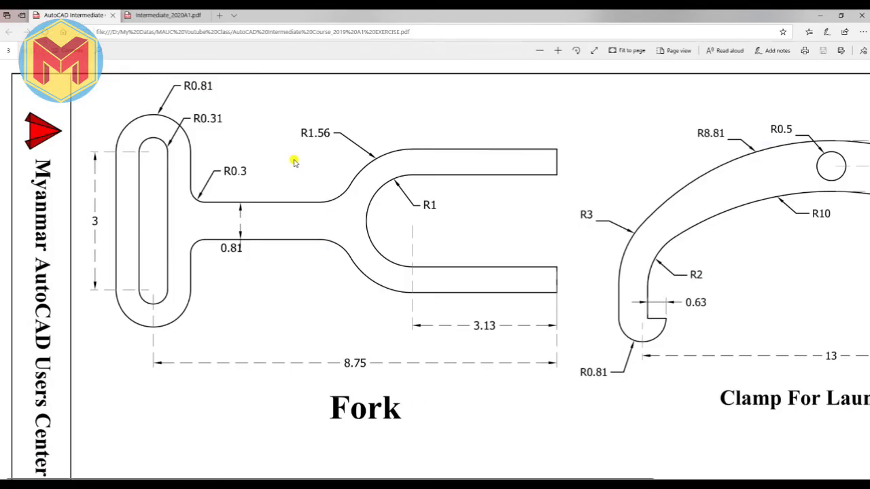
key("alt+Tab")
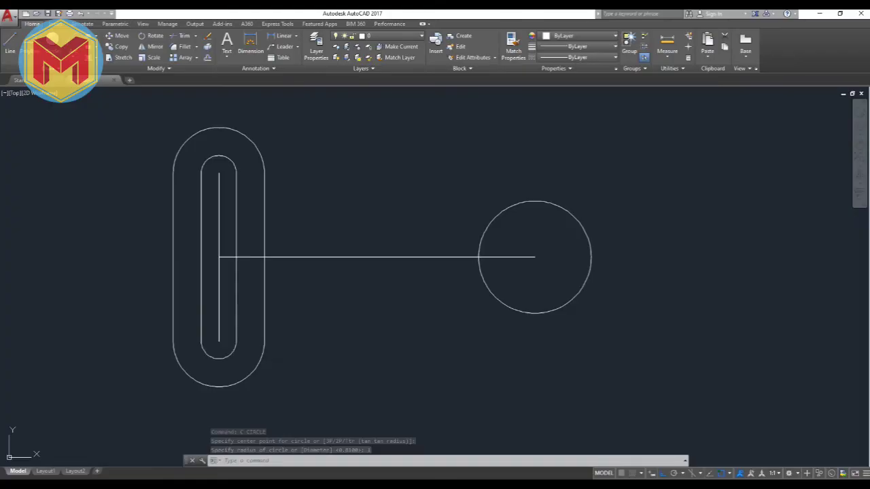
type("c")
key("Return")
left_click(534, 257)
type("1")
key("Return")
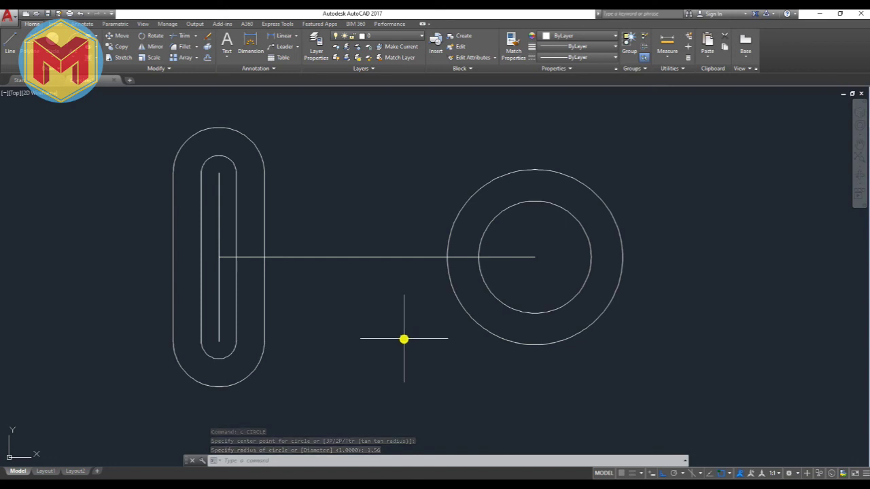
- Erase the slot's vertical centre line and bring the Fork sheet back up
left_click(219, 309)
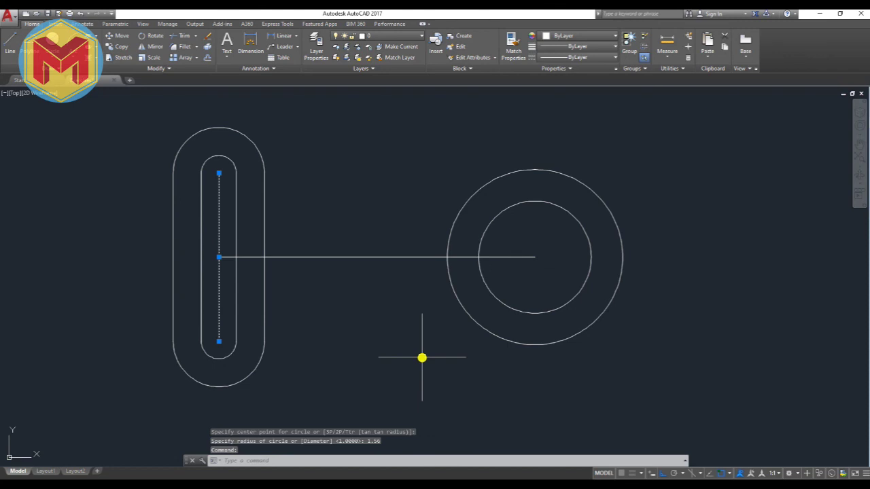
key("Delete")
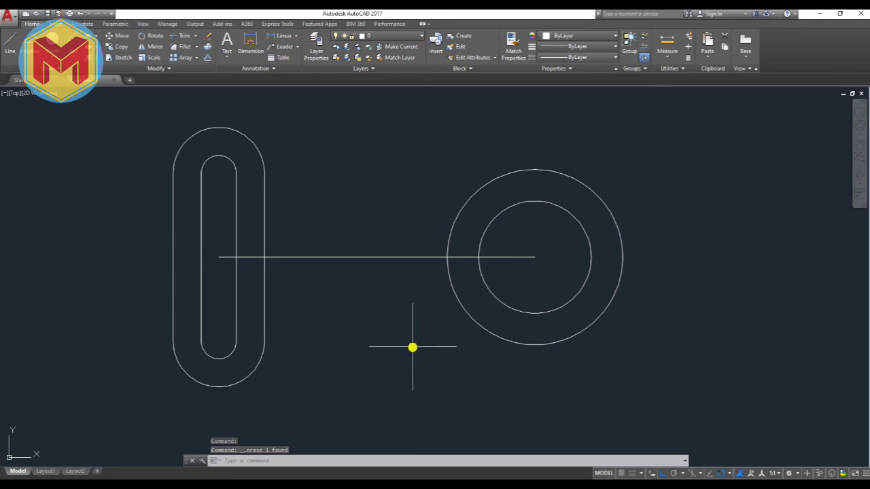
key("alt+Tab")
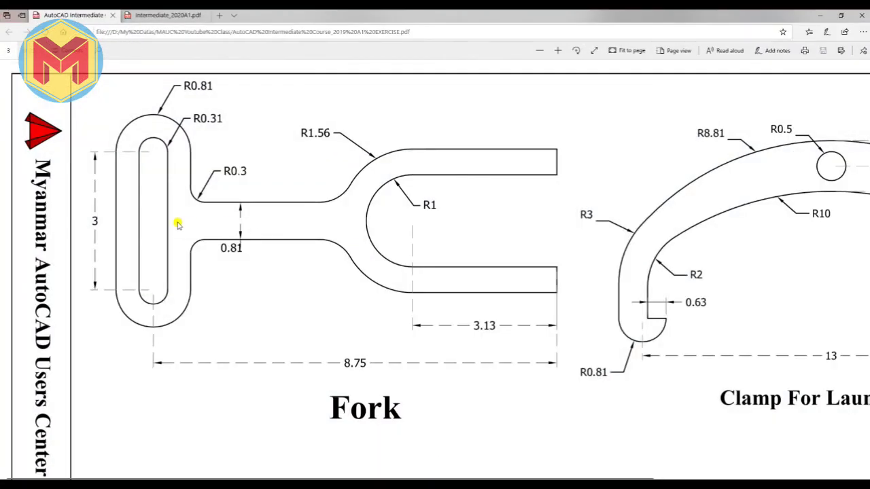
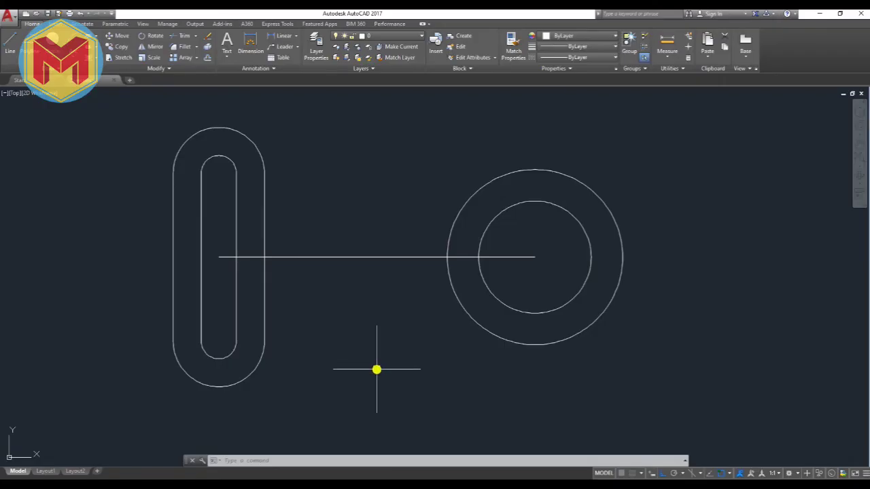
- Compute half the 0.81 shank width (0.405) with the CAL calculator
type("cal")
key("Return")
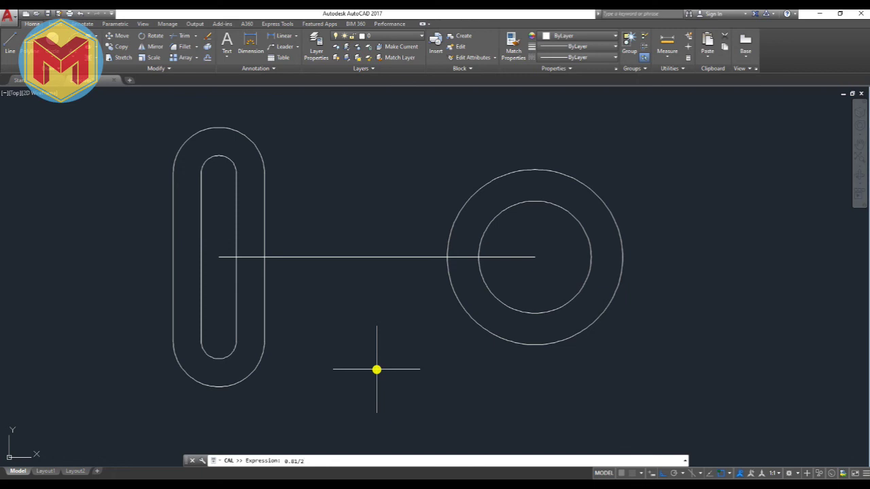
key("Return")
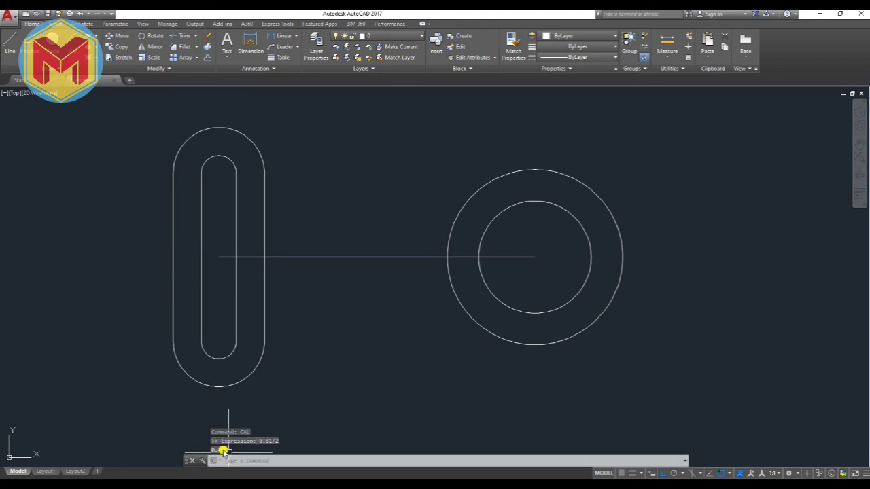
left_click_drag(388, 307, 369, 231)
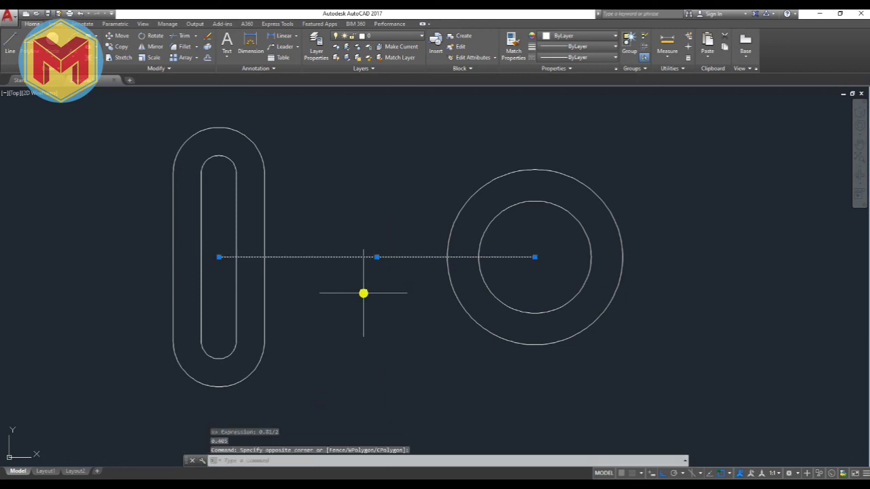
key("Escape")
key("Escape")
- Copy the horizontal centre line 0.405 above and 0.405 below itself
type("co")
key("Return")
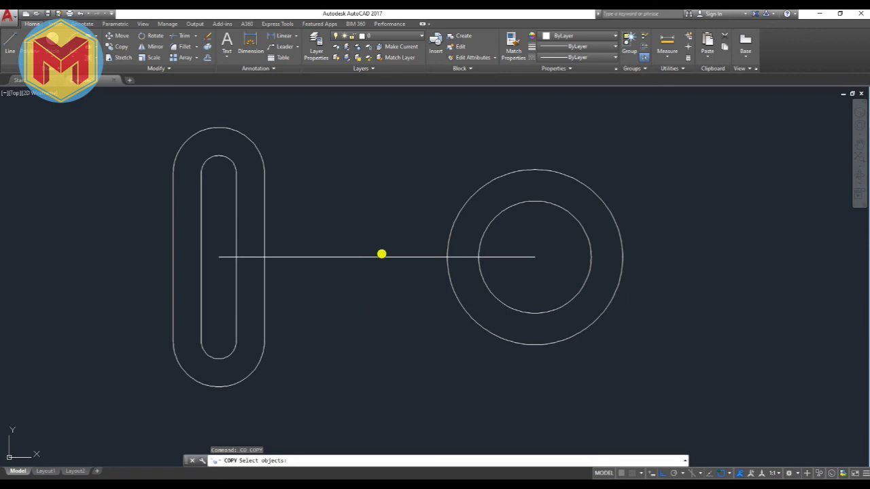
left_click(381, 256)
key("Return")
left_click(374, 256)
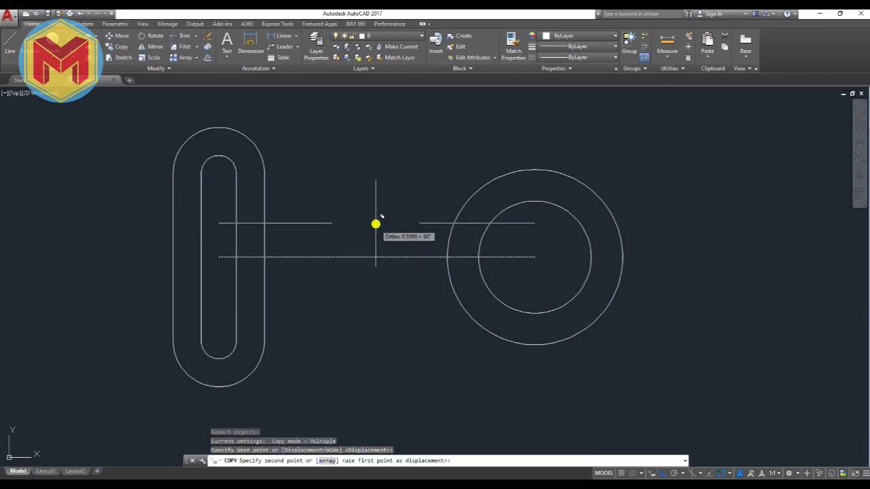
type("0.405")
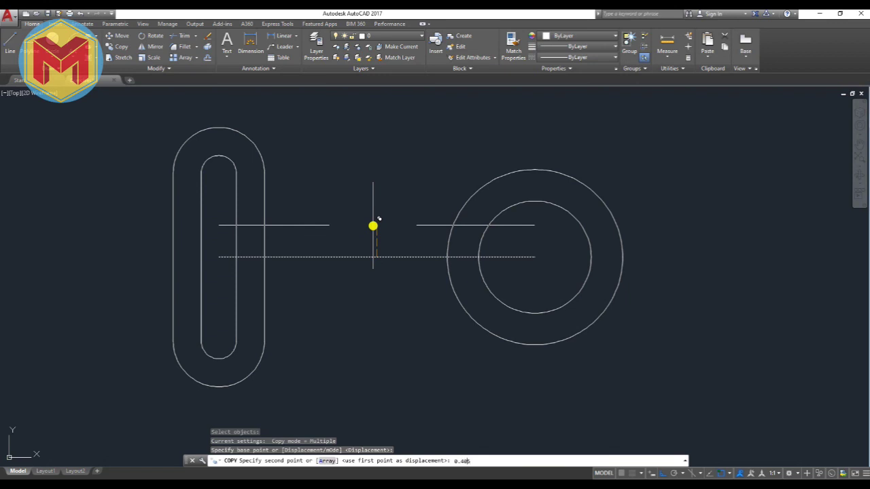
key("Return")
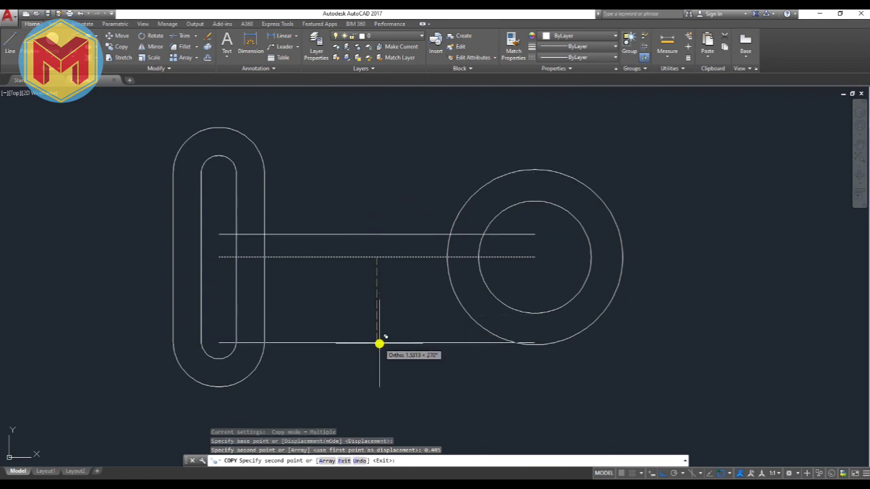
type("0.405")
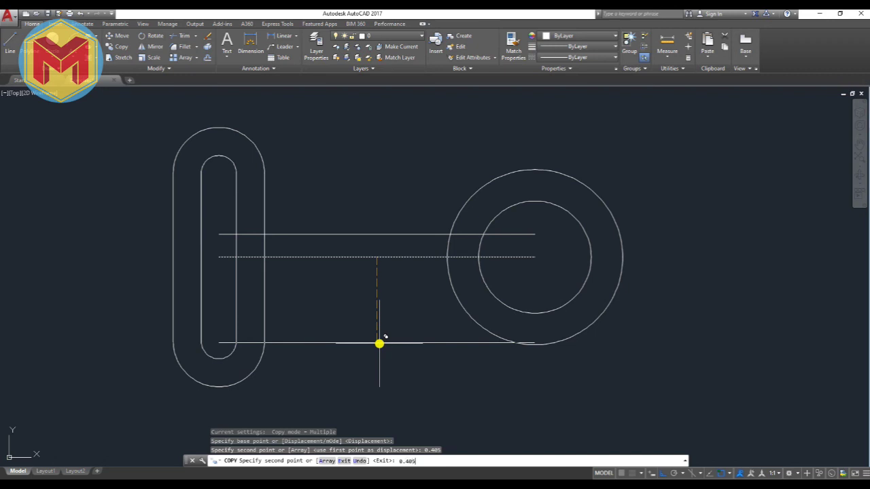
key("Return")
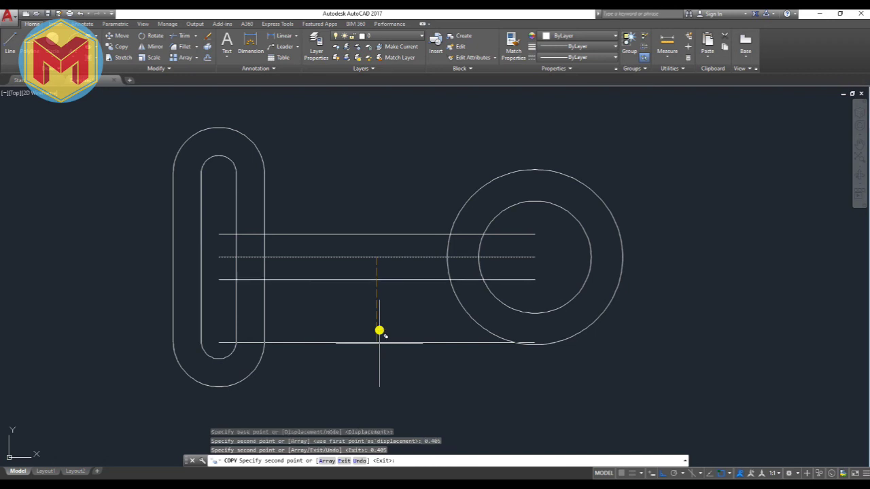
key("Escape")
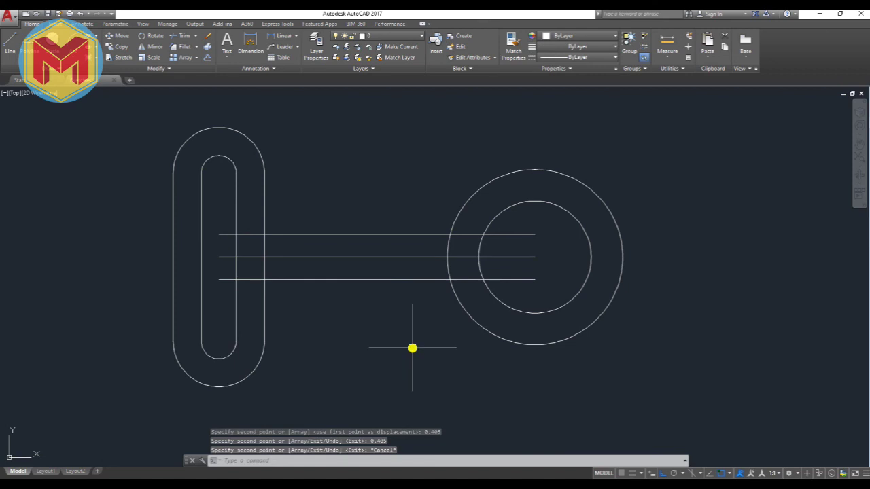
- Select the centre line and both new shank lines to check their placement
left_click(385, 256)
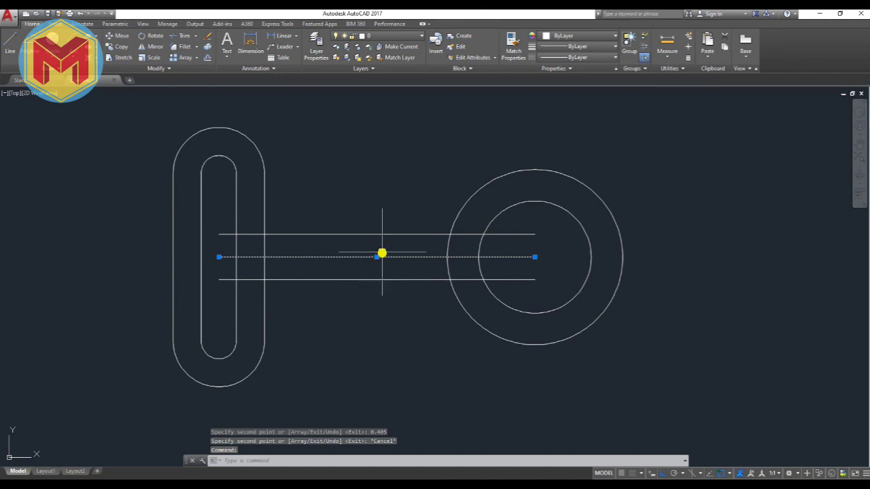
key("Escape")
left_click(386, 235)
left_click(378, 280)
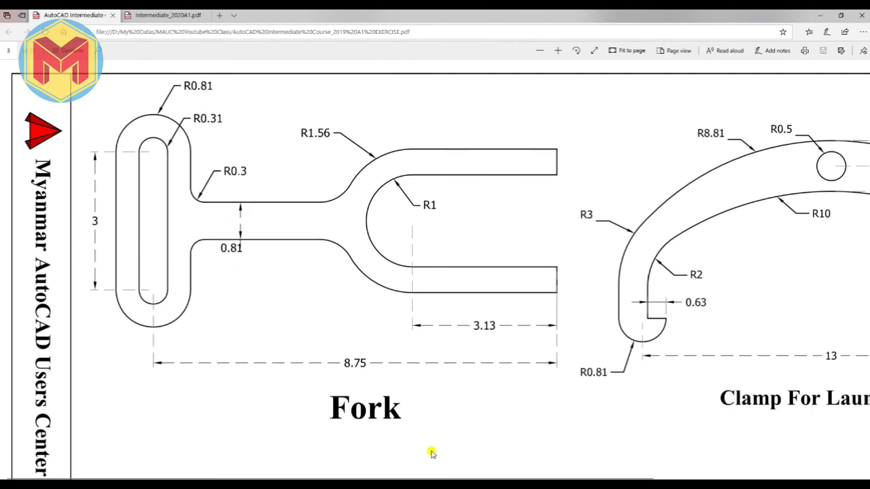
key("Escape")
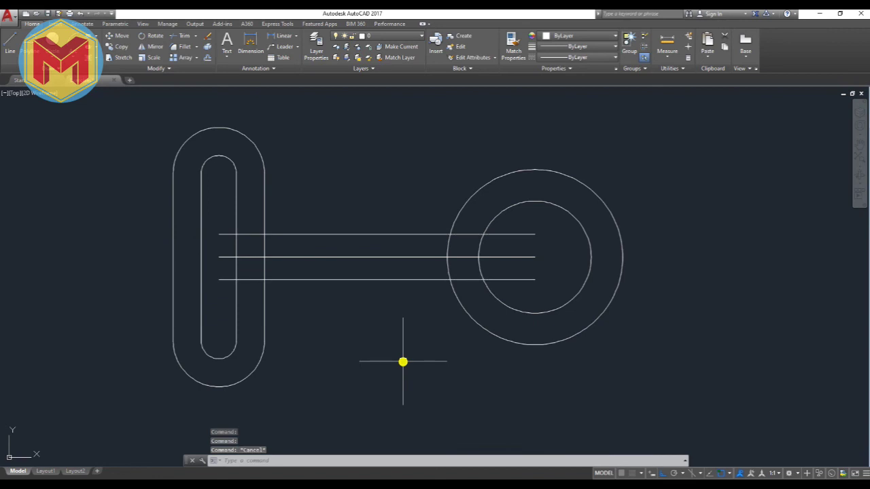
- Erase the centre line and trim the shank stubs and slot edge inside the handle slot
left_click(378, 257)
key("Delete")
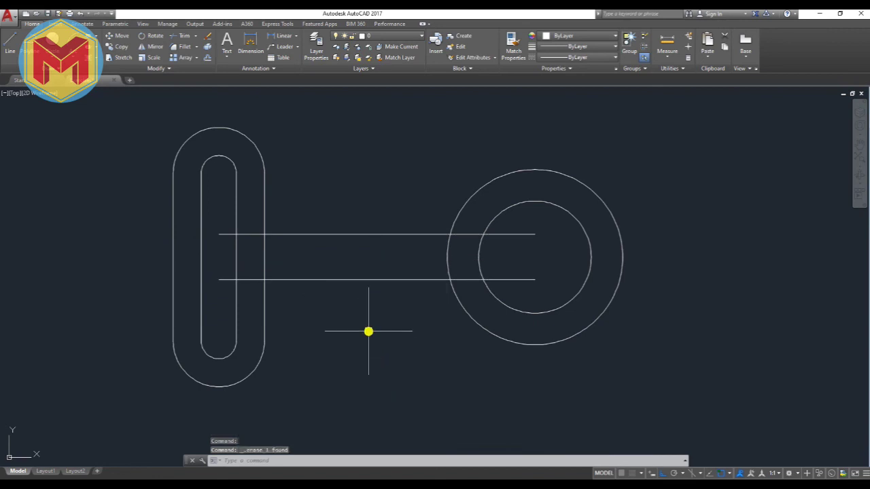
type("tr")
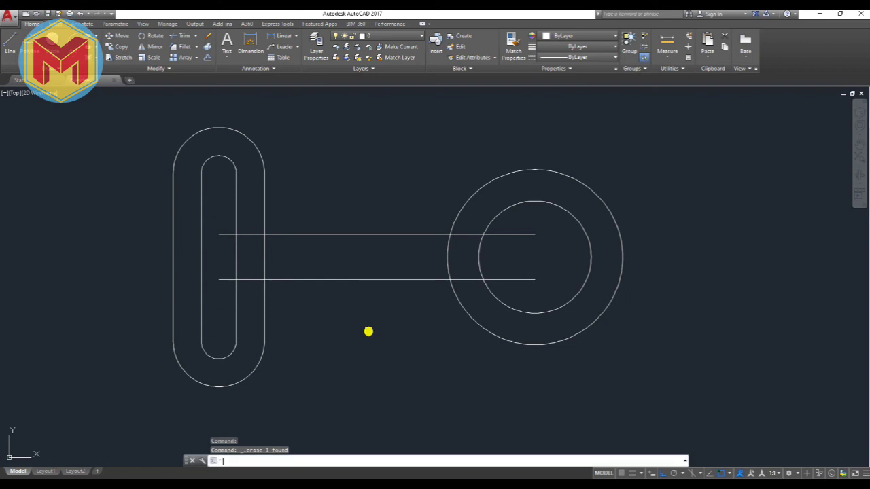
key("Return")
key("Return")
left_click(221, 280)
left_click(220, 233)
left_click(264, 258)
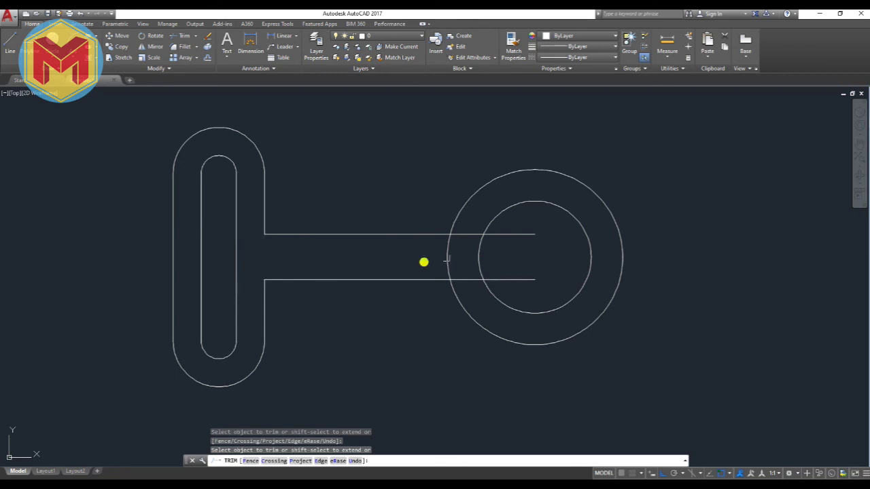
- Trim the shank lines back to the outer circle and remove the ring arc between them
left_click(511, 235)
left_click(515, 279)
left_click(470, 234)
left_click(468, 279)
left_click(447, 255)
key("Return")
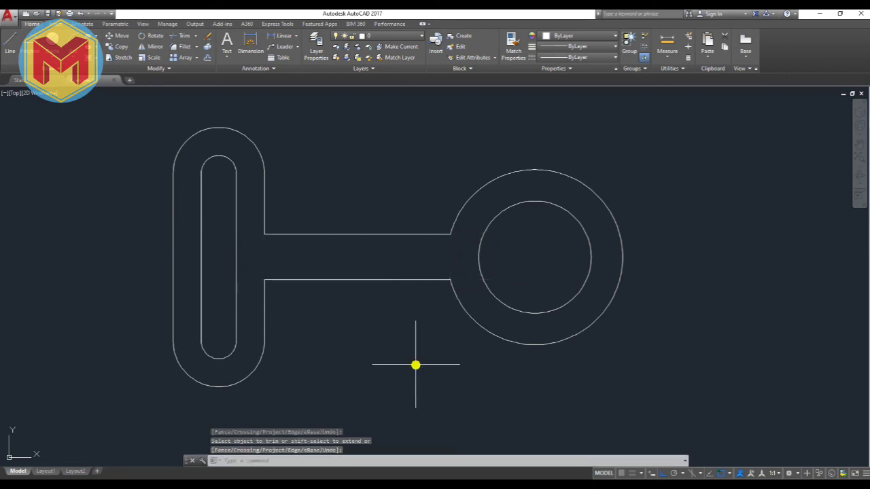
scroll(411, 366, "down", 3)
scroll(336, 356, "up", 1)
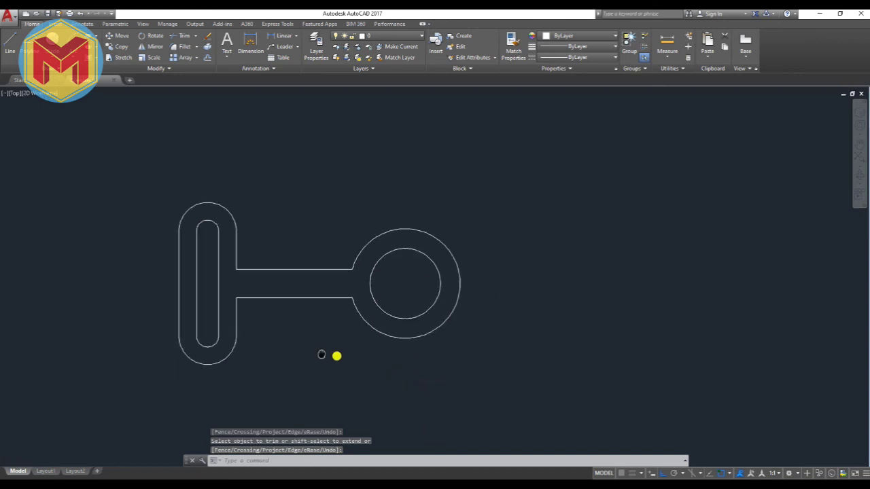
key("alt+Tab")
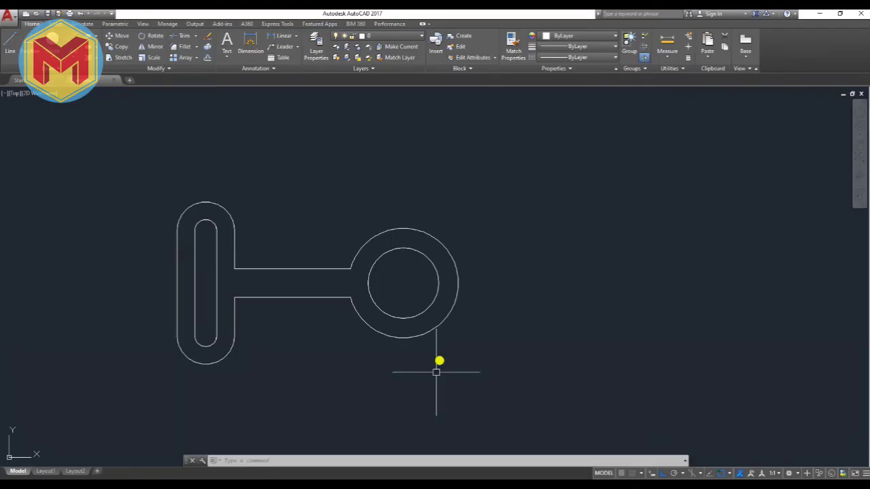
- Draw a 3.13-long horizontal line rightward from the ring's top quadrant
type("l")
key("Return")
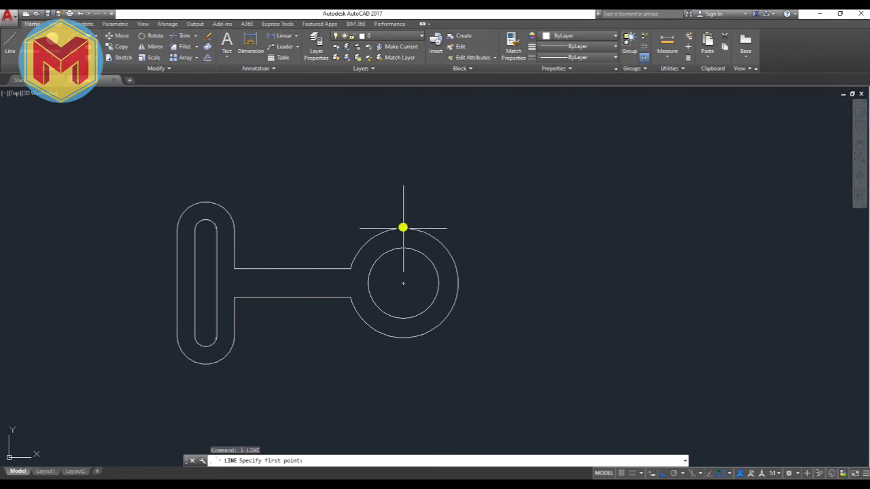
left_click(403, 229)
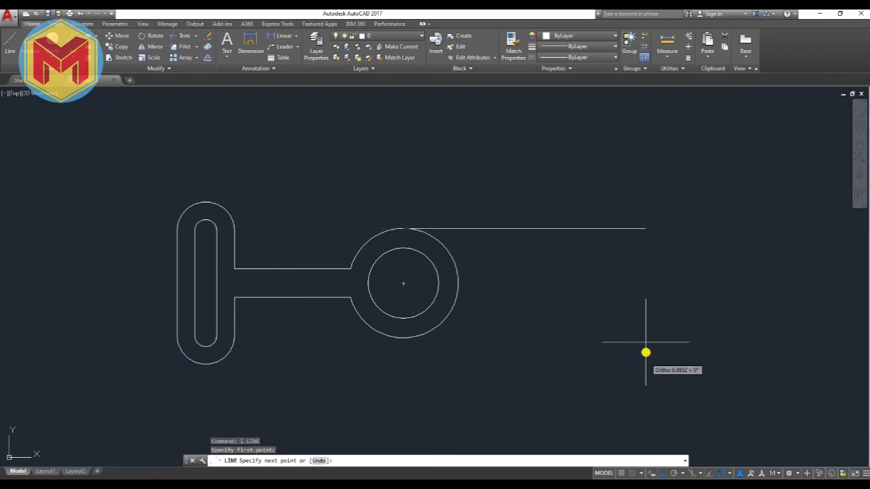
type("3.")
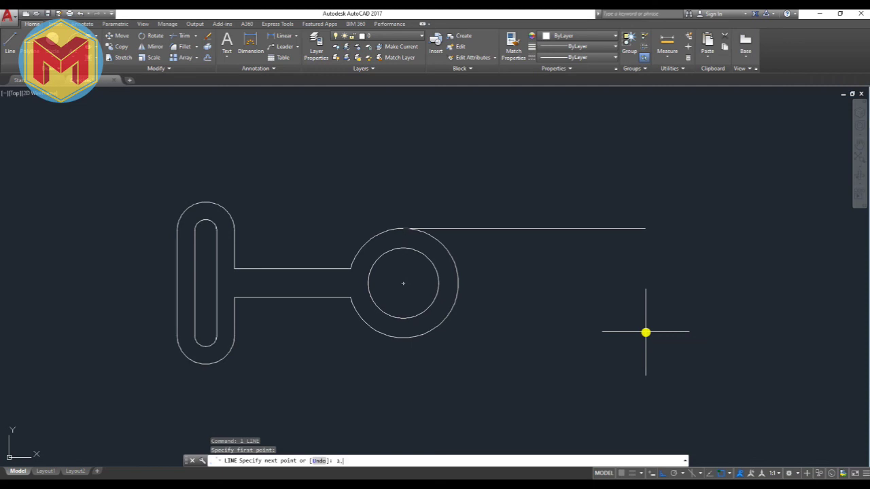
key("Return")
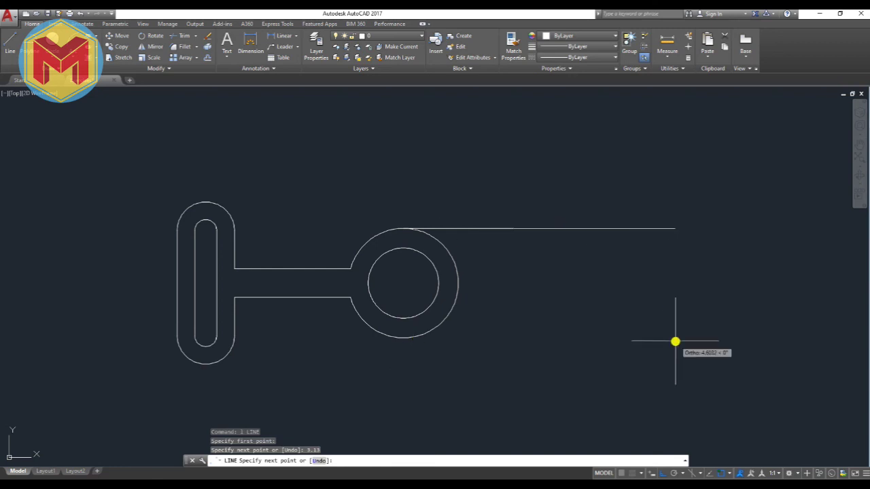
key("Escape")
scroll(552, 299, "up", 2)
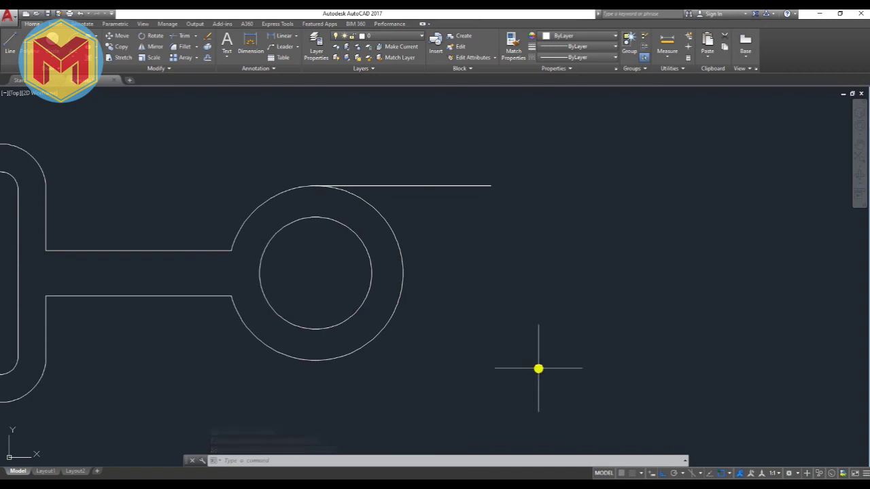
- Copy that line to the inner circle's top and bottom and the outer circle's bottom quadrants
type("co")
key("Return")
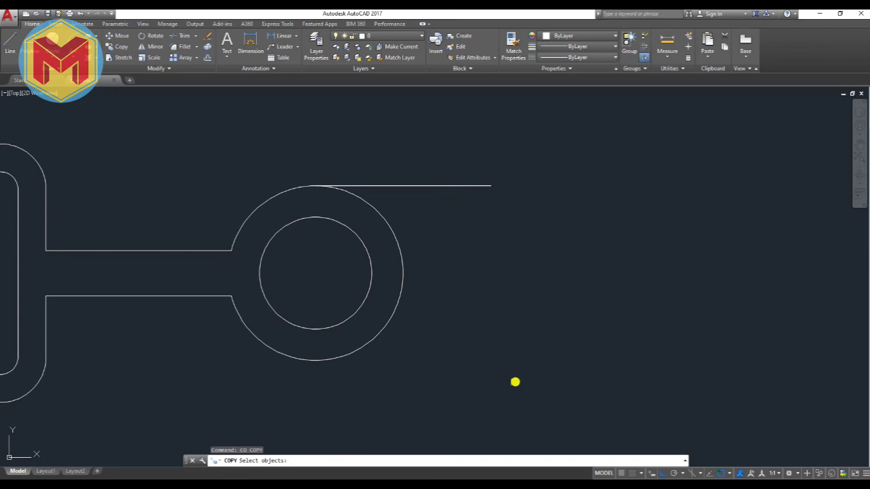
left_click(383, 185)
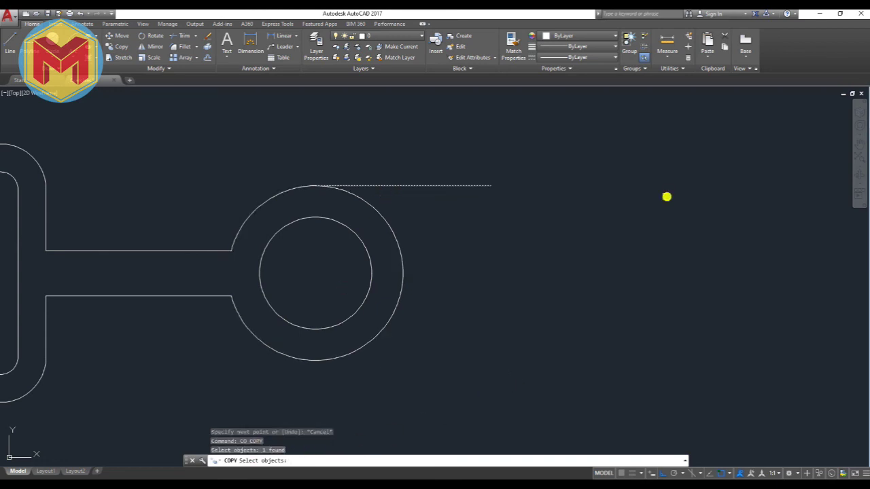
key("Return")
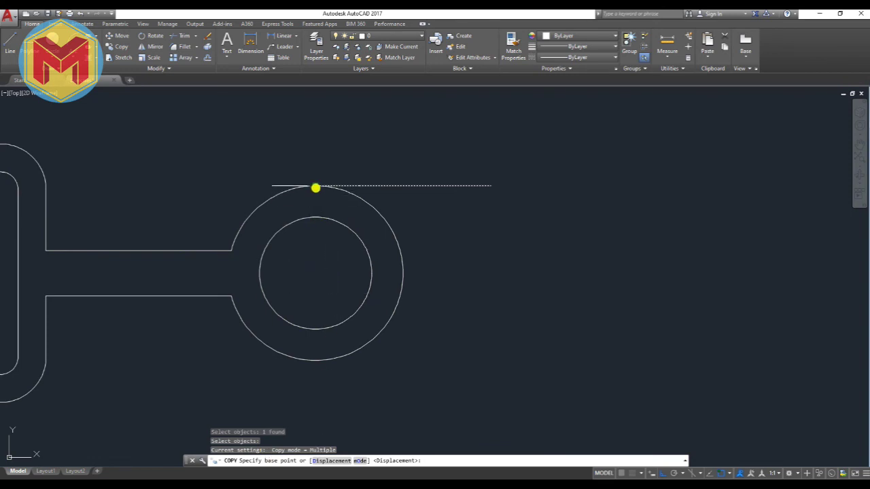
left_click(317, 184)
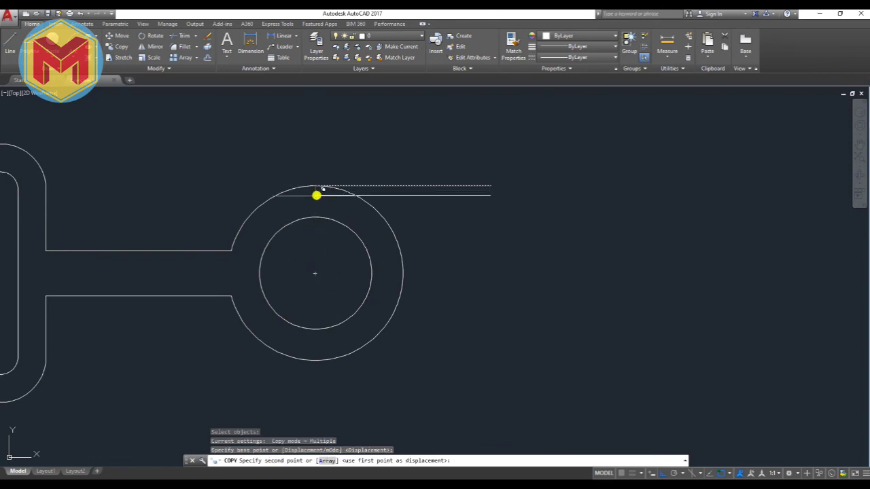
left_click(315, 217)
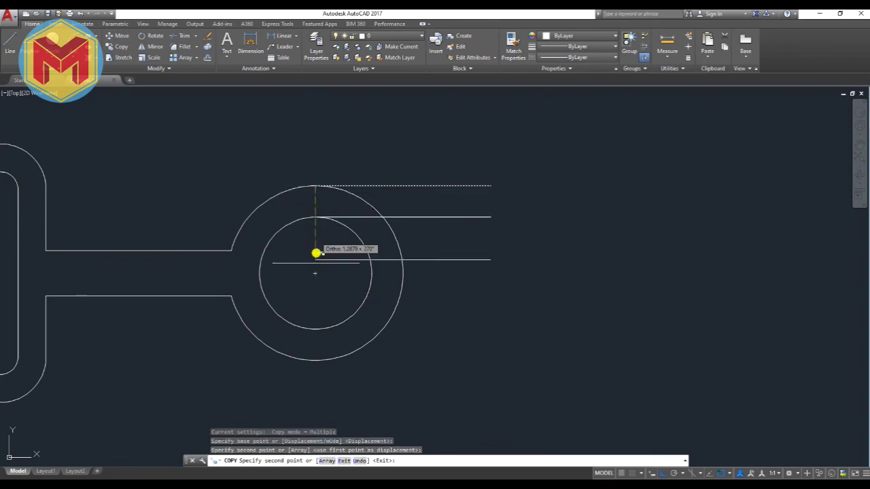
left_click(314, 330)
left_click(315, 360)
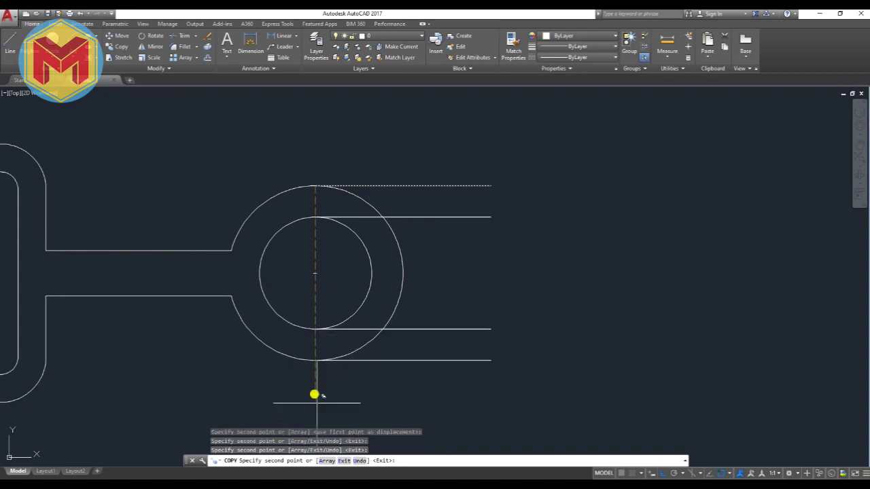
middle_click_drag(327, 412, 362, 369)
key("Escape")
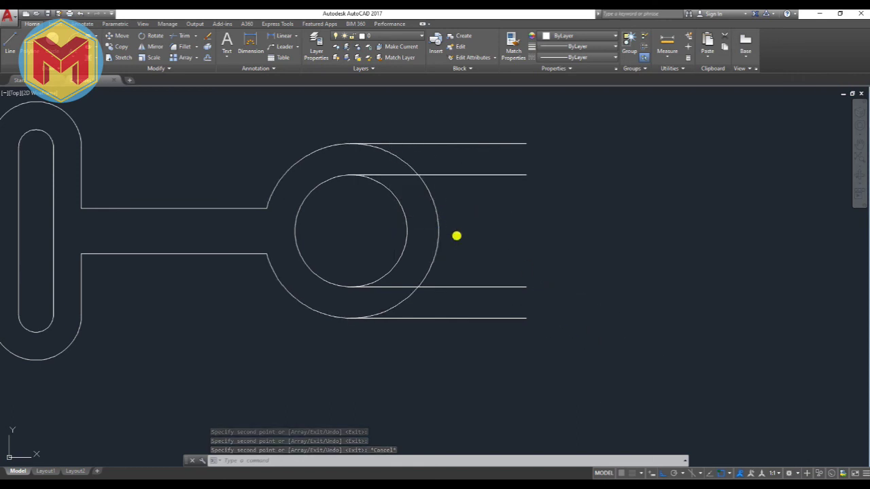
- Trim away the right halves of the inner and outer ring circles
middle_click_drag(419, 303, 472, 327)
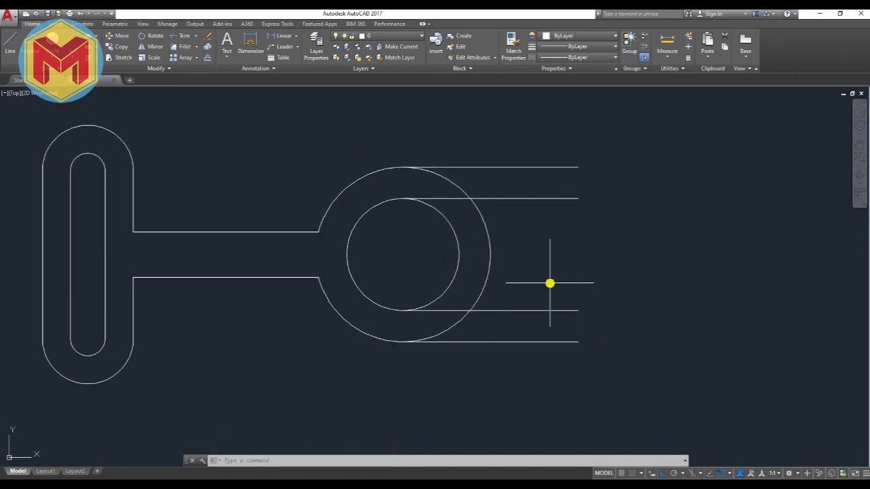
type("tr")
key("Return")
key("Return")
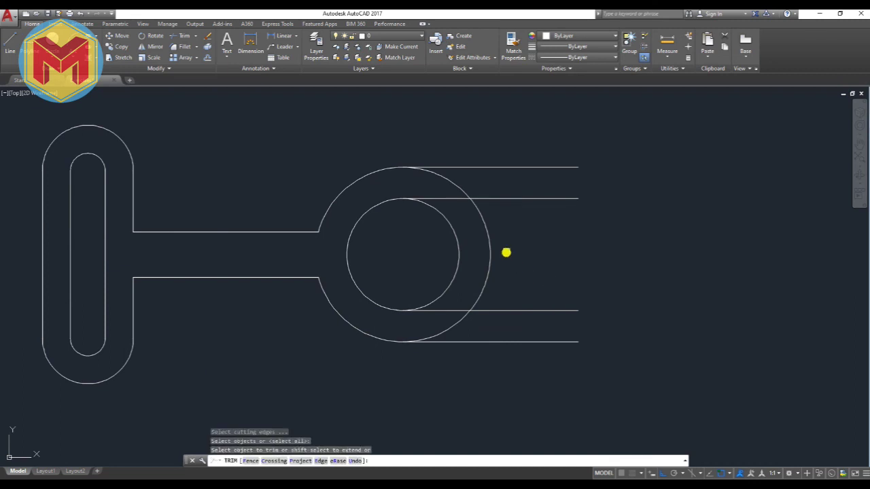
left_click_drag(509, 251, 408, 245)
left_click(453, 189)
left_click(462, 321)
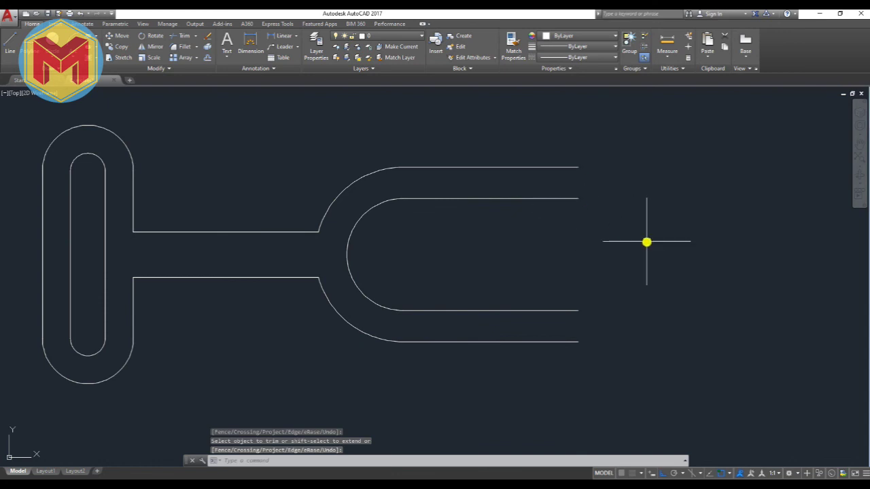
key("Escape")
- Close the upper and lower prong tips with short vertical lines
type("l")
key("Return")
left_click(579, 167)
left_click(579, 199)
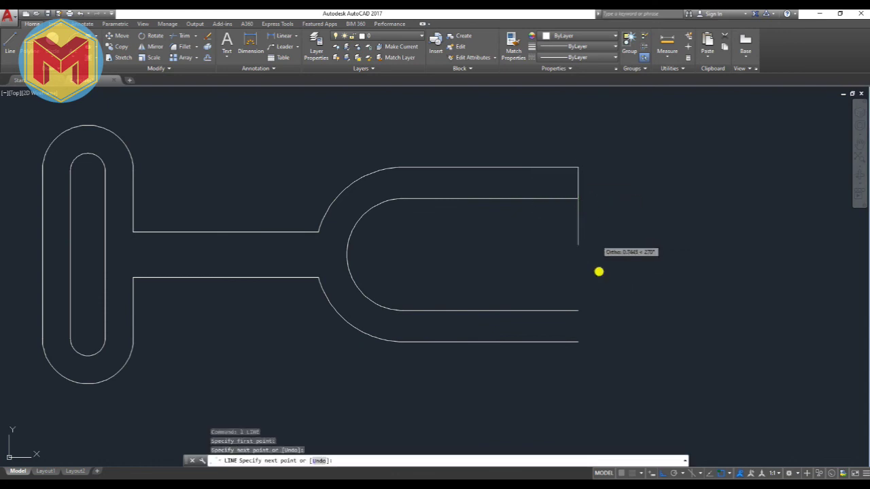
key("Return")
type("l")
key("Return")
left_click(578, 311)
left_click(578, 342)
key("Return")
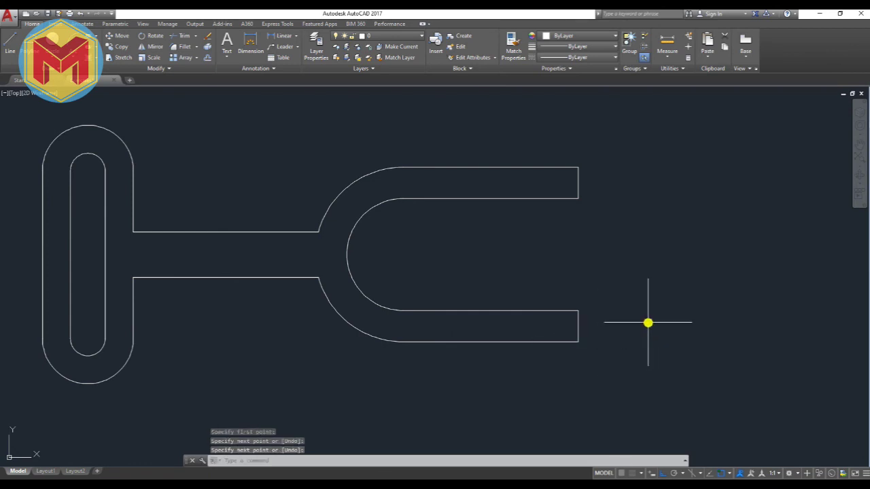
scroll(650, 321, "down", 2)
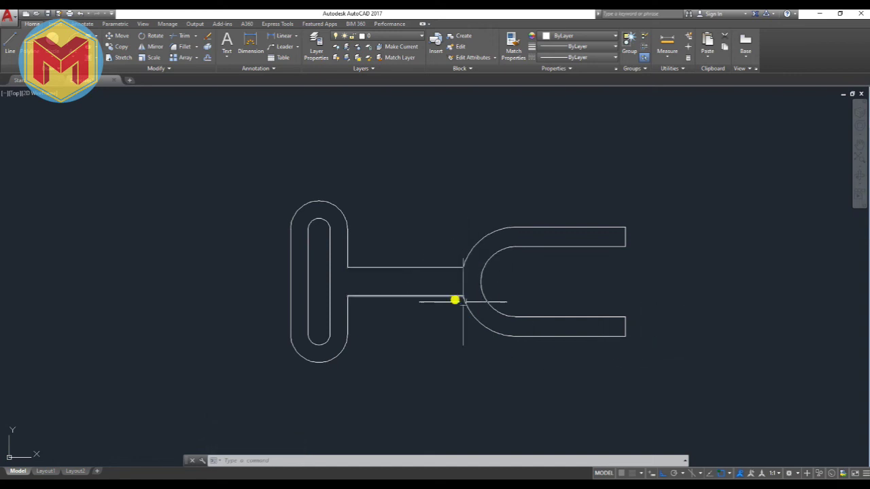
left_click(429, 484)
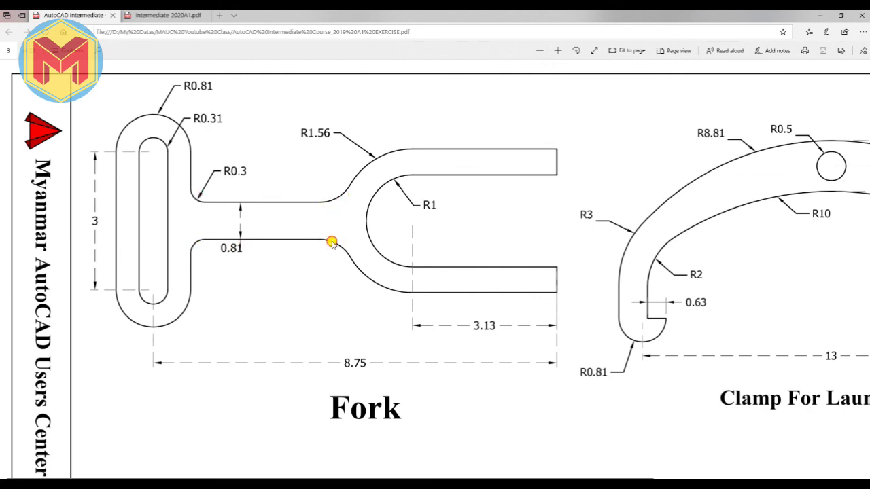
- Start FILLET with a 0.3 radius in Multiple mode
left_click(820, 15)
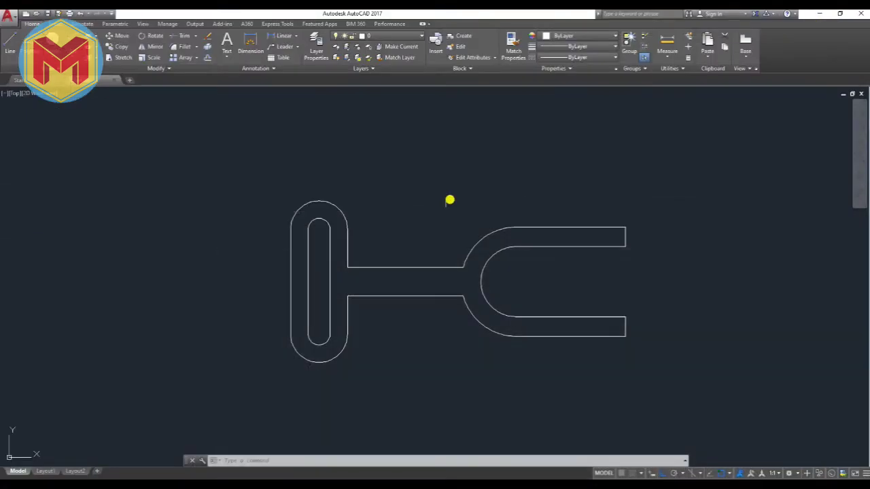
scroll(381, 230, "up", 2)
middle_click_drag(376, 229, 352, 218)
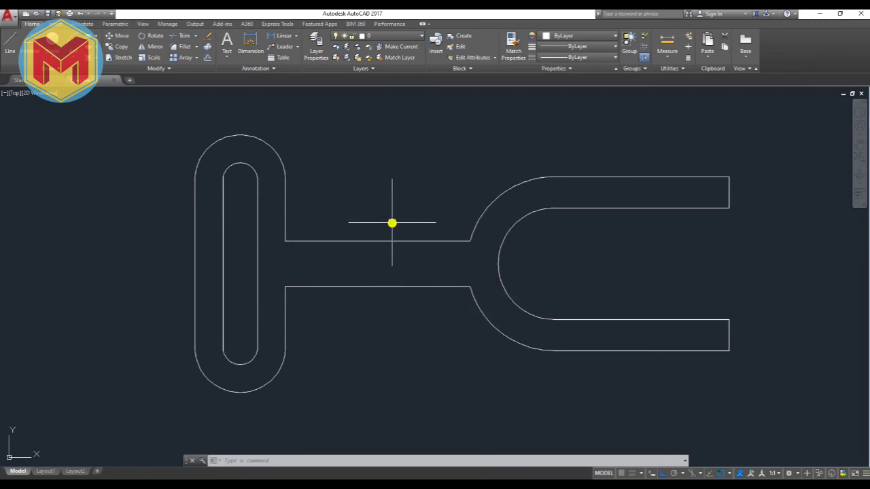
type("f")
key("Return")
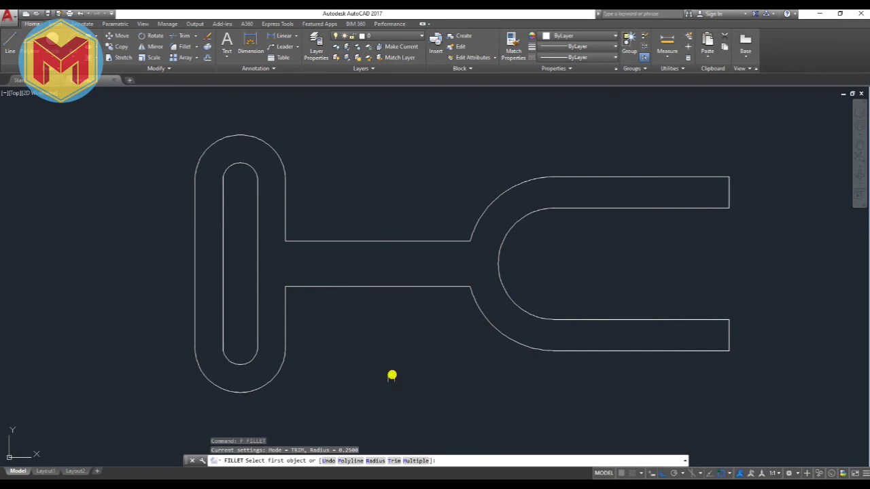
left_click(374, 461)
type("0.3")
key("Return")
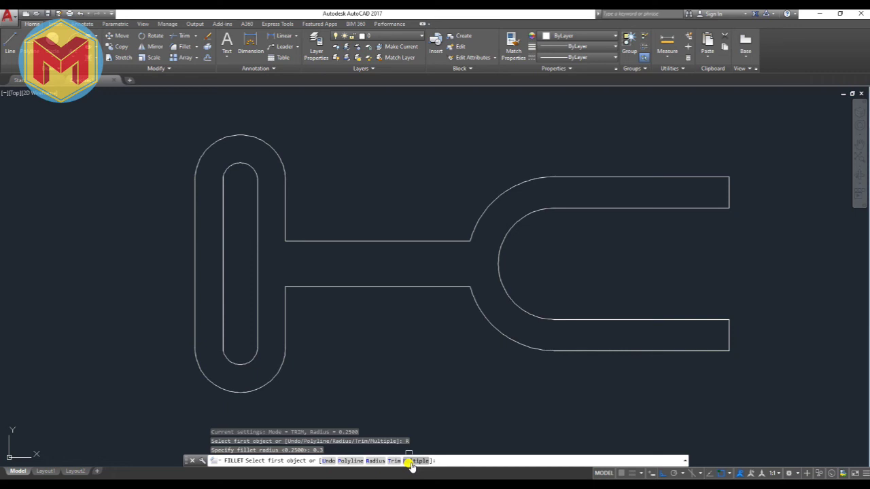
left_click(411, 461)
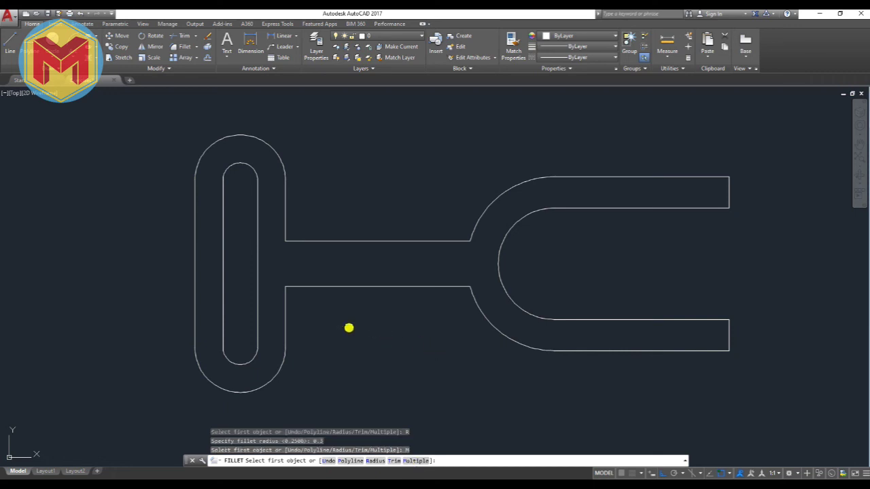
- Fillet the upper and lower shank corners at both the handle and the fork end
left_click(285, 221)
left_click(303, 241)
left_click(315, 287)
left_click(285, 332)
left_click(392, 290)
left_click(492, 318)
left_click(439, 240)
left_click(476, 221)
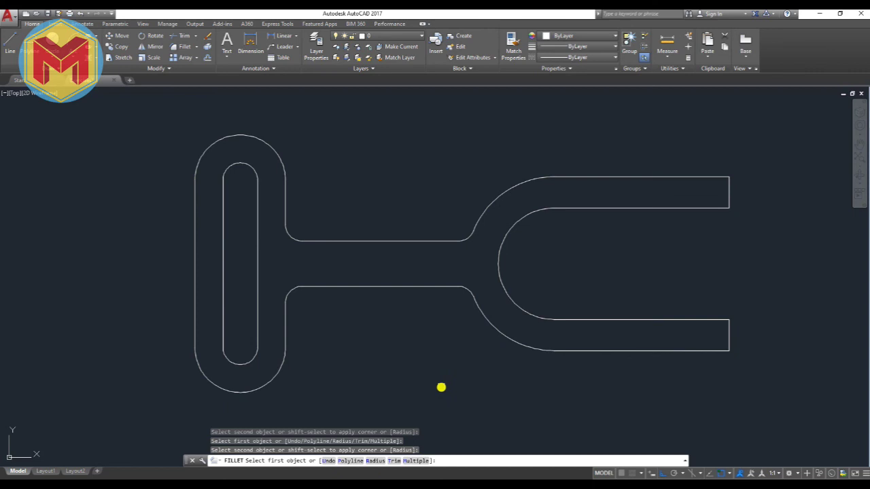
key("Return")
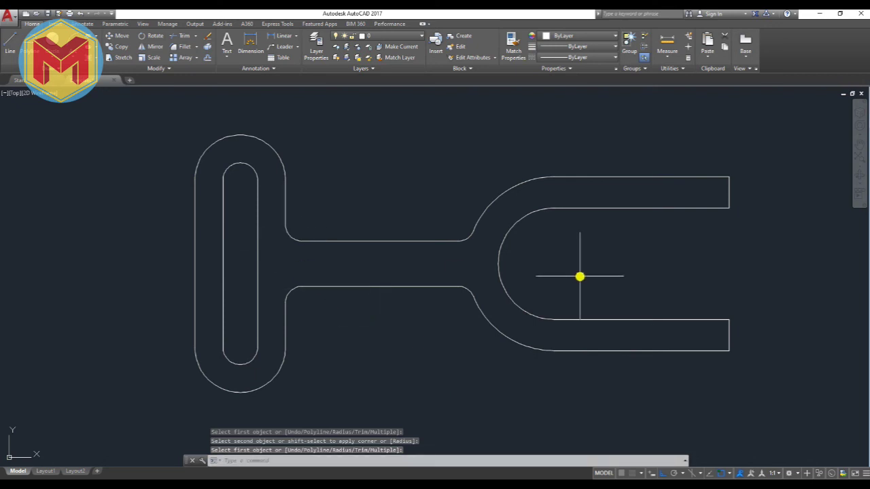
middle_click_drag(582, 269, 546, 268)
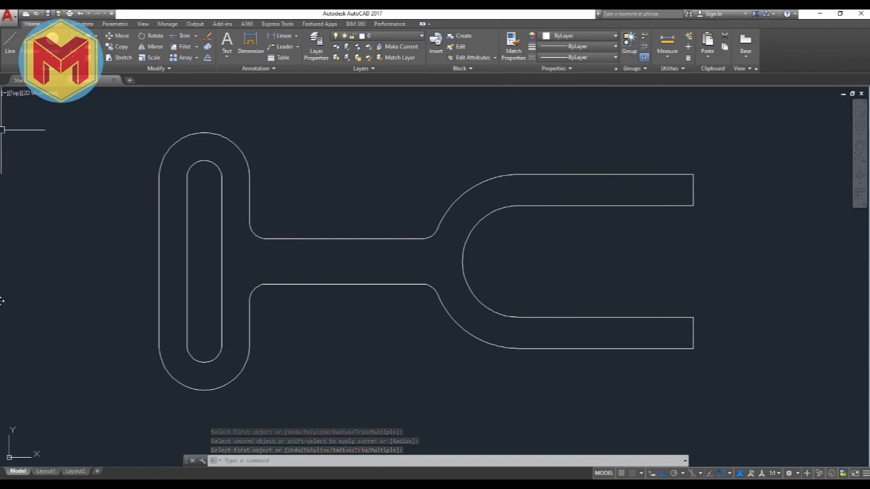